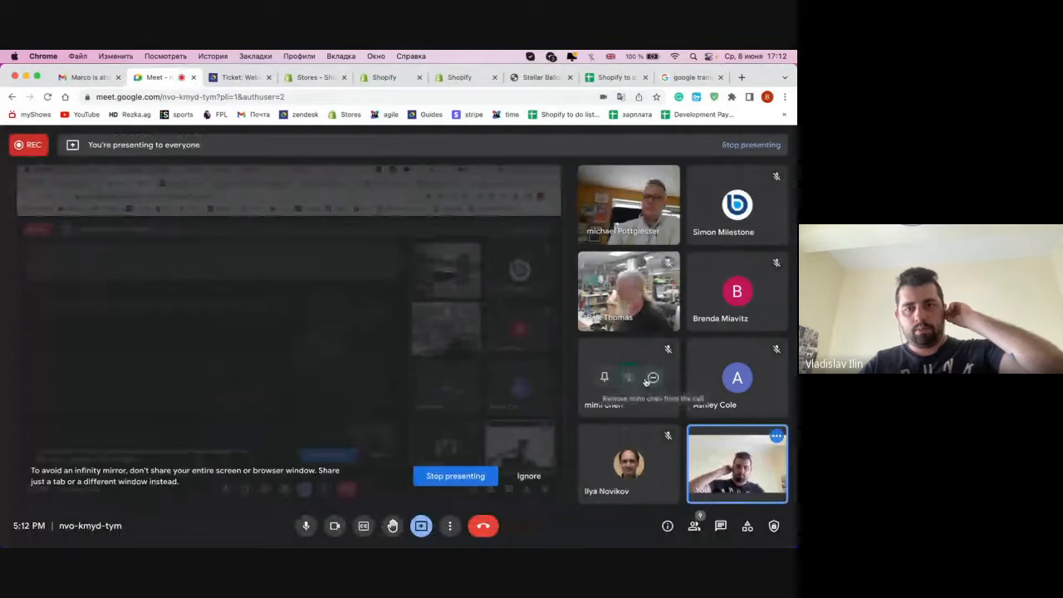
# - Check the meeting's in-call messages and close the chat
pyautogui.click(721, 526)
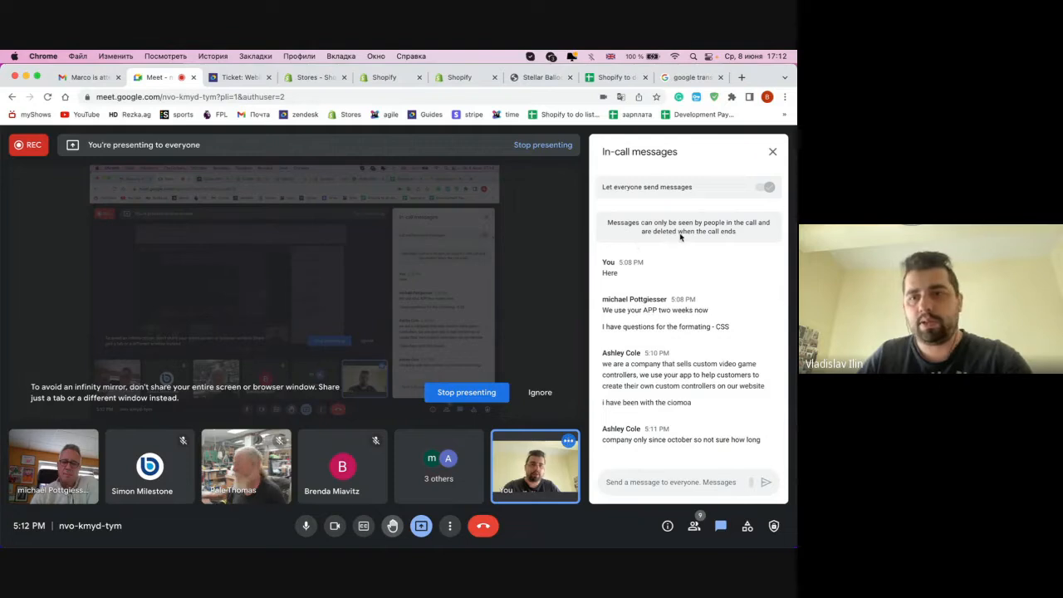
pyautogui.click(773, 153)
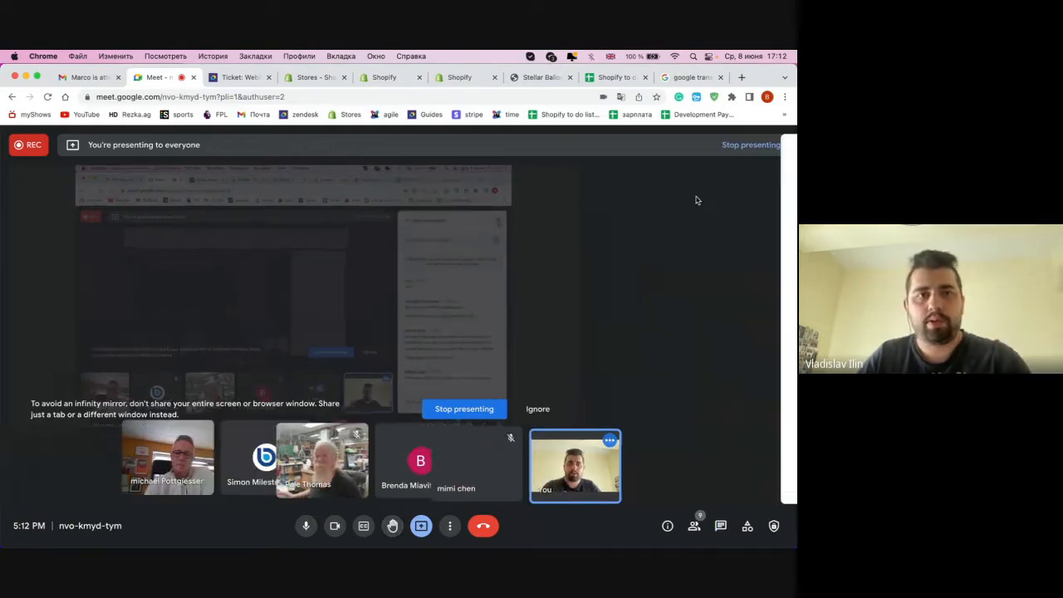
# - Switch to the cpb-stage app in Shopify, start a new custom product and title it Test
pyautogui.click(311, 78)
pyautogui.click(383, 78)
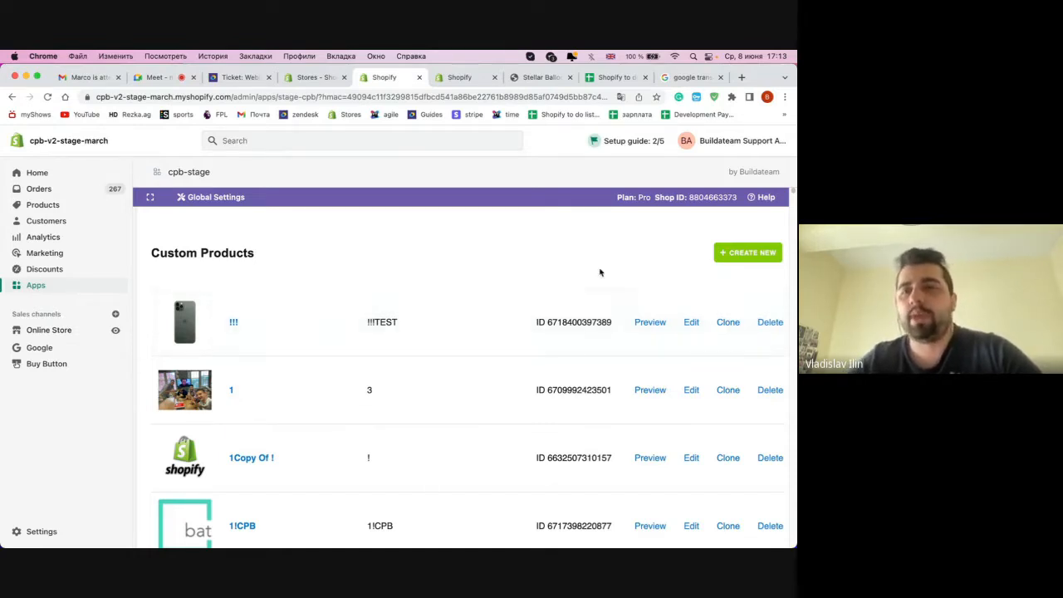
pyautogui.click(724, 259)
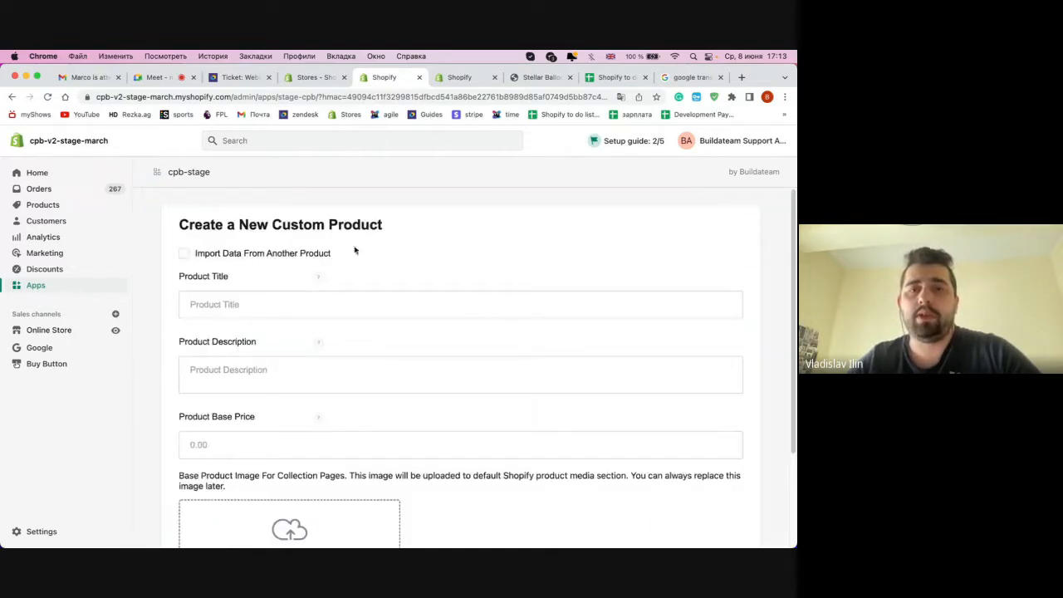
pyautogui.click(316, 311)
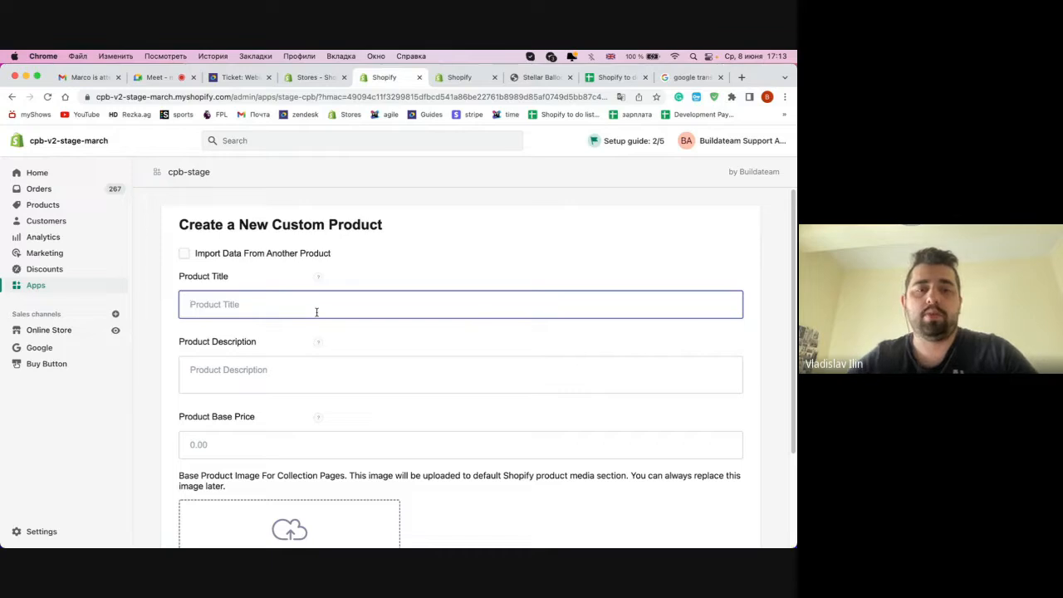
pyautogui.write('Test')
pyautogui.press('super+a')
pyautogui.press('super+c')
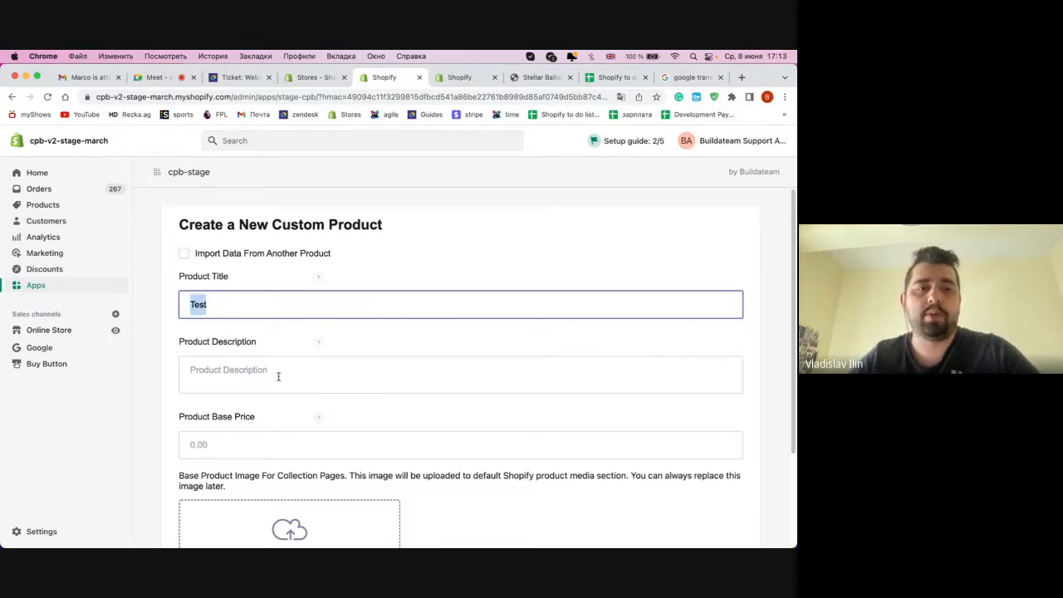
# - Fill in Test as the product description and set the base price to 0
pyautogui.scroll(-2, 279, 377)
pyautogui.click(308, 315)
pyautogui.press('super+v')
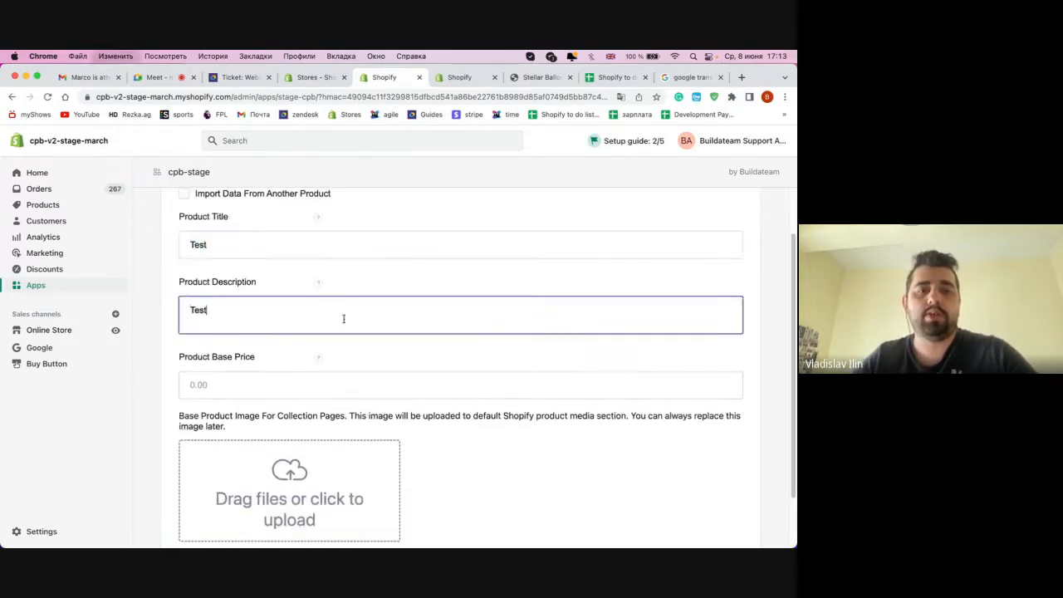
pyautogui.click(249, 384)
pyautogui.write('0')
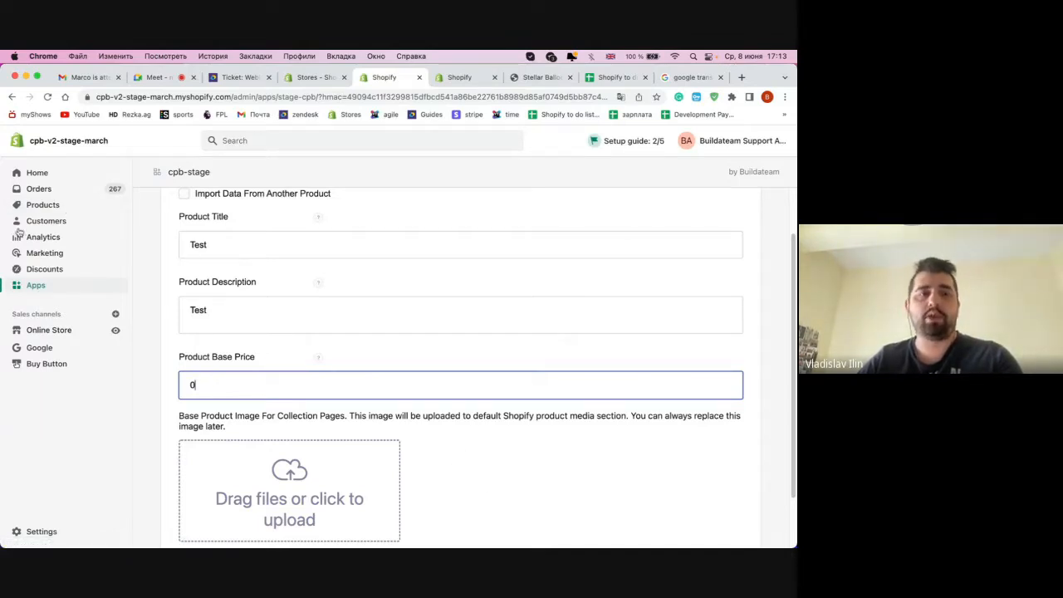
# - Add the number 9 balloon picture from Finder as the base product image and create the product
pyautogui.scroll(-3, 391, 375)
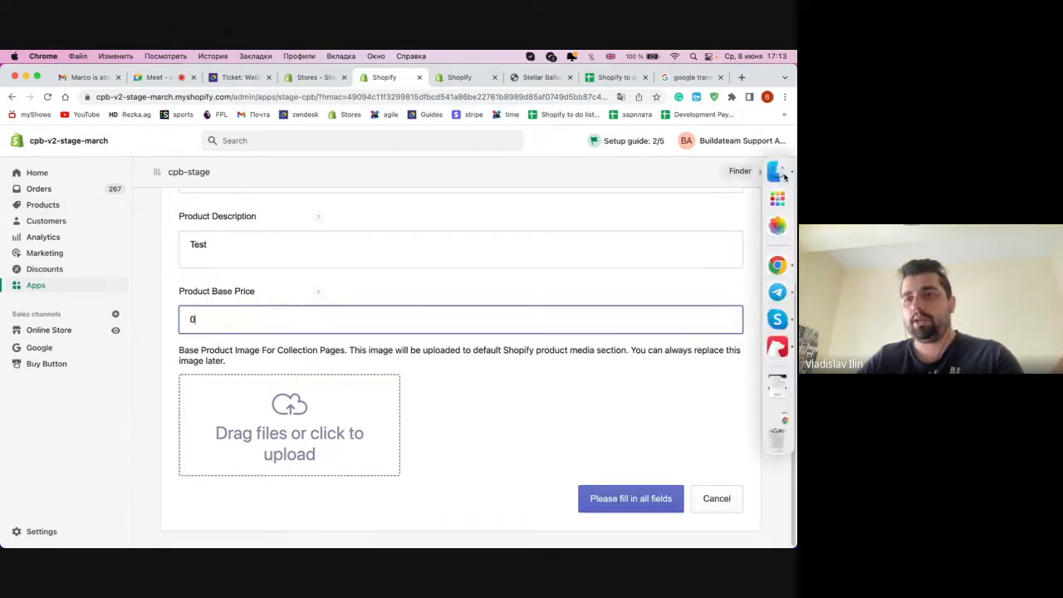
pyautogui.click(784, 176)
pyautogui.moveTo(486, 214); pyautogui.dragTo(249, 424)
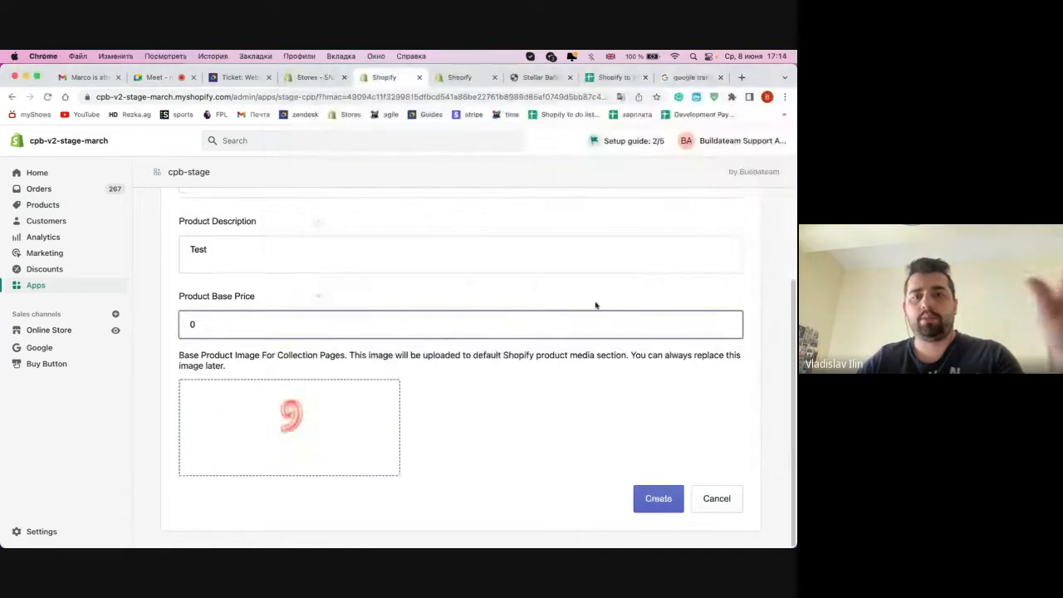
pyautogui.click(657, 498)
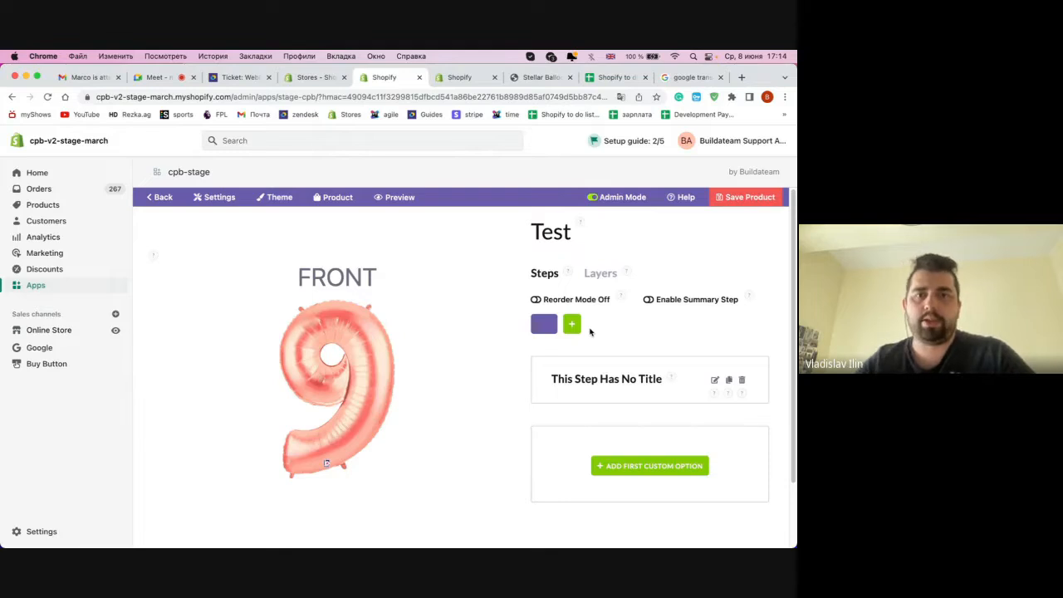
# - Open the Test product's Shopify admin page and inspect its custom type under product organization
pyautogui.click(336, 198)
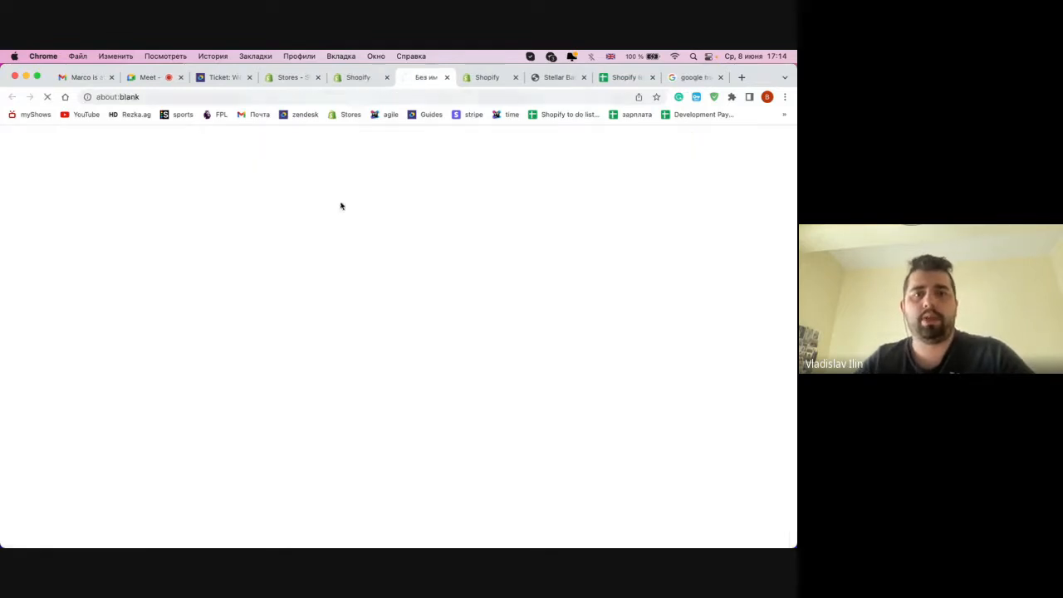
pyautogui.click(356, 78)
pyautogui.click(429, 78)
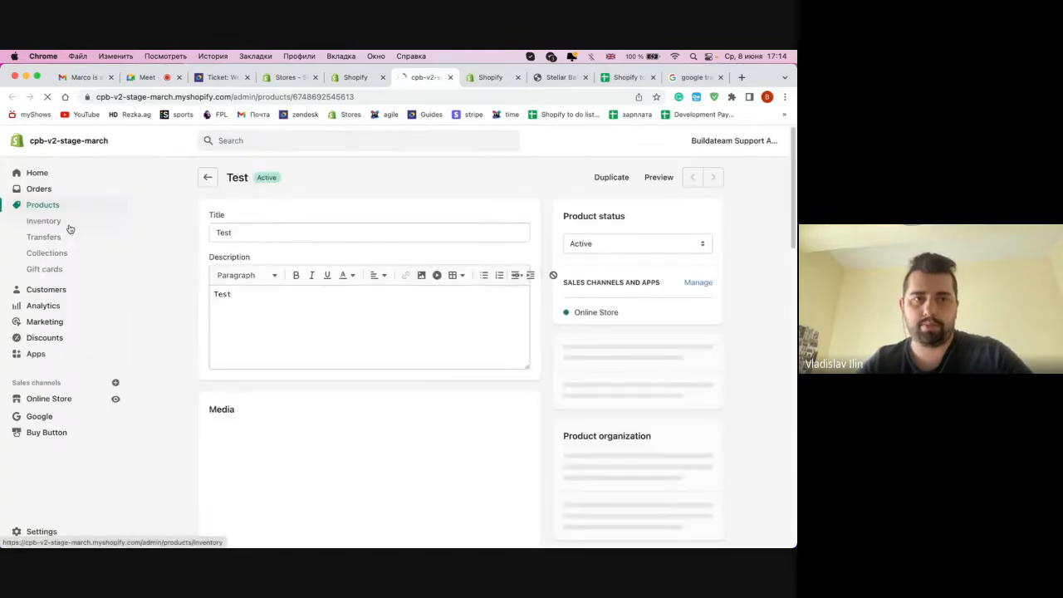
pyautogui.scroll(-5, 467, 340)
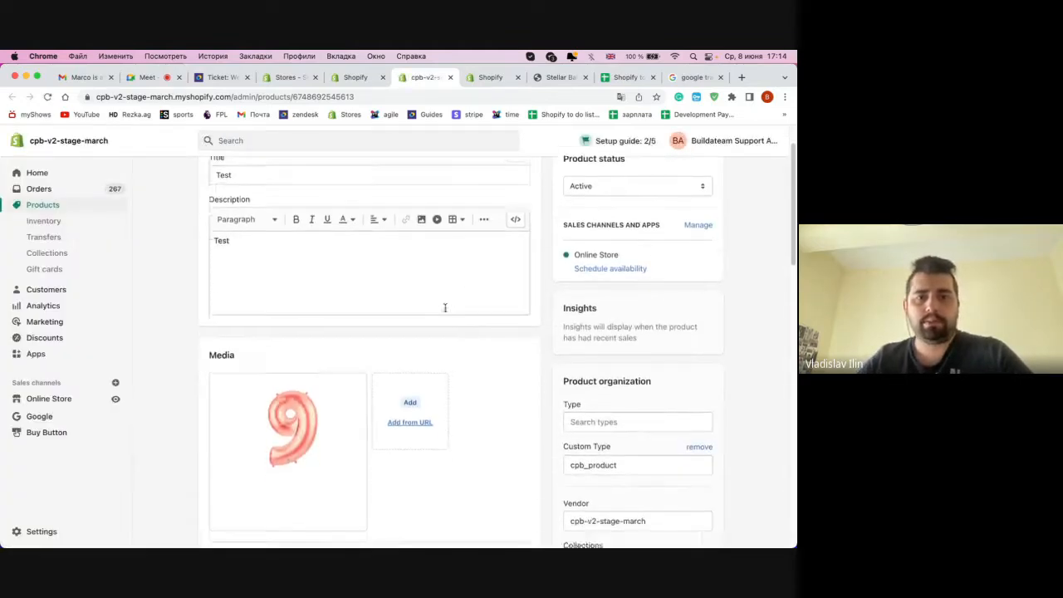
pyautogui.doubleClick(642, 357)
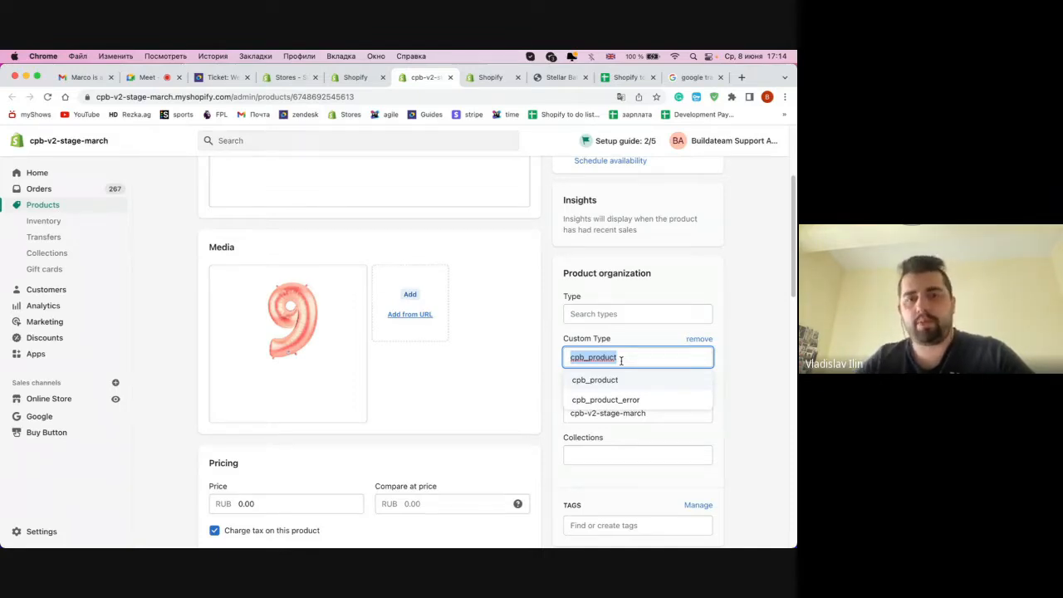
pyautogui.click(659, 360)
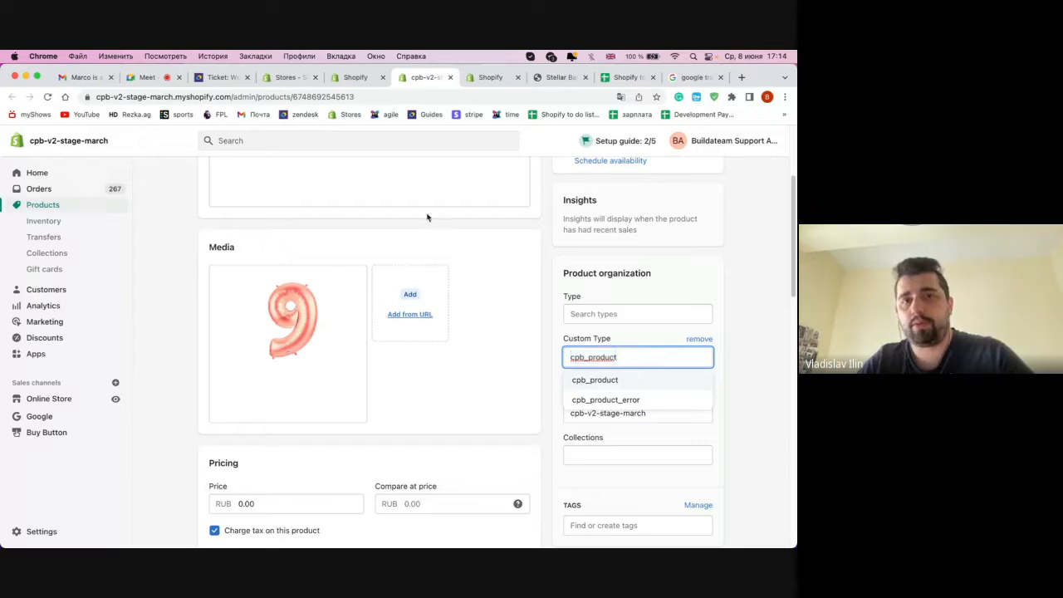
# - Return to the Test product in the builder and compare its layers view with its steps view
pyautogui.click(350, 78)
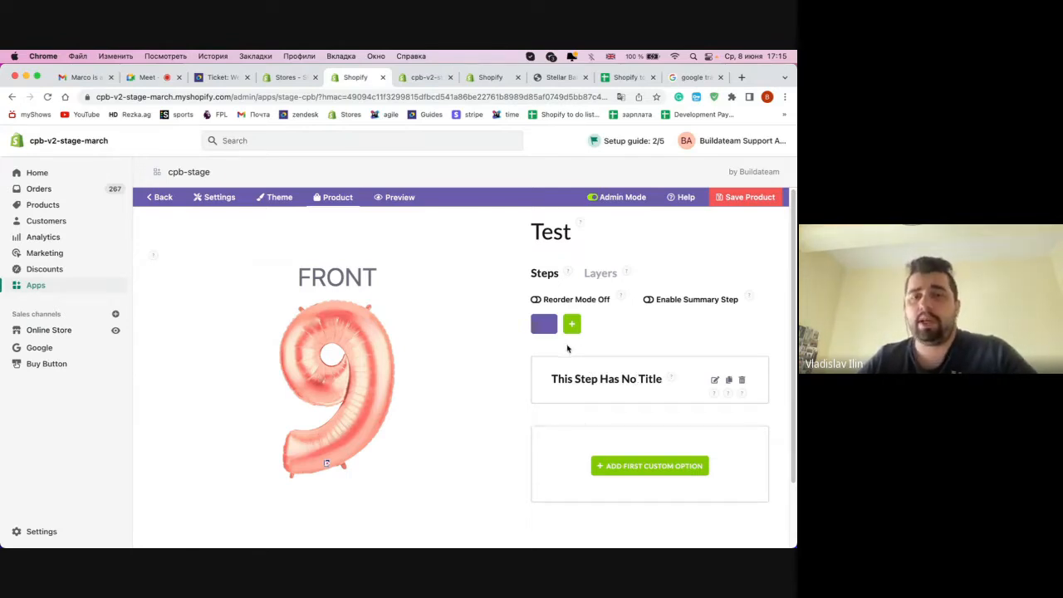
pyautogui.click(599, 274)
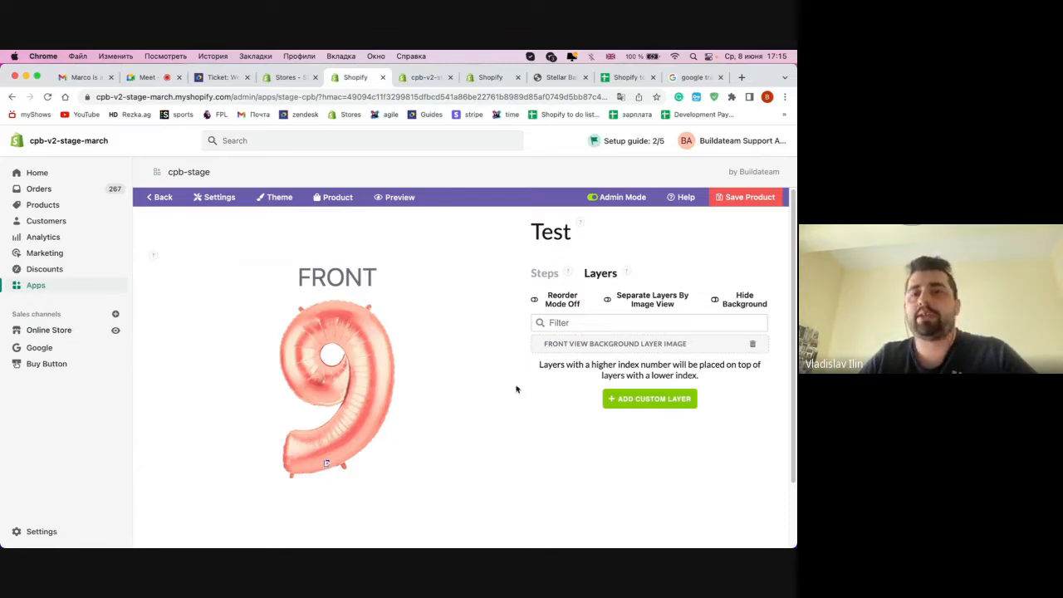
pyautogui.click(544, 274)
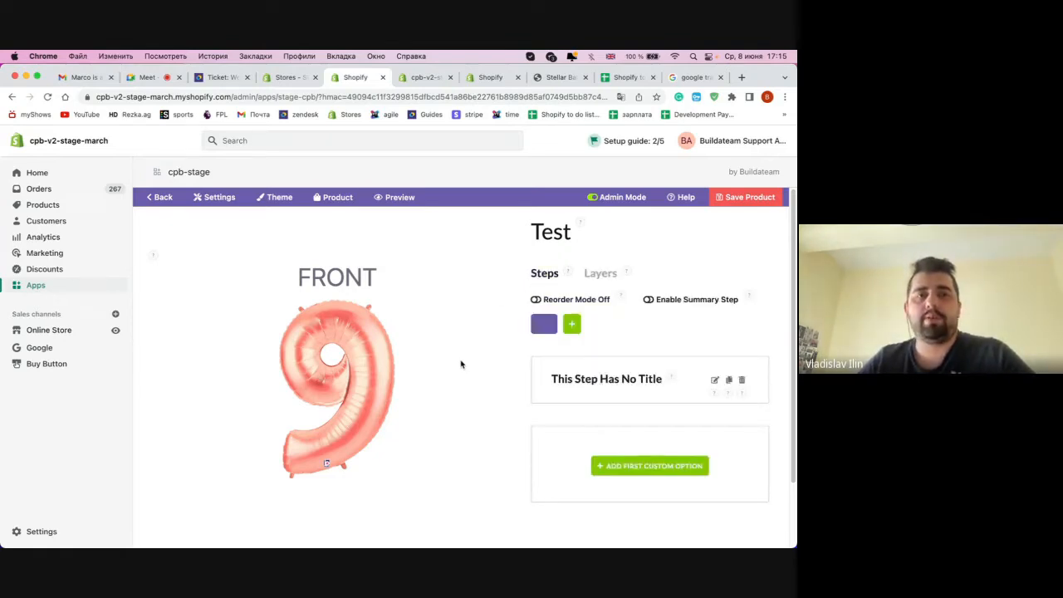
# - Add the first custom option to the untitled step and title it "First option"
pyautogui.click(672, 470)
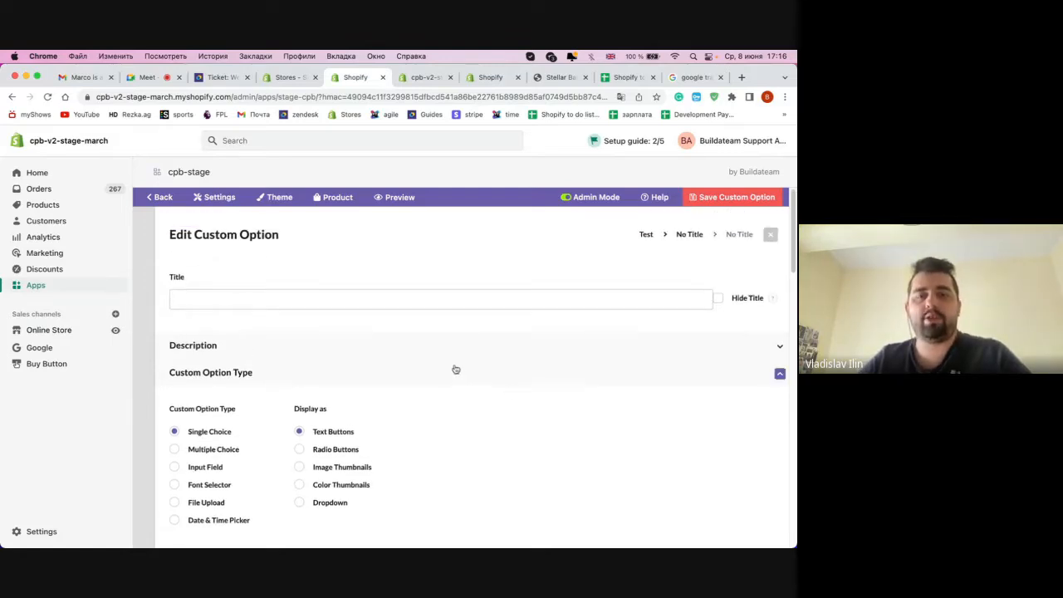
pyautogui.click(217, 298)
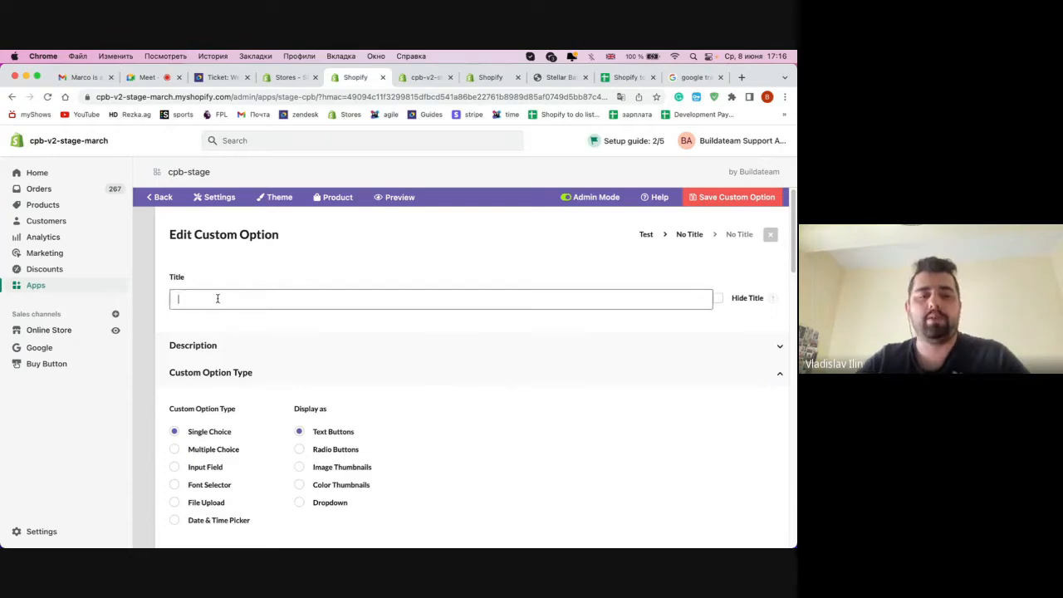
pyautogui.write('Fi')
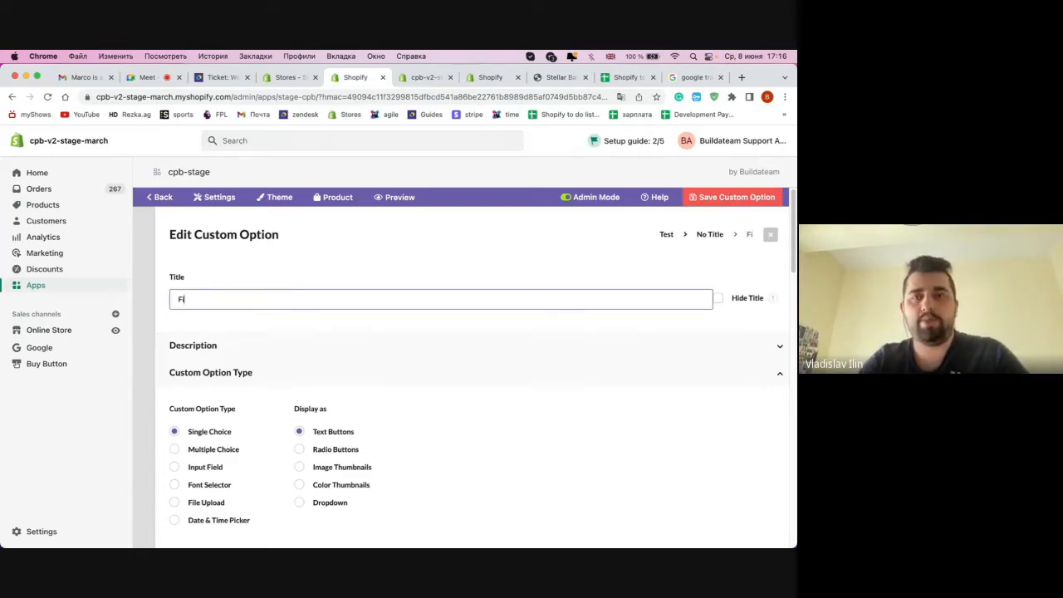
pyautogui.write('rst')
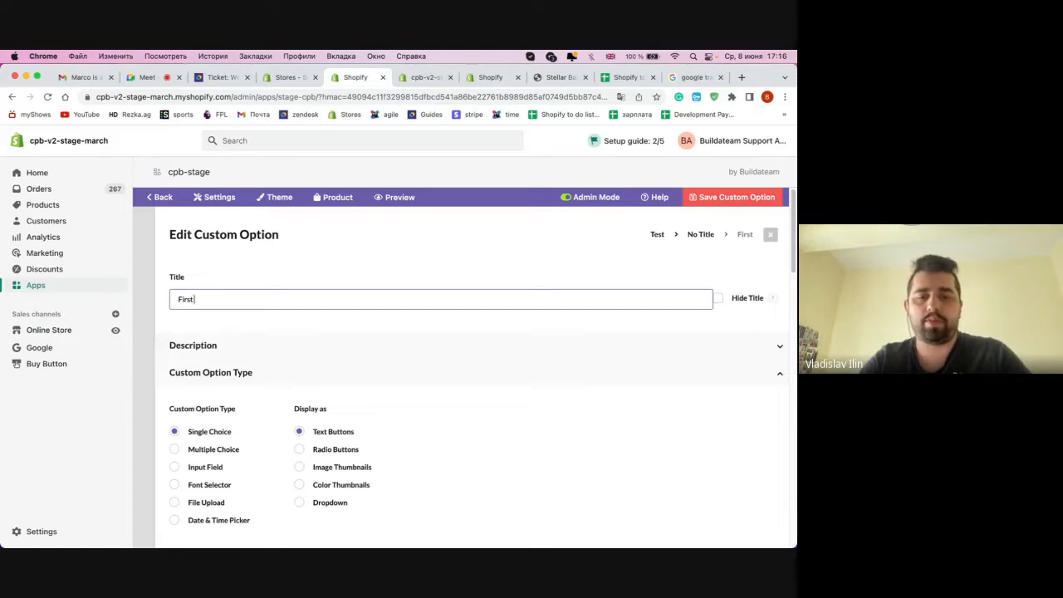
pyautogui.write(' option')
# - Examine the description settings of First option, including the extra HTML class, and collapse them again
pyautogui.scroll(-2, 218, 301)
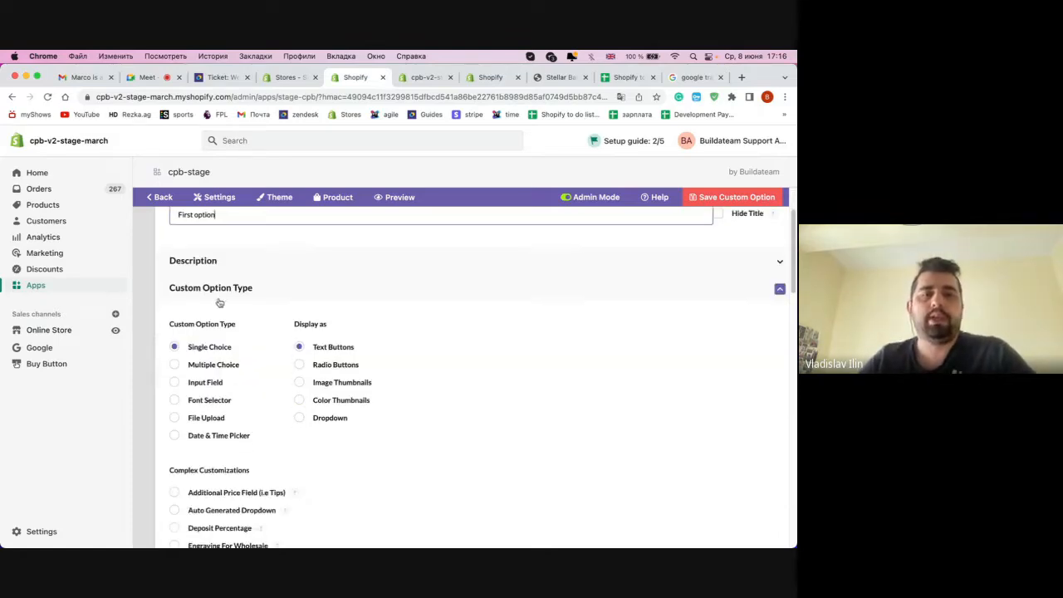
pyautogui.click(401, 264)
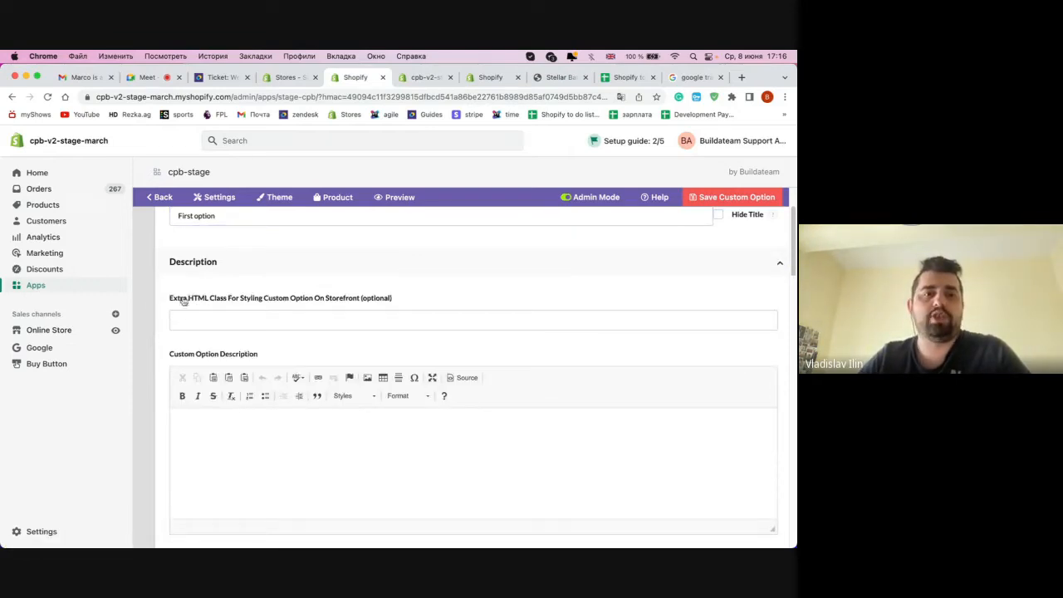
pyautogui.click(441, 264)
pyautogui.scroll(-2, 368, 273)
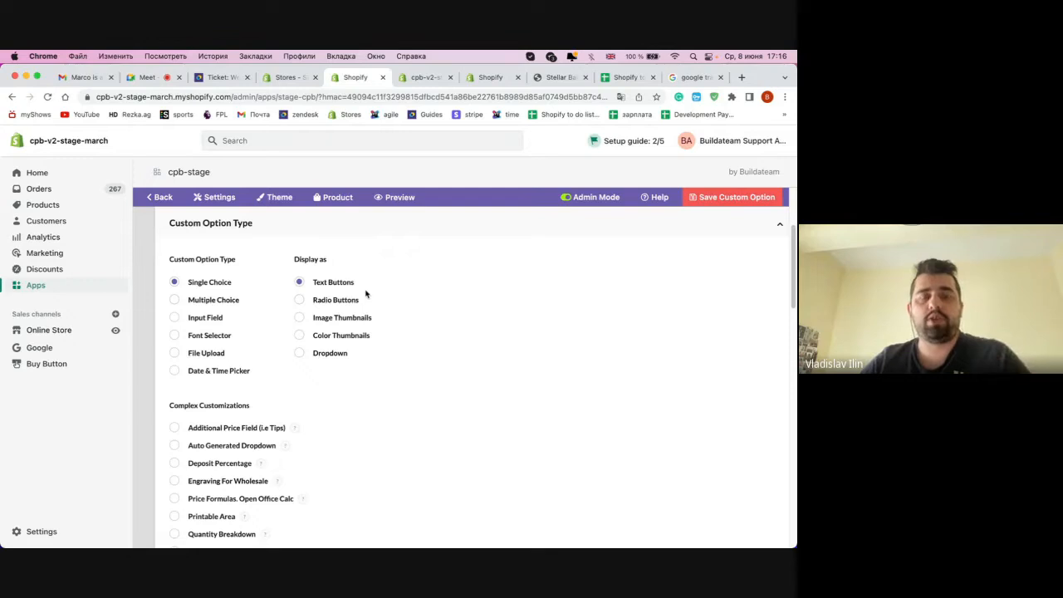
# - Review the option types, display styles, complex customizations and choice settings available for First option
pyautogui.scroll(-10, 371, 380)
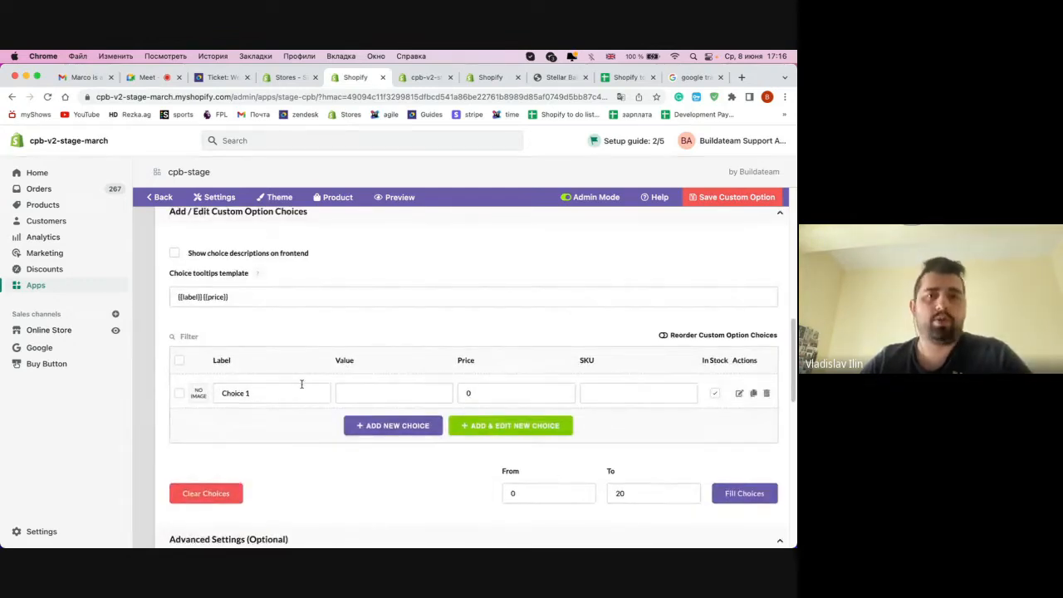
pyautogui.scroll(10, 302, 377)
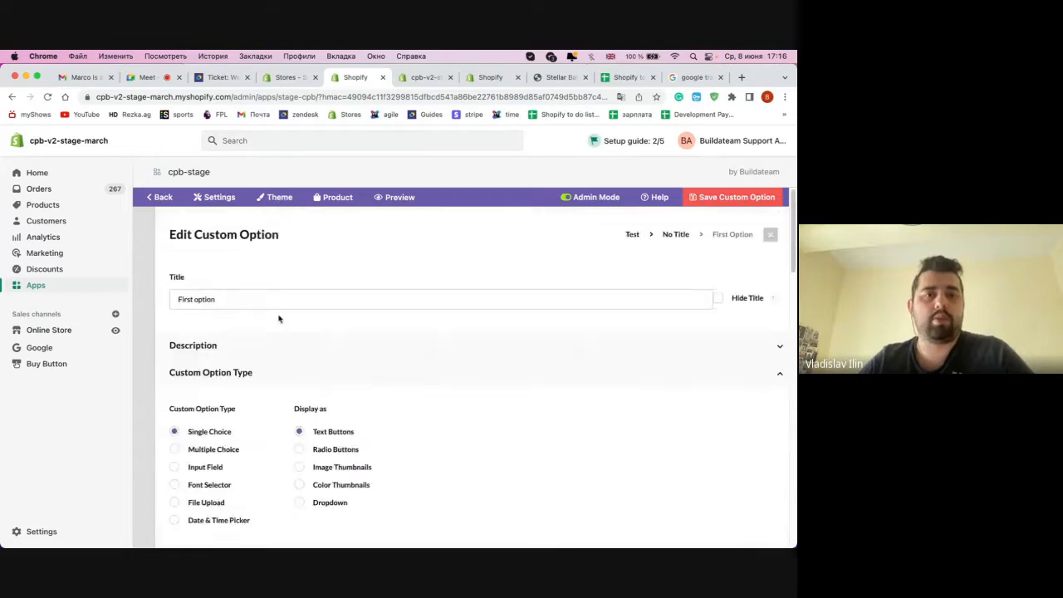
pyautogui.scroll(-3, 391, 315)
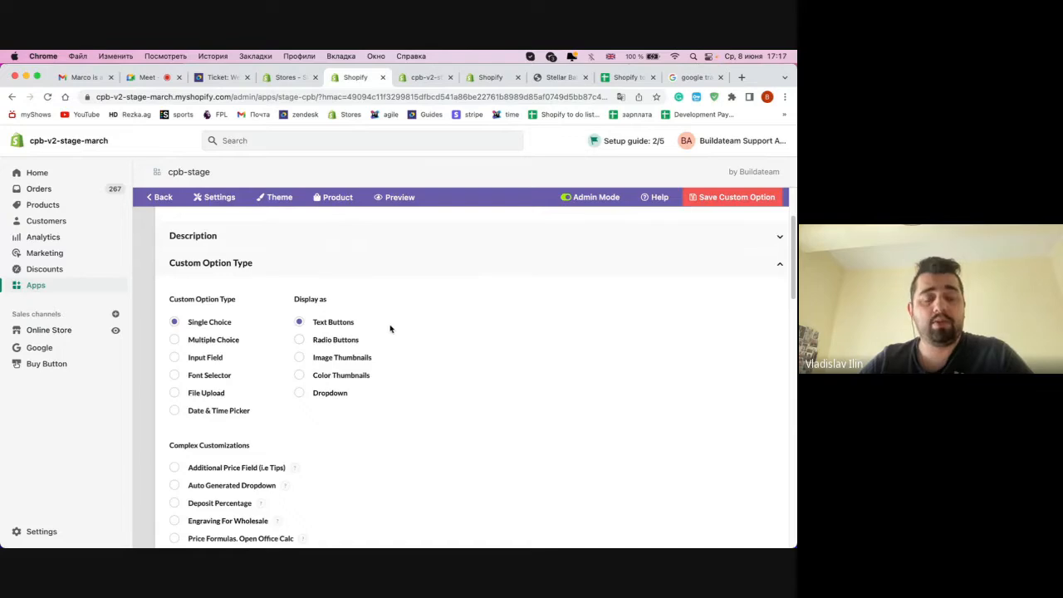
pyautogui.scroll(-1, 415, 325)
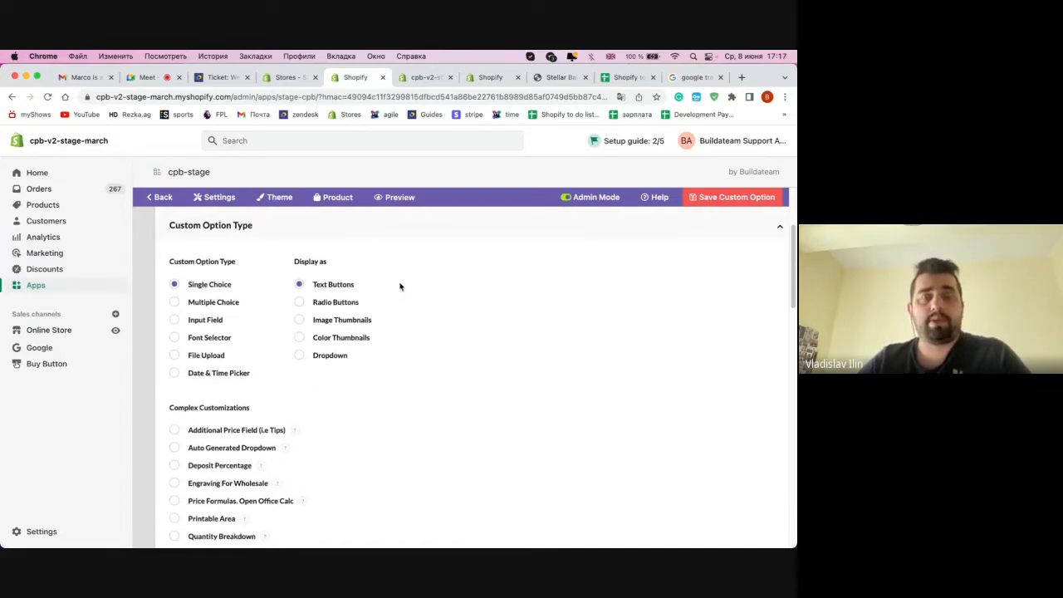
pyautogui.scroll(-2, 405, 319)
pyautogui.scroll(-4, 302, 252)
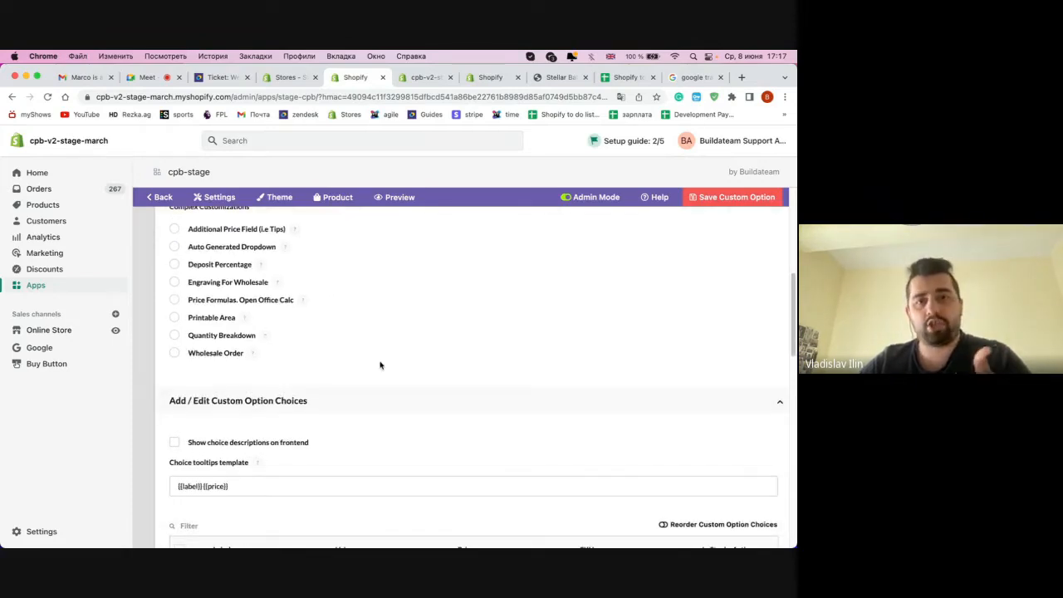
pyautogui.scroll(8, 374, 360)
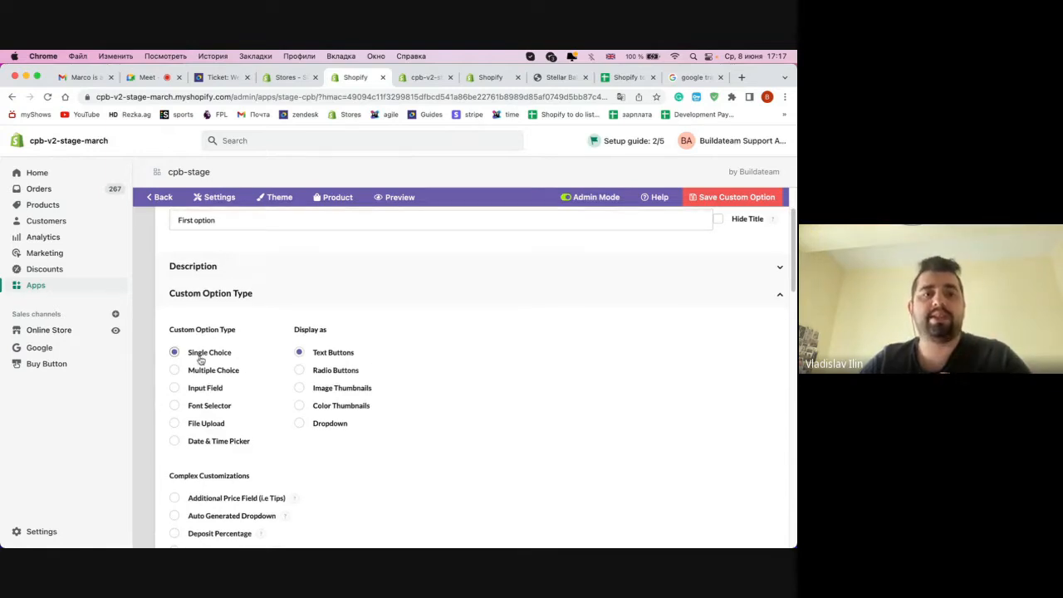
# - Try the Multiple Choice type for First option, return it to Single Choice and view its choices list
pyautogui.click(220, 376)
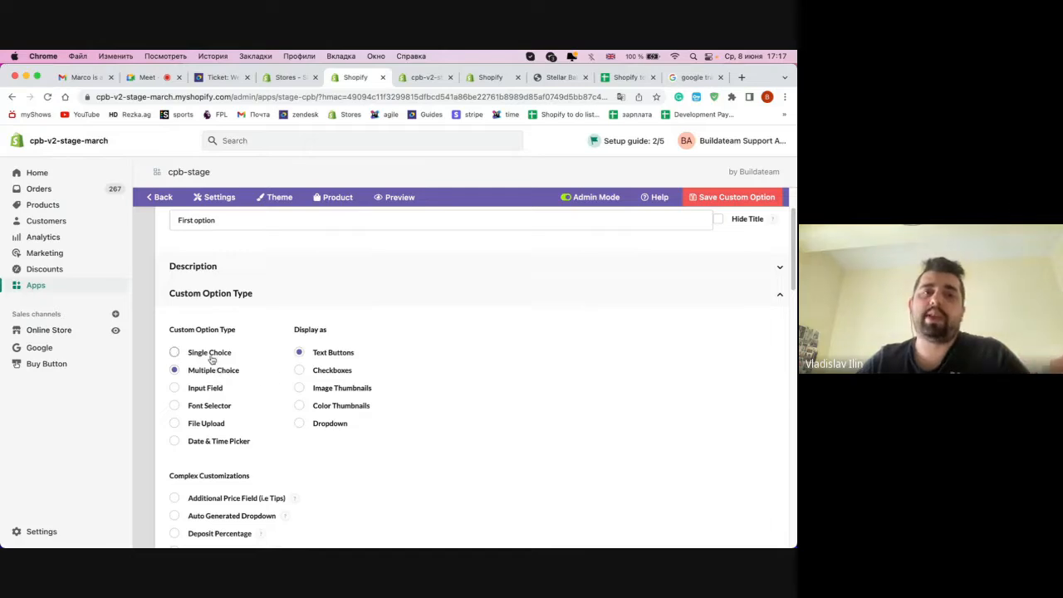
pyautogui.click(212, 357)
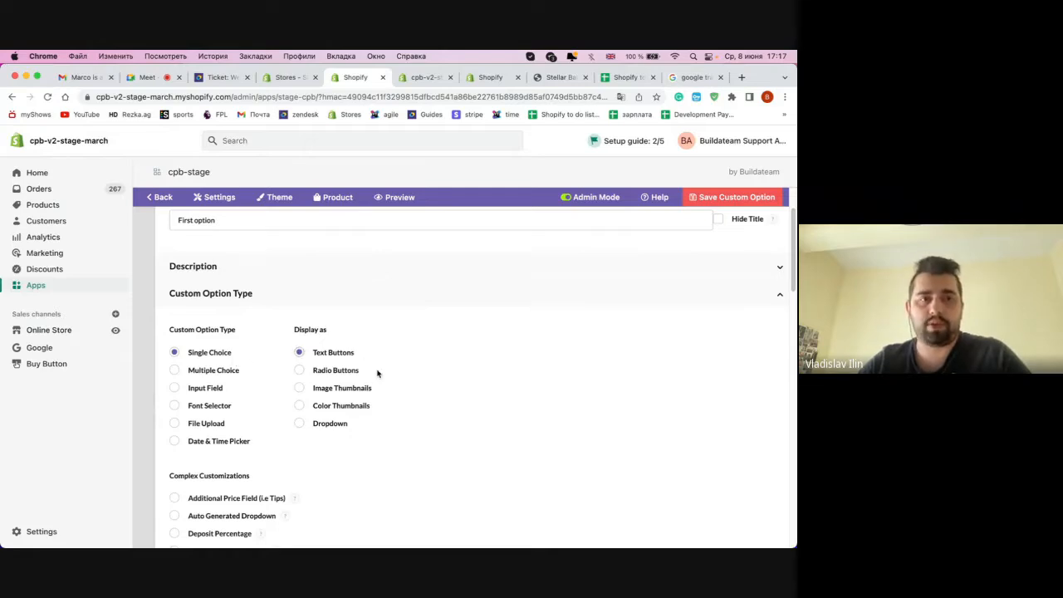
pyautogui.scroll(-6, 357, 361)
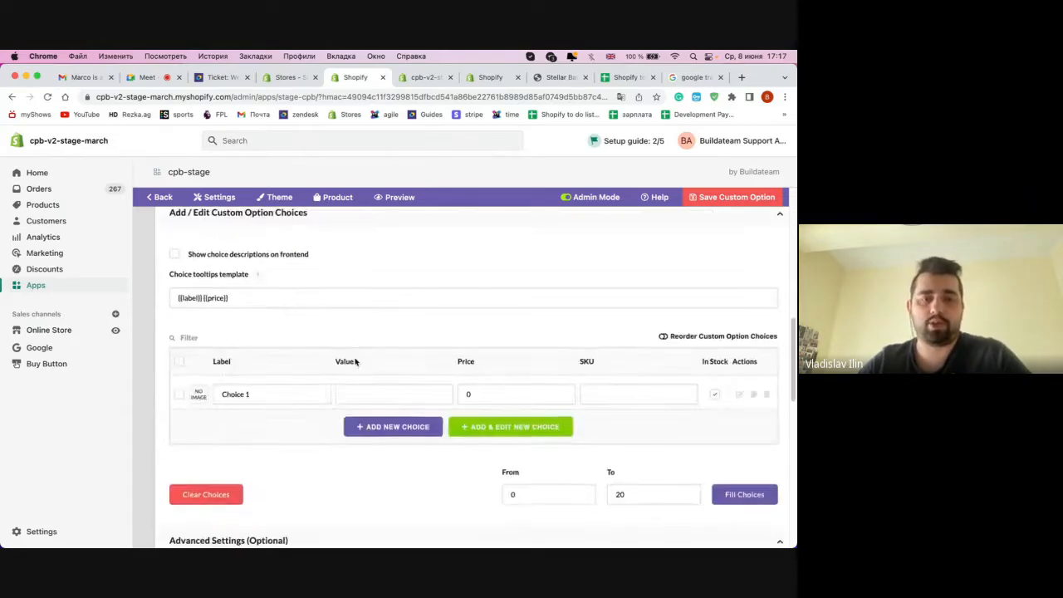
# - Try the Radio Buttons display for First option and check how its choices list is laid out
pyautogui.scroll(5, 355, 361)
pyautogui.scroll(2, 354, 361)
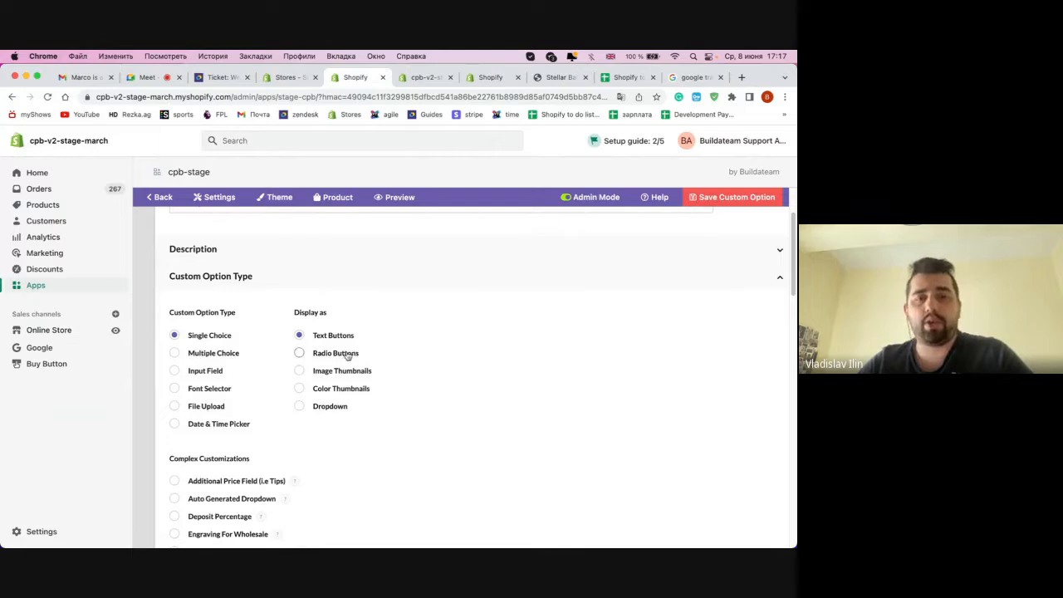
pyautogui.click(355, 355)
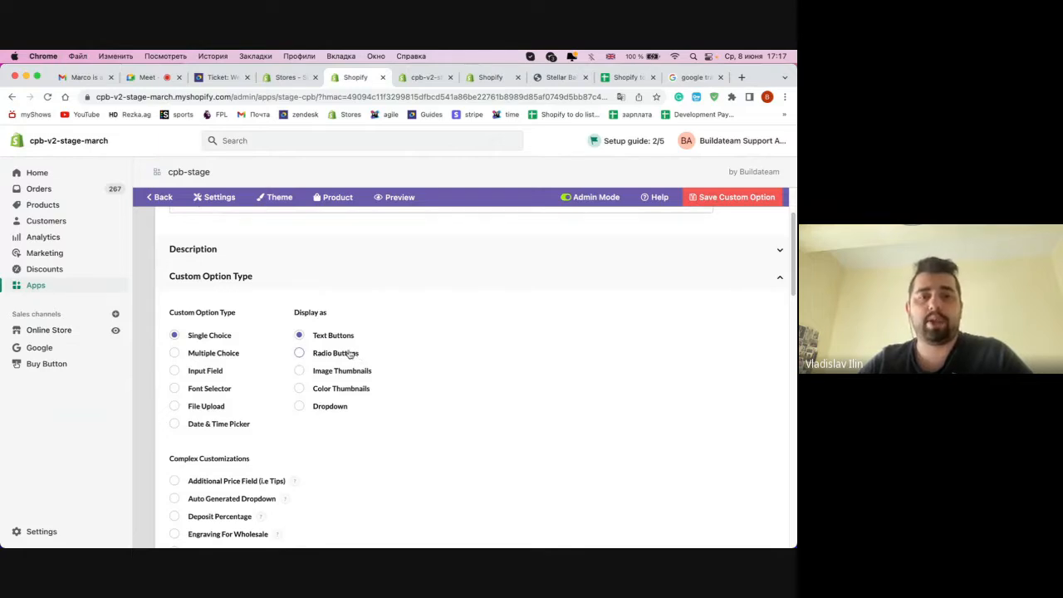
pyautogui.scroll(-5, 472, 379)
pyautogui.scroll(-2, 473, 378)
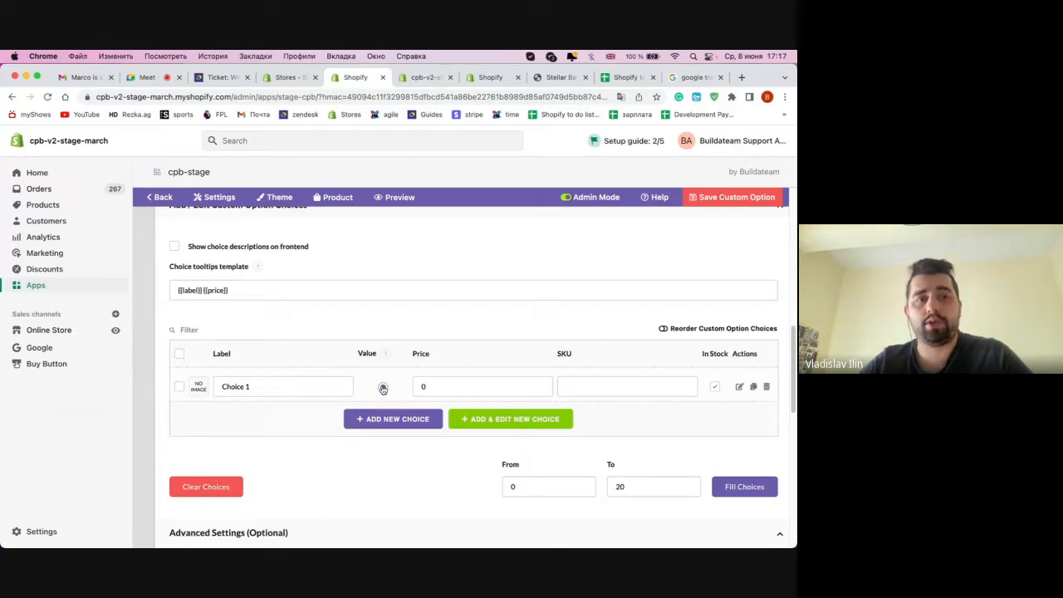
pyautogui.scroll(10, 396, 382)
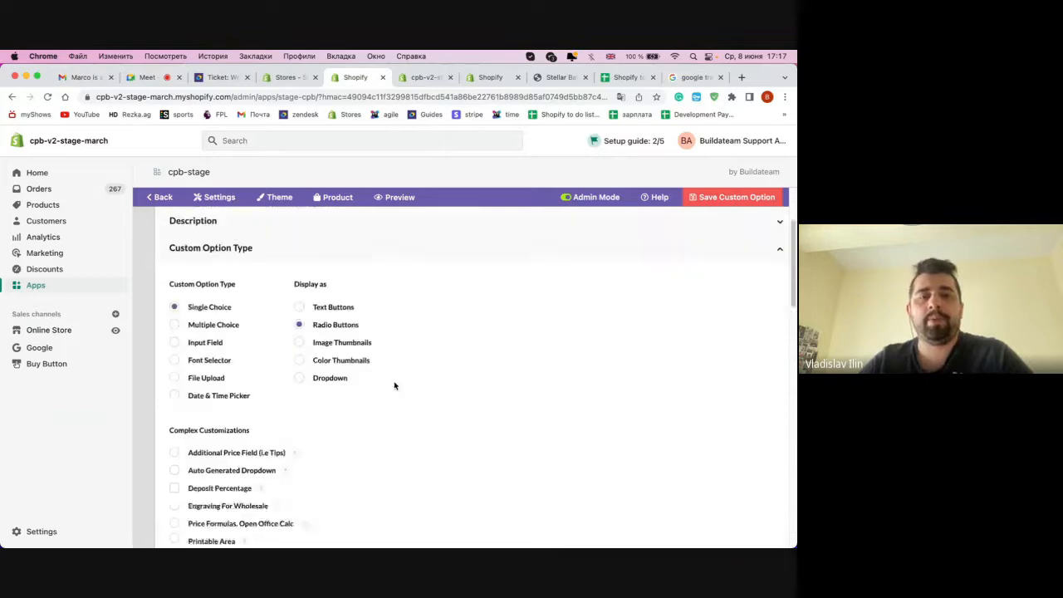
pyautogui.scroll(-1, 396, 385)
pyautogui.scroll(-10, 397, 378)
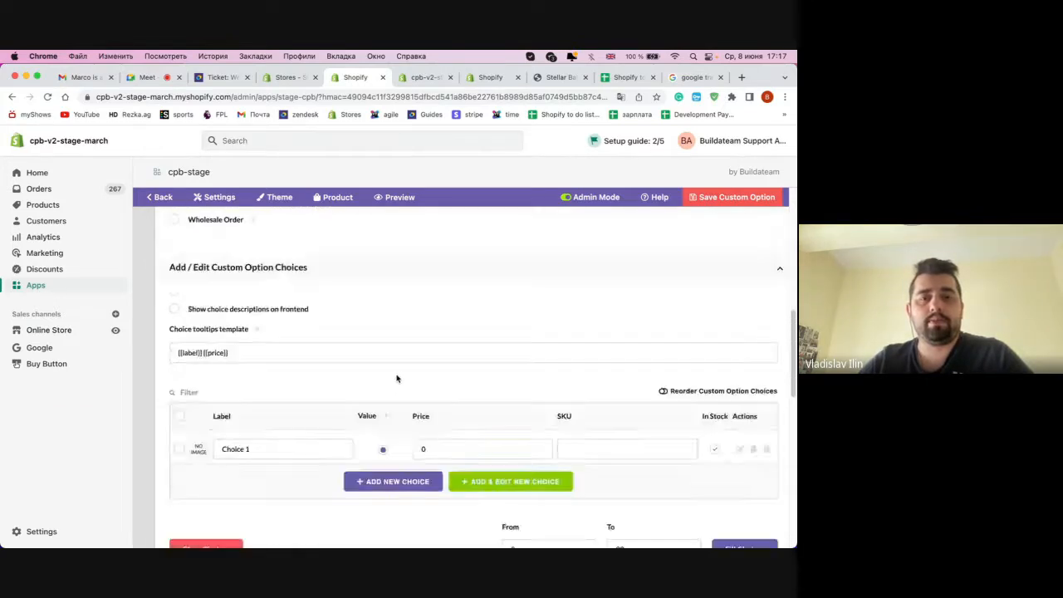
pyautogui.scroll(9, 366, 349)
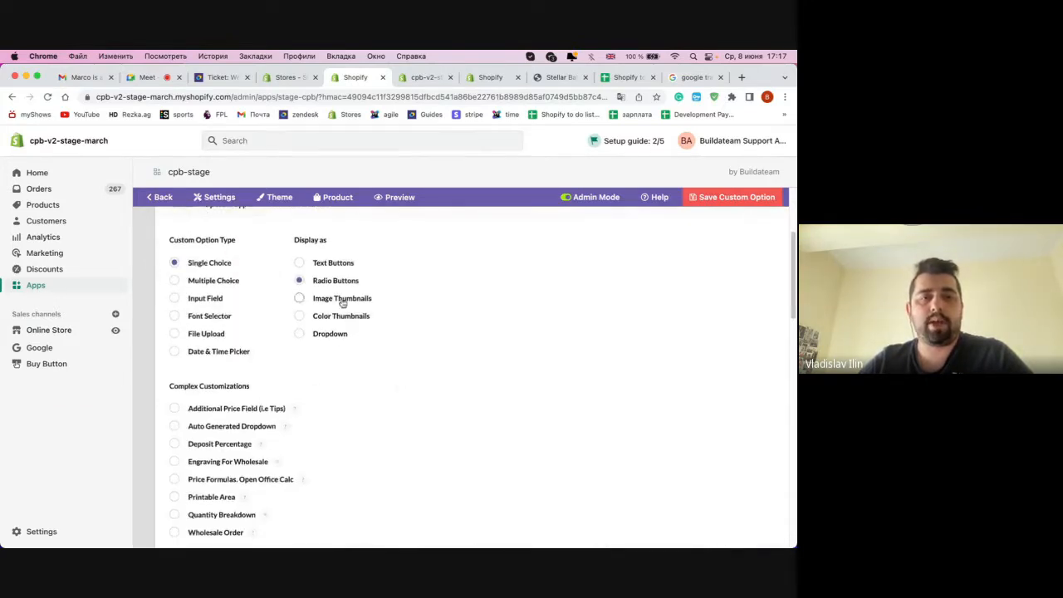
# - Try the Image Thumbnails display for First option and preview the image upload slots of Choice 1
pyautogui.click(342, 299)
pyautogui.scroll(-10, 382, 340)
pyautogui.moveTo(205, 413)
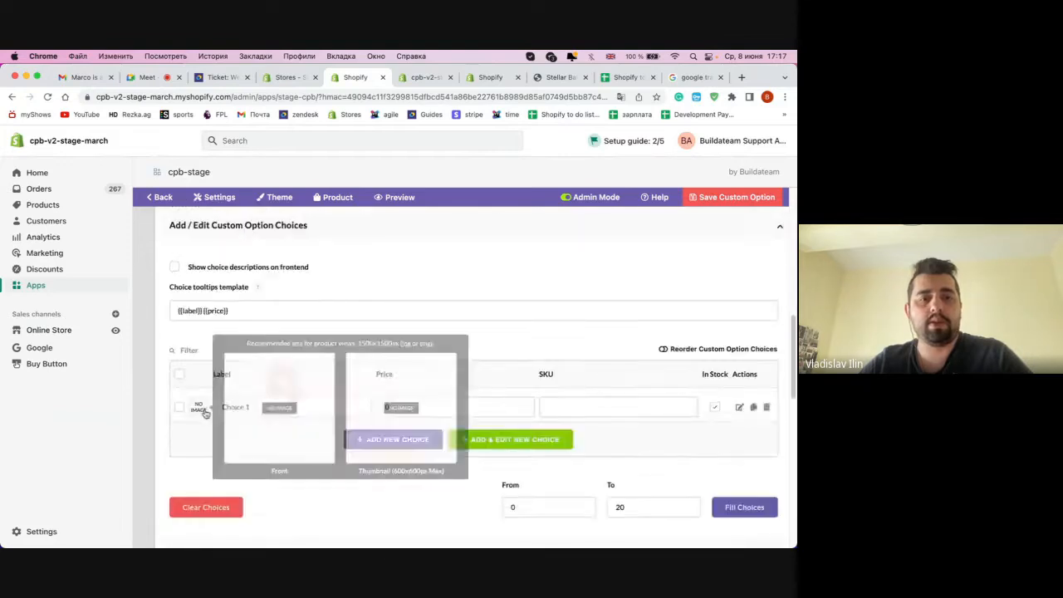
pyautogui.scroll(10, 290, 365)
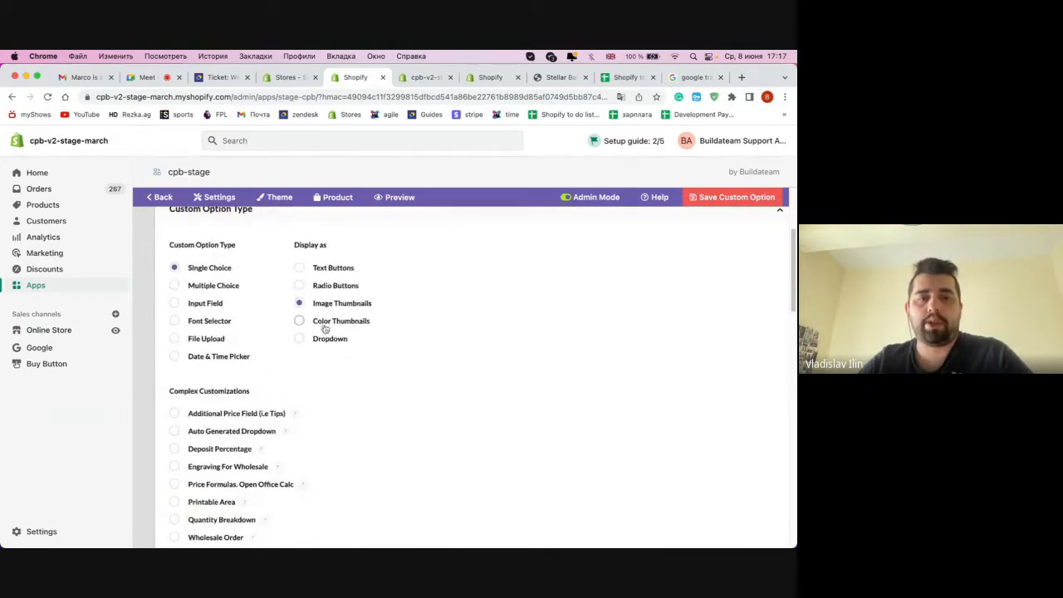
# - Try the Dropdown and Color Thumbnails displays for First option and check the color column in the choices list
pyautogui.click(325, 322)
pyautogui.click(329, 339)
pyautogui.click(352, 325)
pyautogui.scroll(-2, 376, 368)
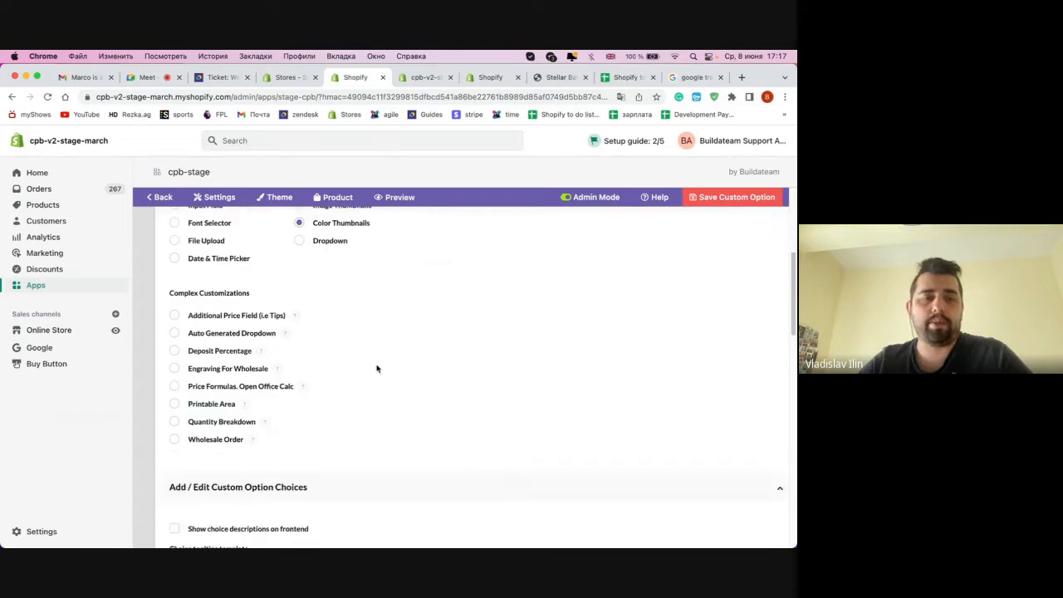
pyautogui.scroll(-4, 376, 368)
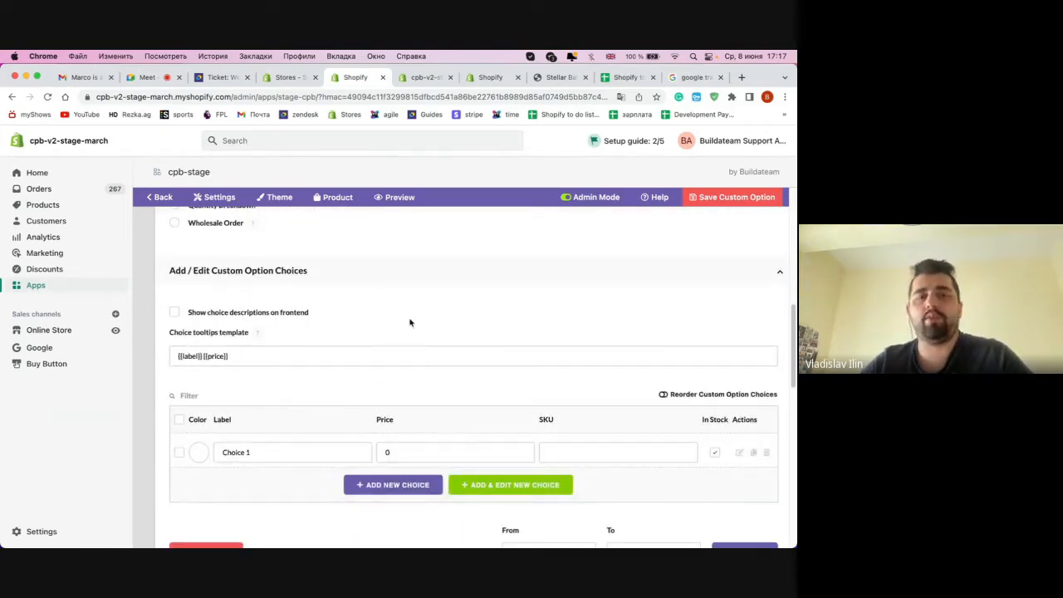
pyautogui.scroll(6, 409, 320)
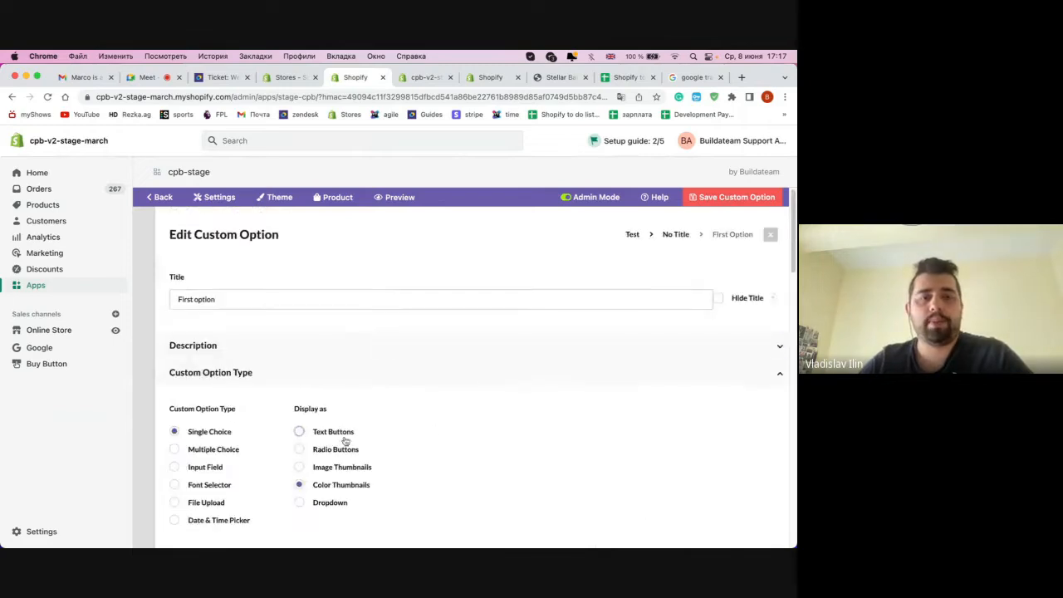
# - Reset the display to Text Buttons, and switch First option to Multiple Choice displayed as Checkboxes
pyautogui.click(341, 432)
pyautogui.scroll(-2, 373, 373)
pyautogui.scroll(-1, 280, 299)
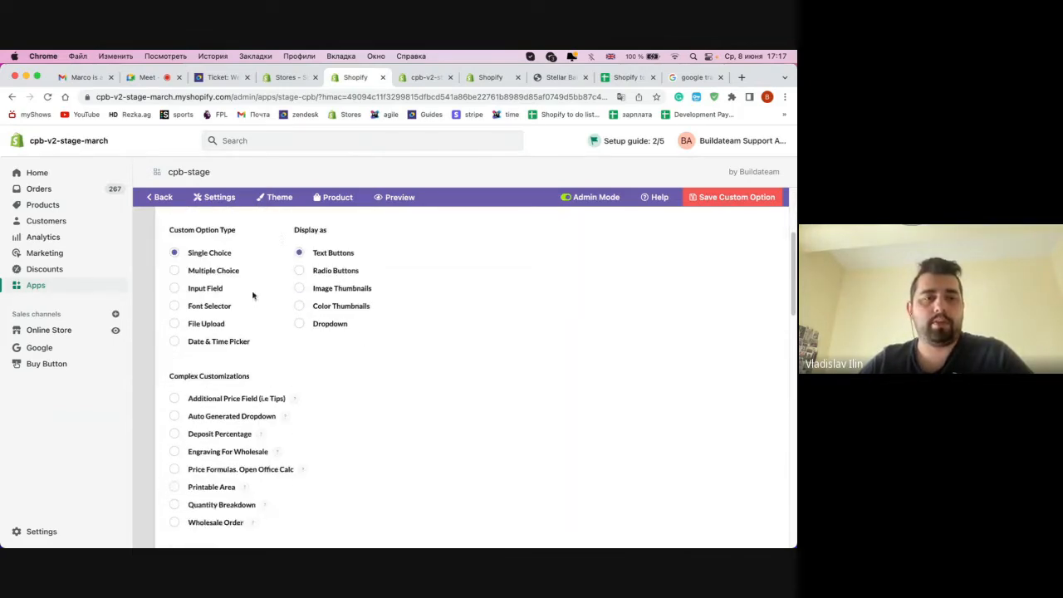
pyautogui.click(205, 272)
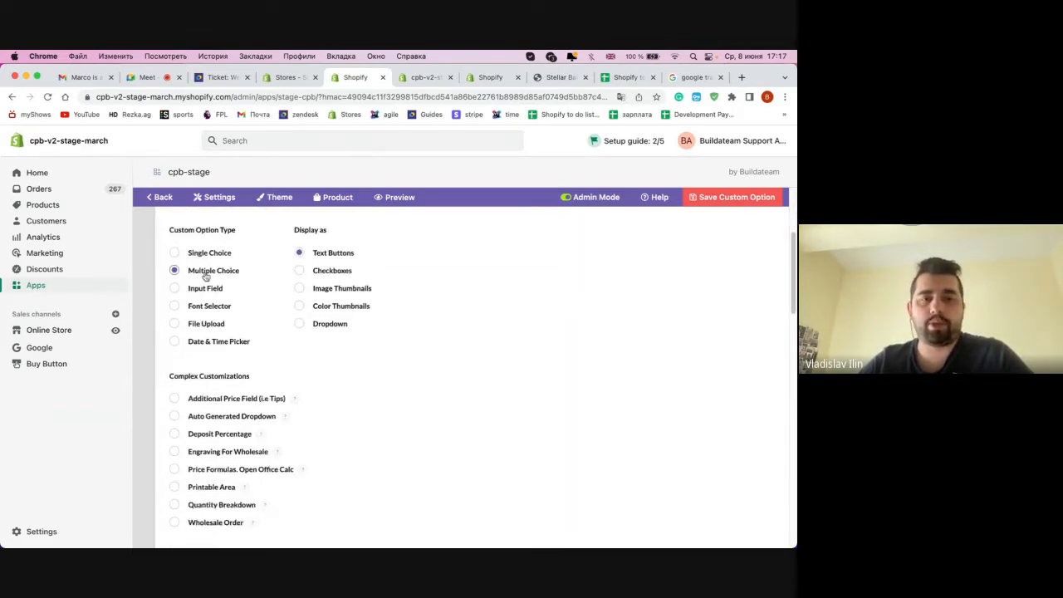
pyautogui.click(324, 274)
pyautogui.scroll(-5, 416, 363)
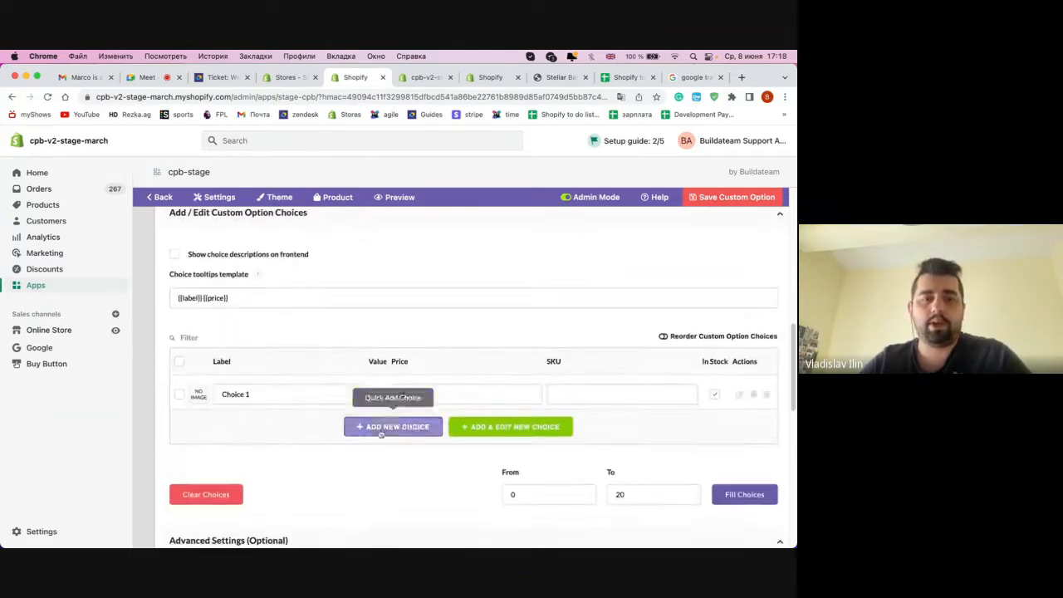
# - Add a second choice to First option, test selecting the choices in the list and clear the selection
pyautogui.click(382, 427)
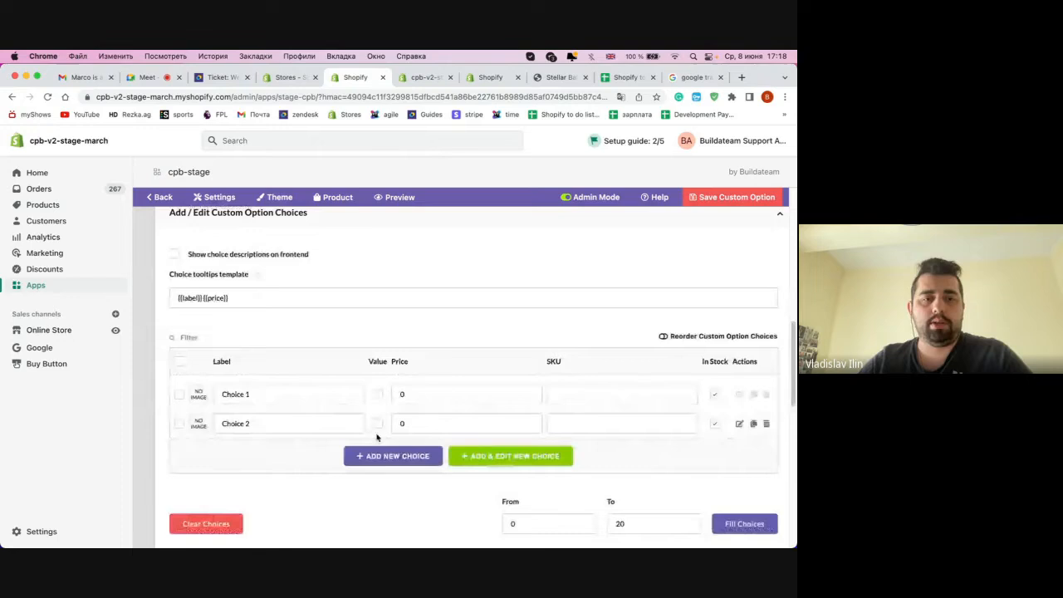
pyautogui.click(177, 426)
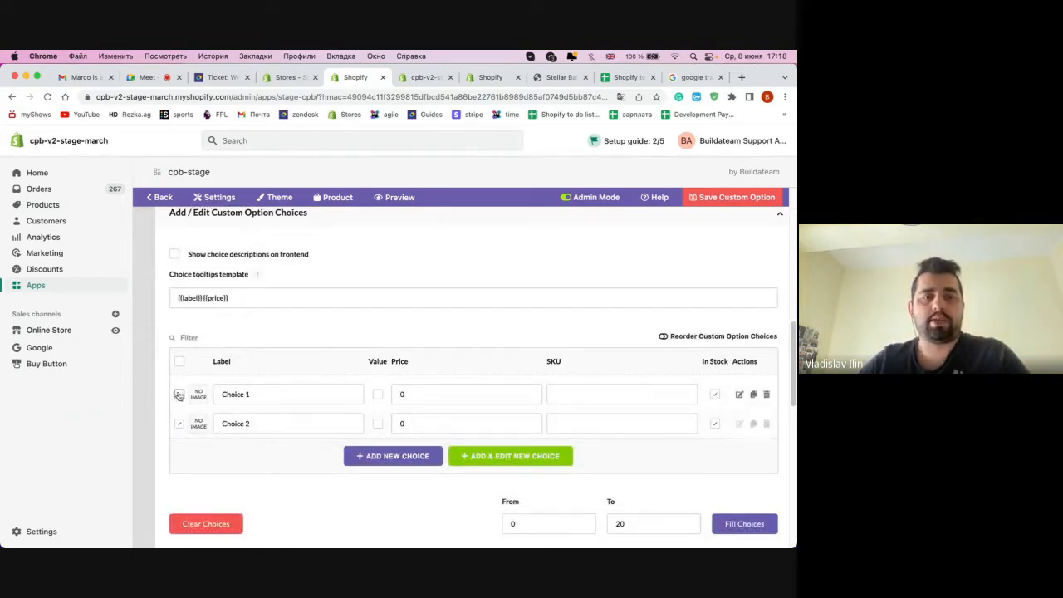
pyautogui.click(178, 395)
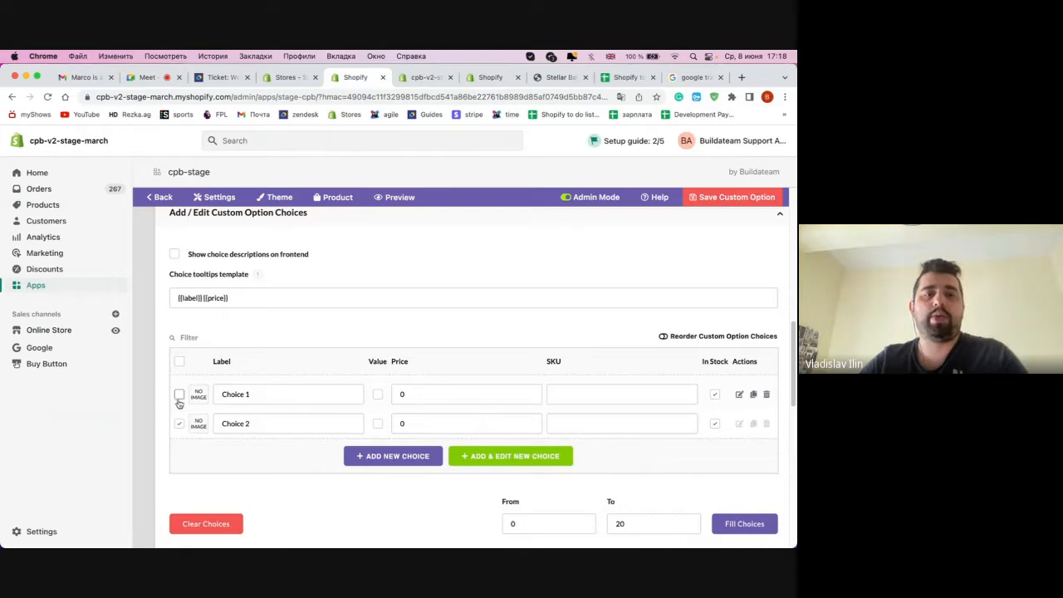
pyautogui.click(180, 425)
pyautogui.scroll(10, 287, 385)
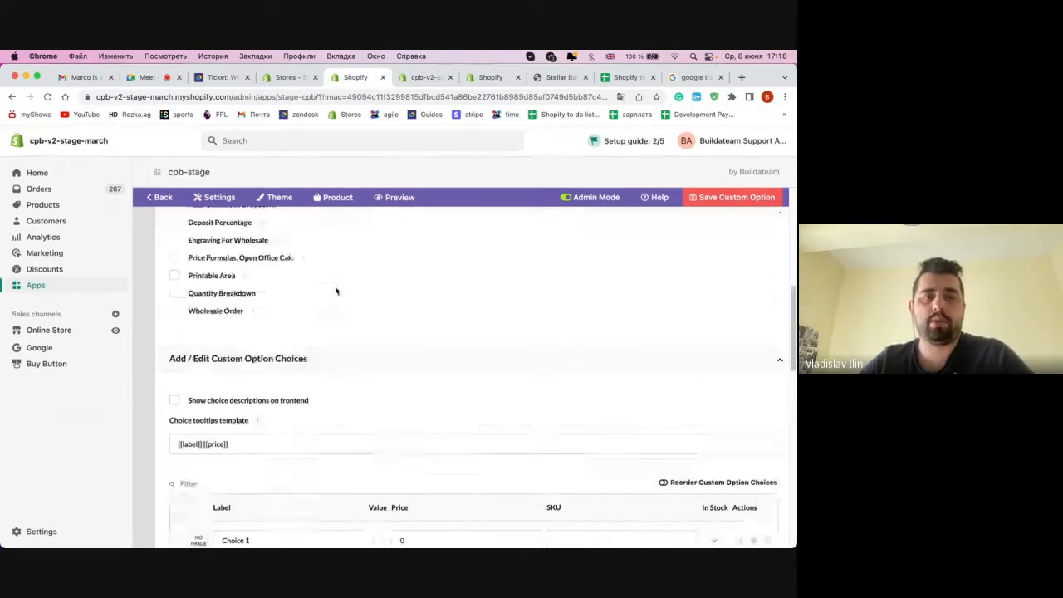
pyautogui.scroll(-2, 322, 304)
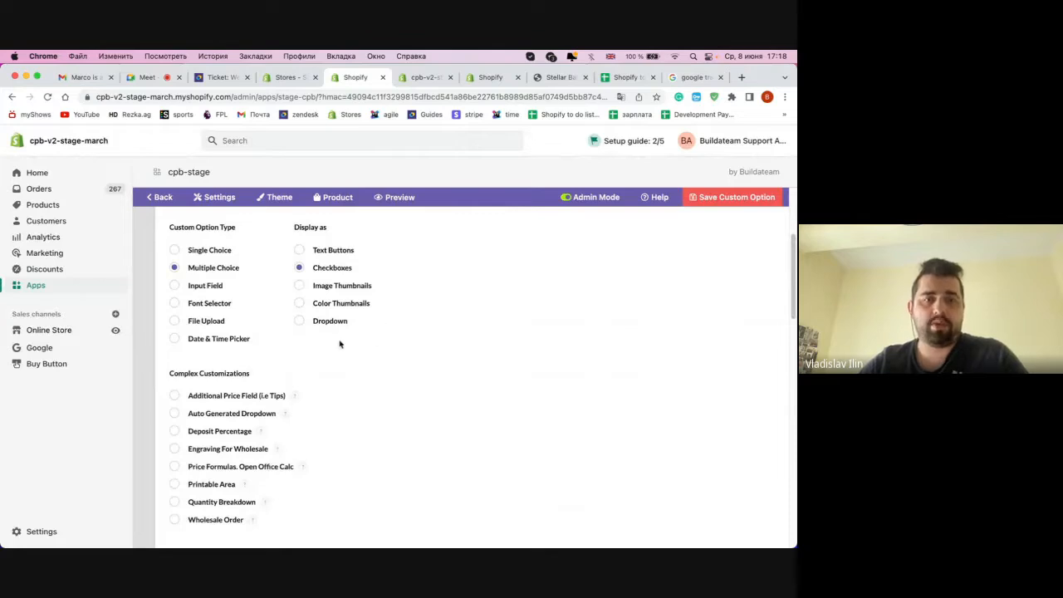
# - Try the Input Field, Font Selector, File Upload and Date & Time Picker types to compare their display styles
pyautogui.click(174, 285)
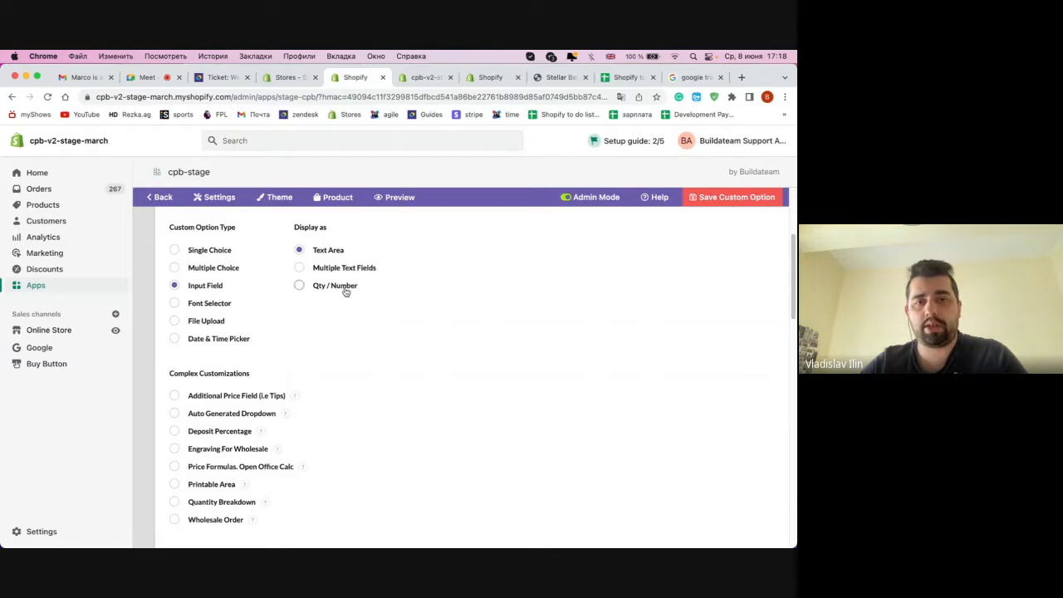
pyautogui.click(215, 309)
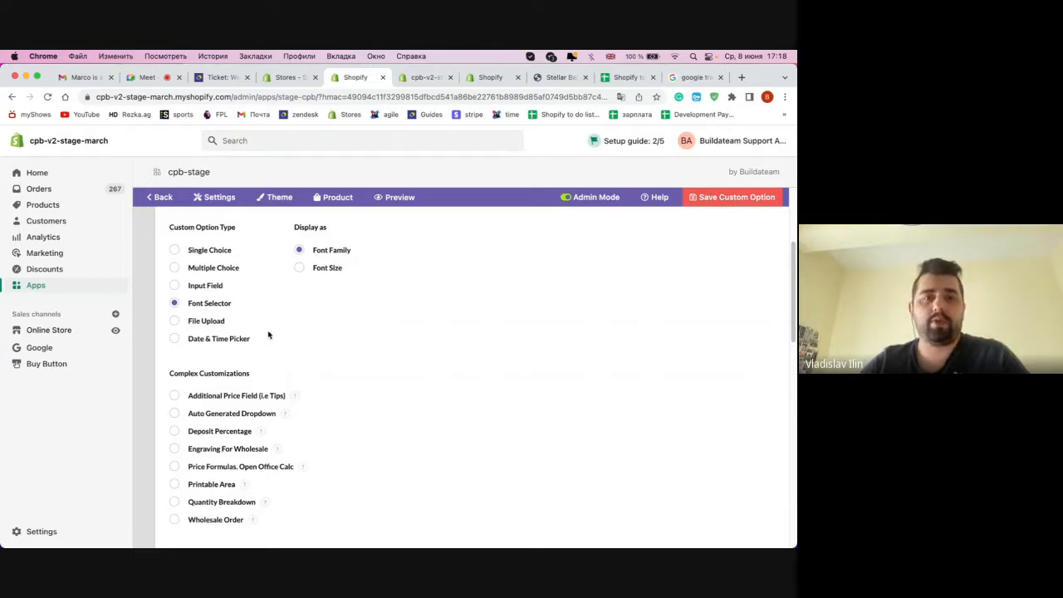
pyautogui.click(217, 322)
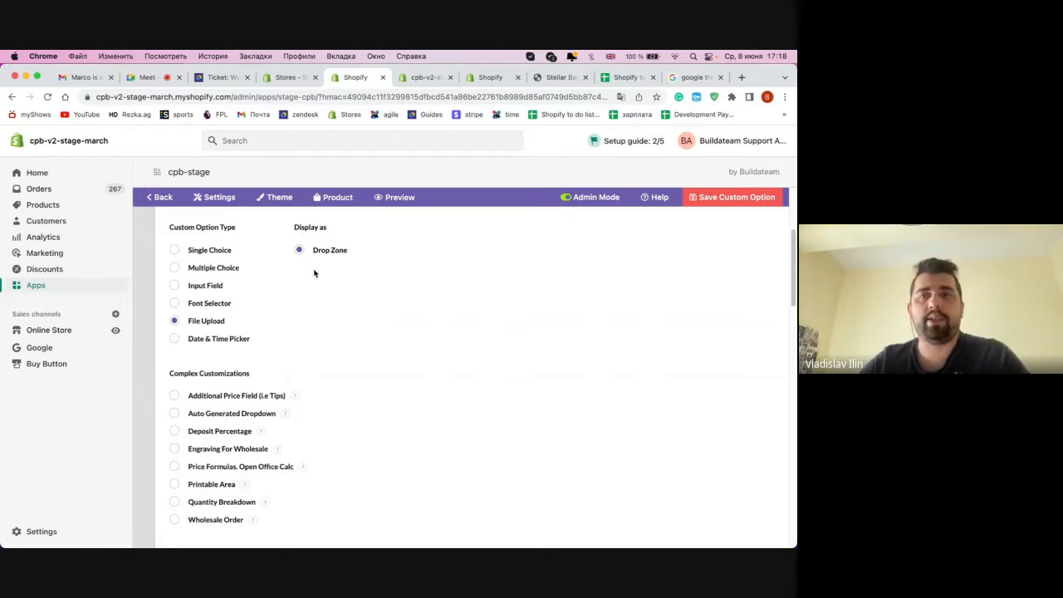
pyautogui.moveTo(250, 340); pyautogui.dragTo(215, 347)
pyautogui.click(236, 340)
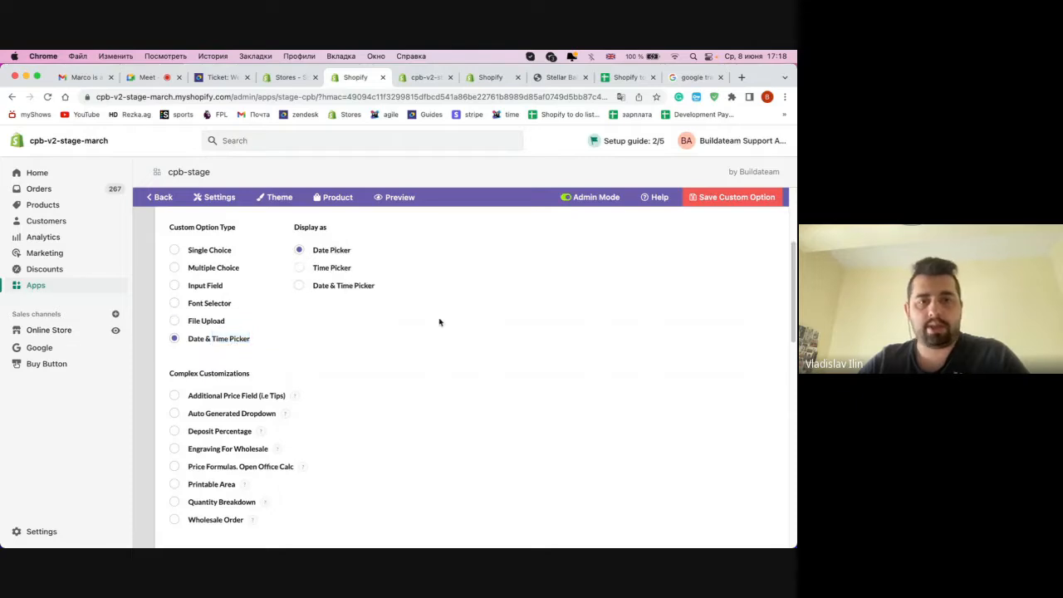
# - Try the Deposit Percentage complex customization for First option and view its choices list
pyautogui.scroll(-2, 423, 312)
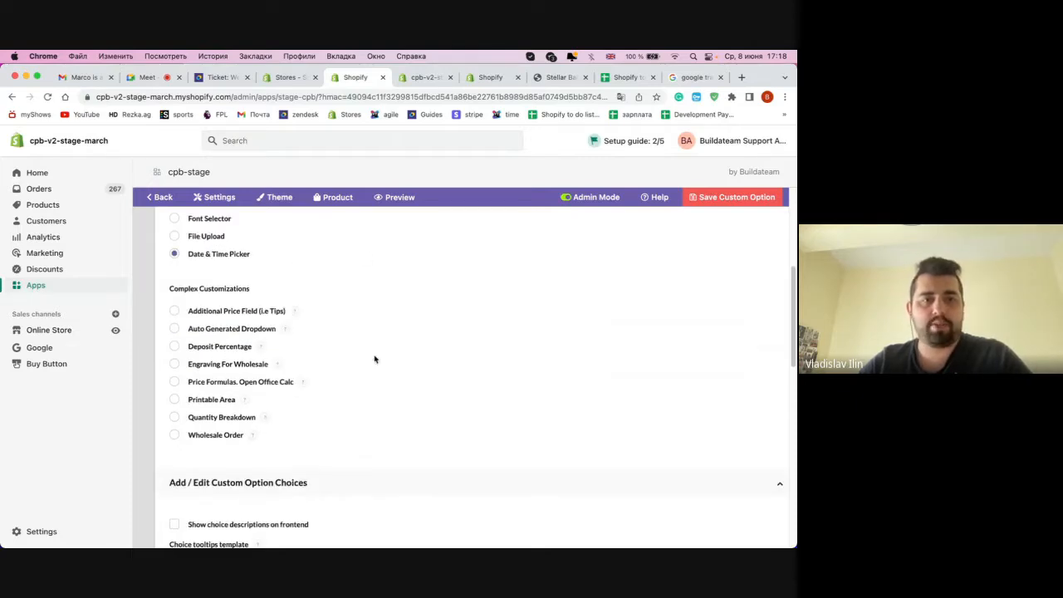
pyautogui.scroll(-1, 371, 359)
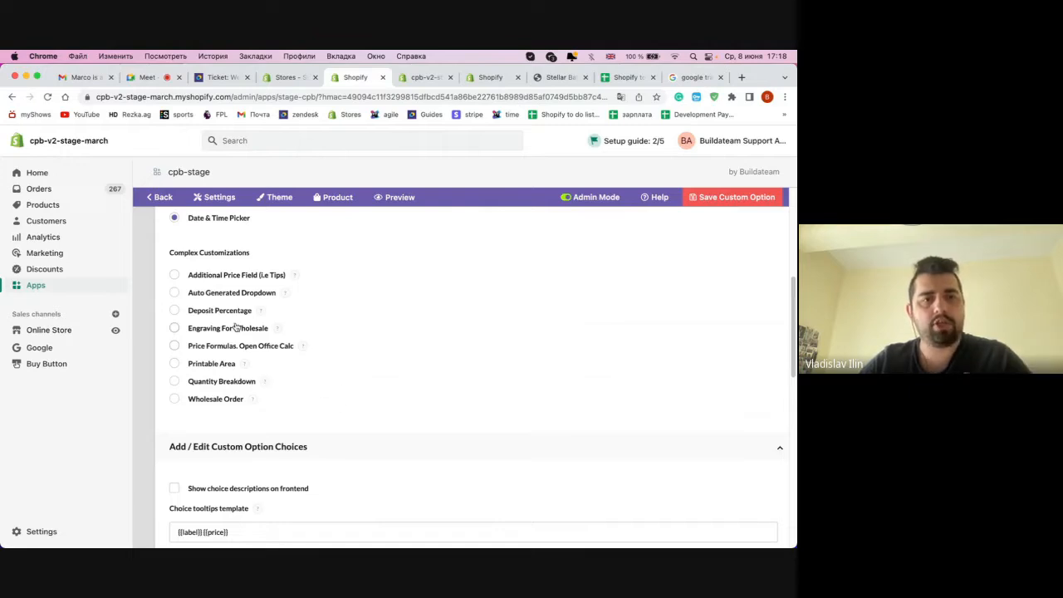
pyautogui.click(208, 312)
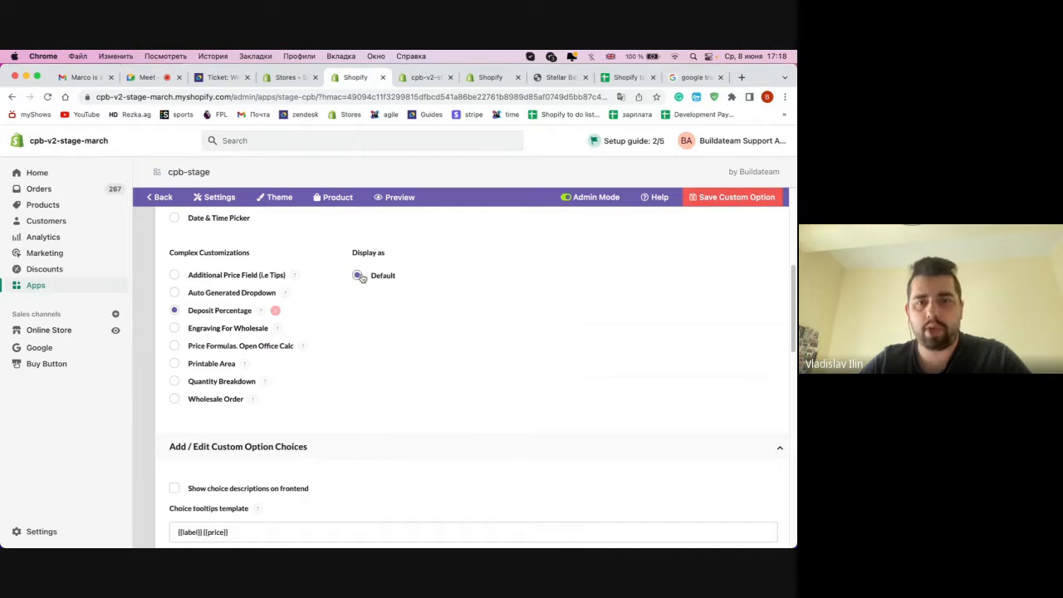
pyautogui.scroll(-5, 361, 278)
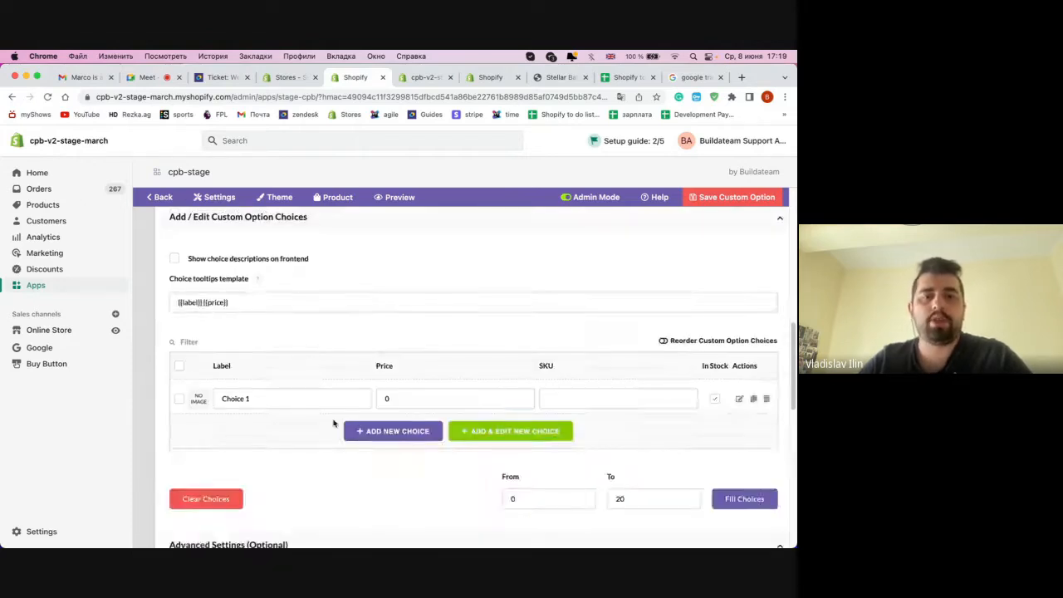
# - Set the price of Choice 1 to 15, keeping its label
pyautogui.click(297, 398)
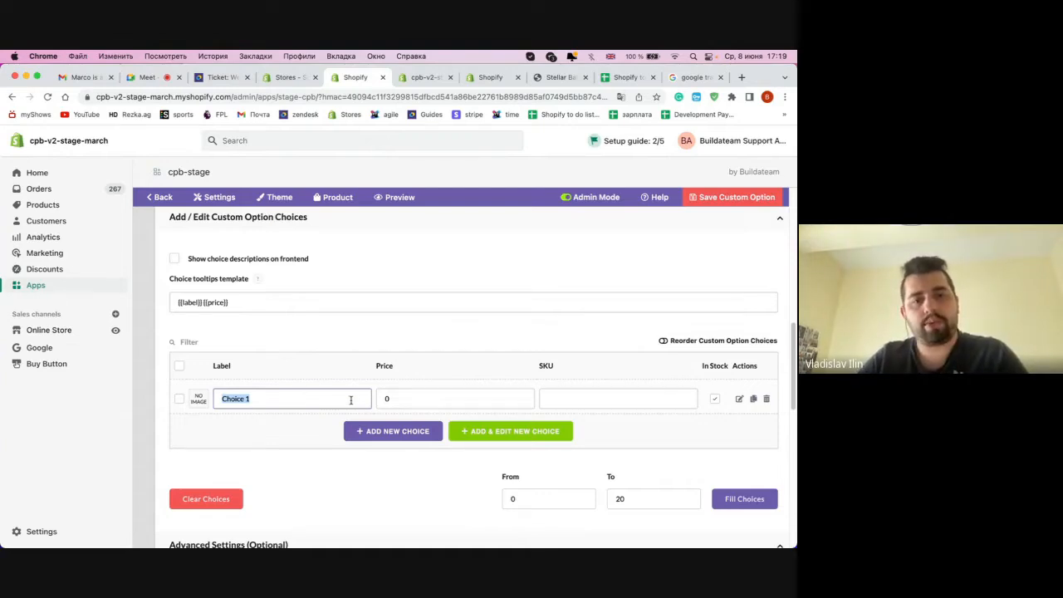
pyautogui.click(422, 399)
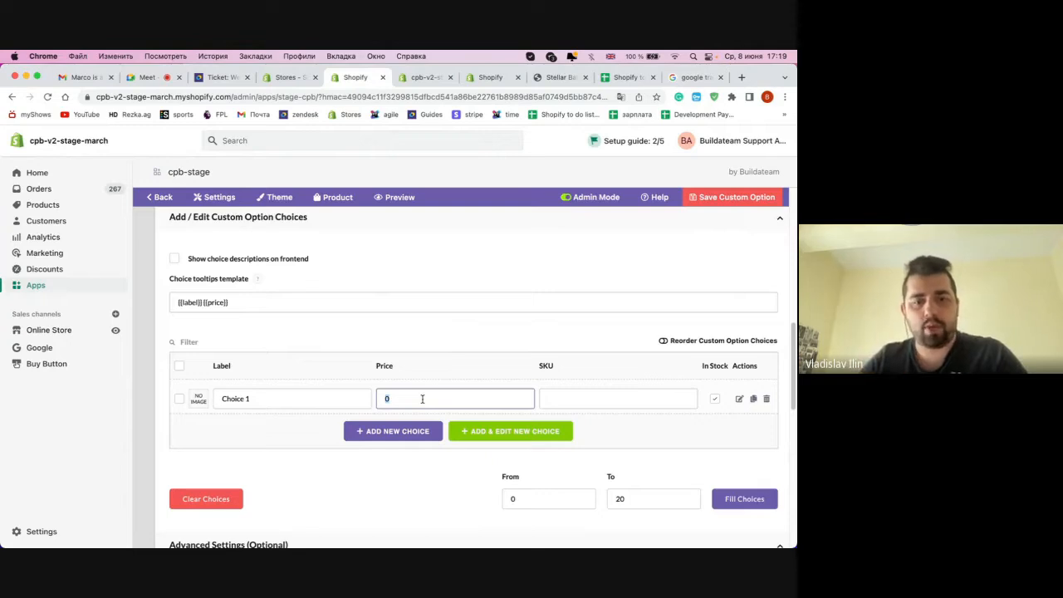
pyautogui.write('15')
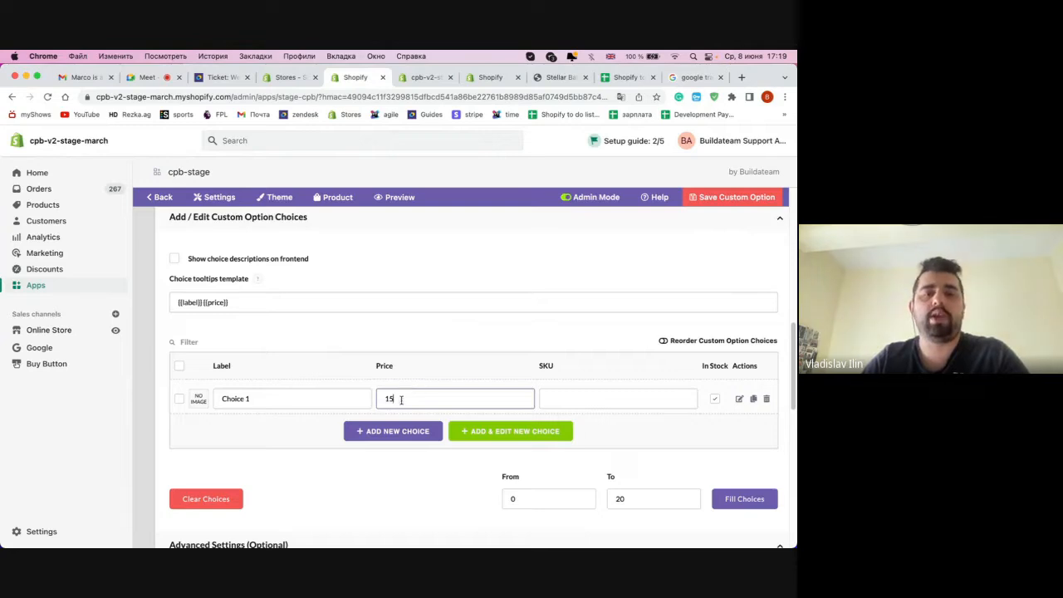
pyautogui.moveTo(412, 396); pyautogui.dragTo(342, 402)
pyautogui.click(308, 405)
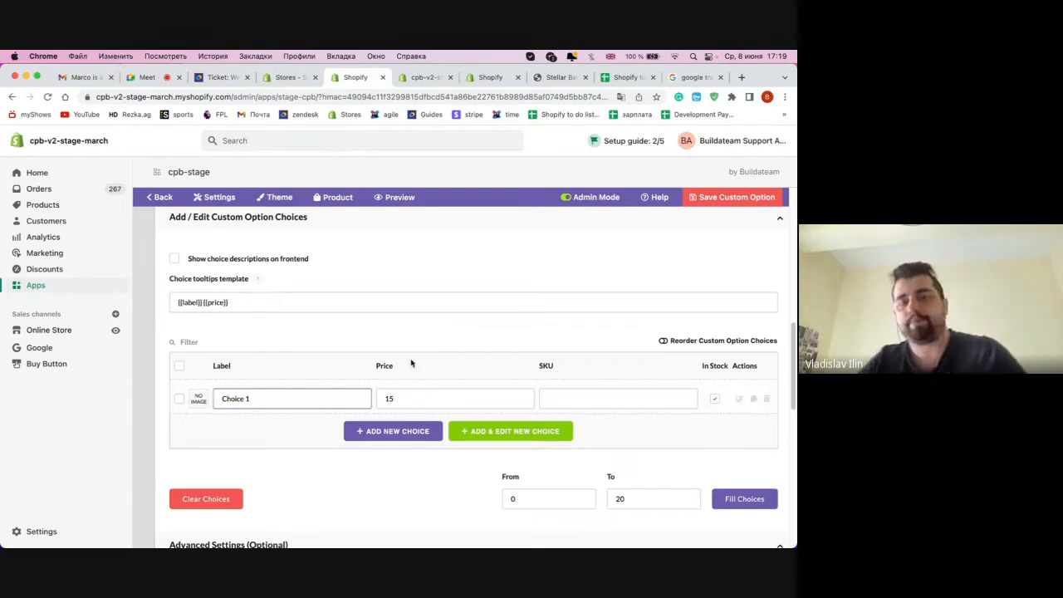
# - Return First option to the Single Choice type and view its choices list
pyautogui.scroll(5, 413, 363)
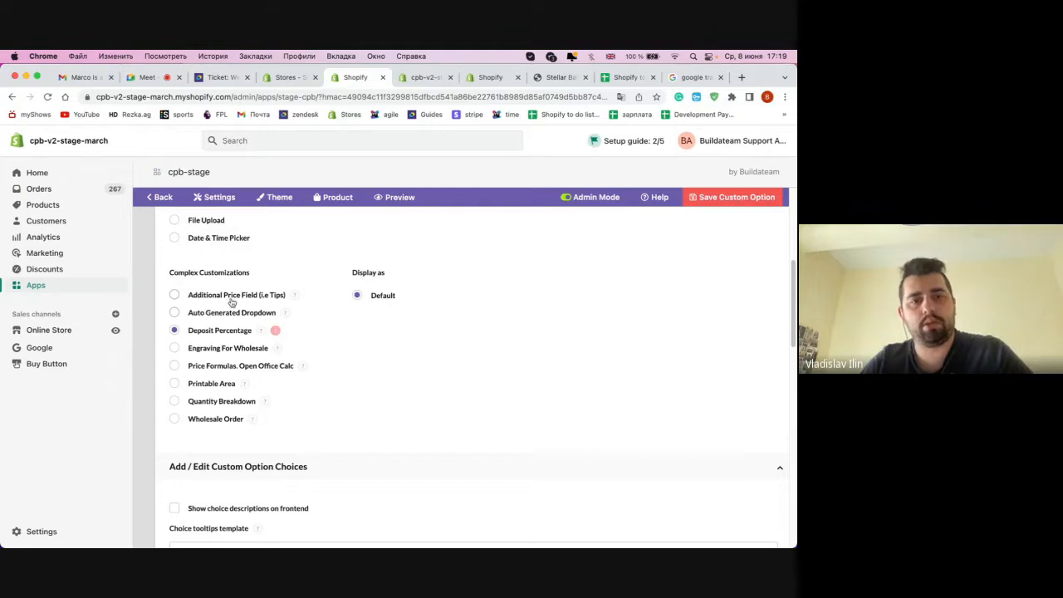
pyautogui.scroll(5, 748, 276)
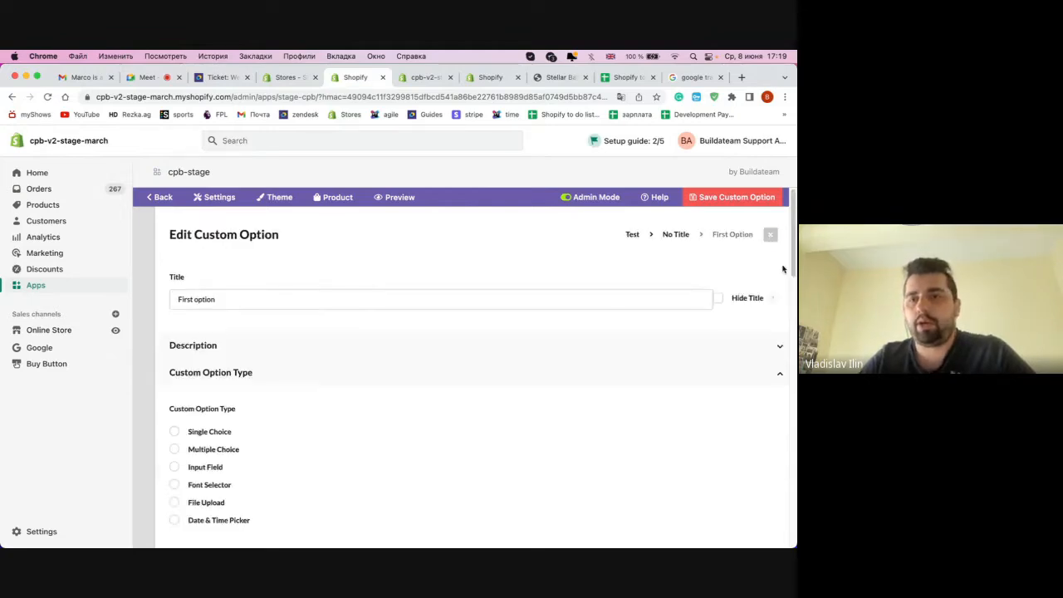
pyautogui.scroll(-1, 332, 382)
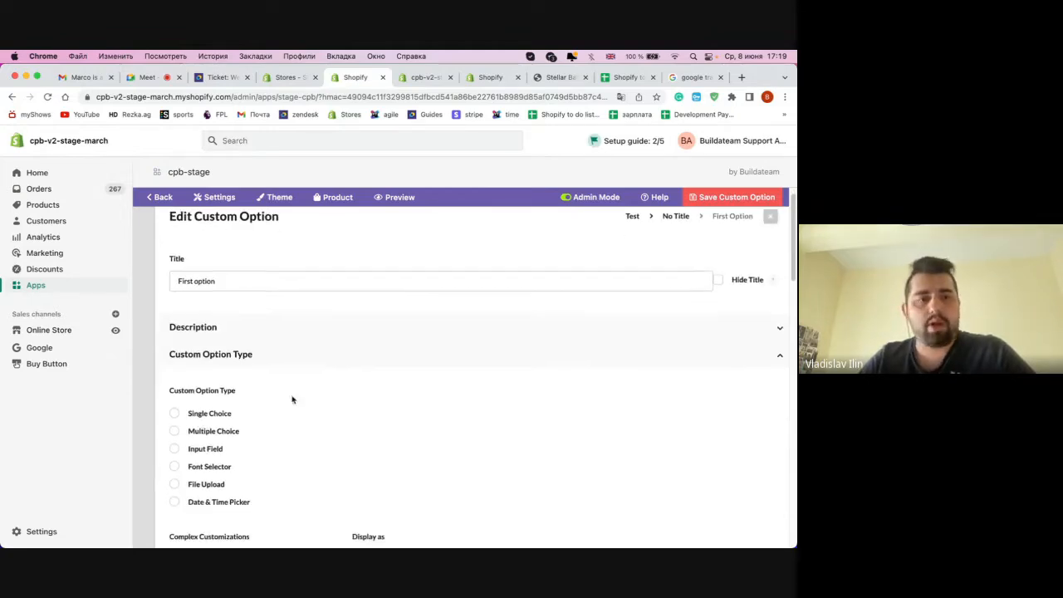
pyautogui.click(200, 415)
pyautogui.scroll(-5, 345, 417)
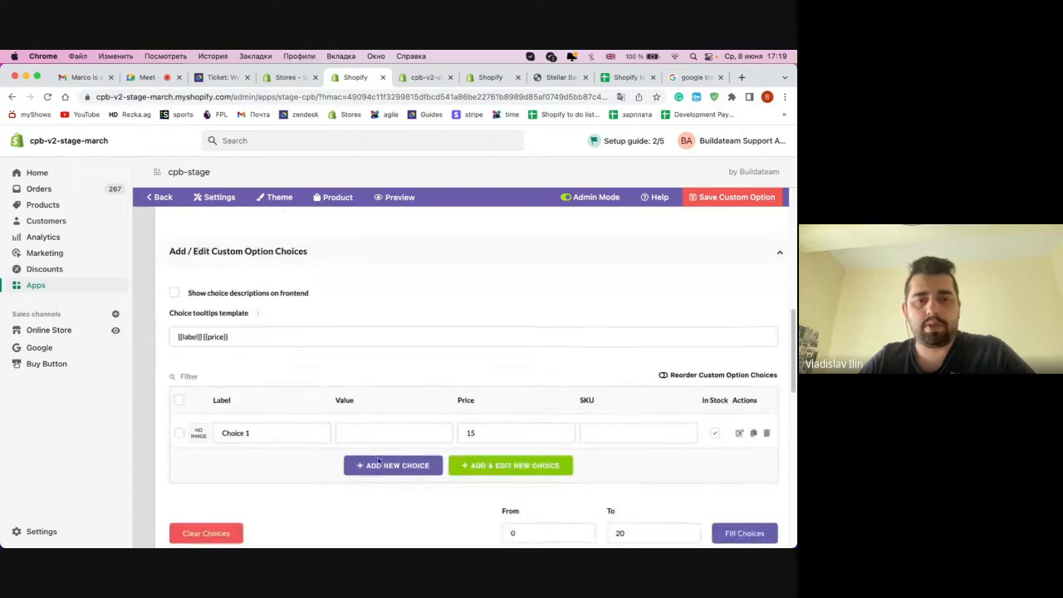
# - Add Choice 2 and Choice 3 to the custom option's choices list, keeping their default values
pyautogui.click(394, 465)
pyautogui.click(397, 495)
pyautogui.scroll(-1, 282, 440)
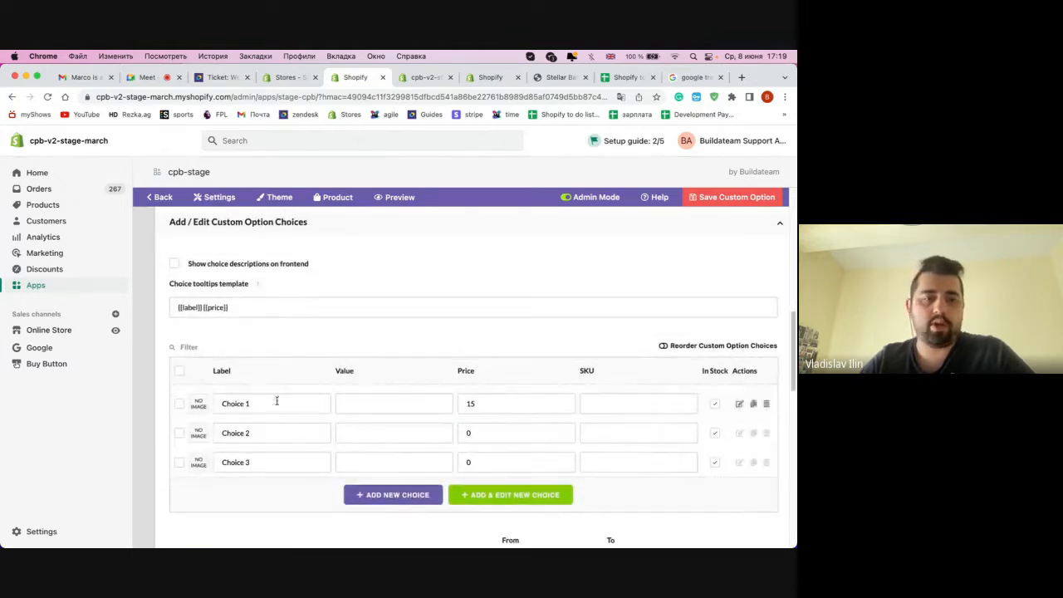
# - Save the custom option with its three choices, save the product, and open its storefront preview
pyautogui.click(735, 197)
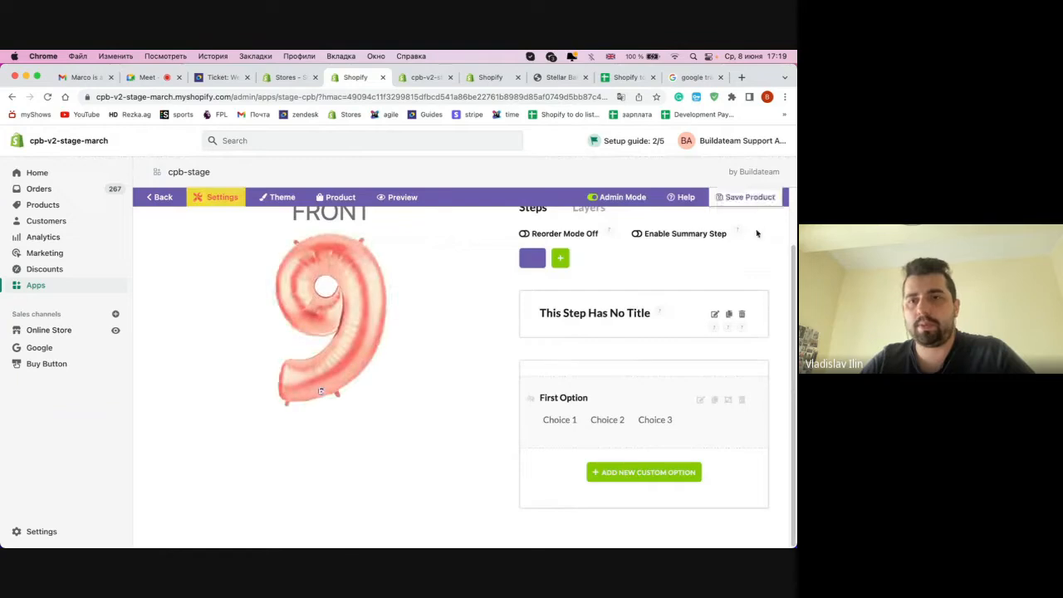
pyautogui.click(747, 199)
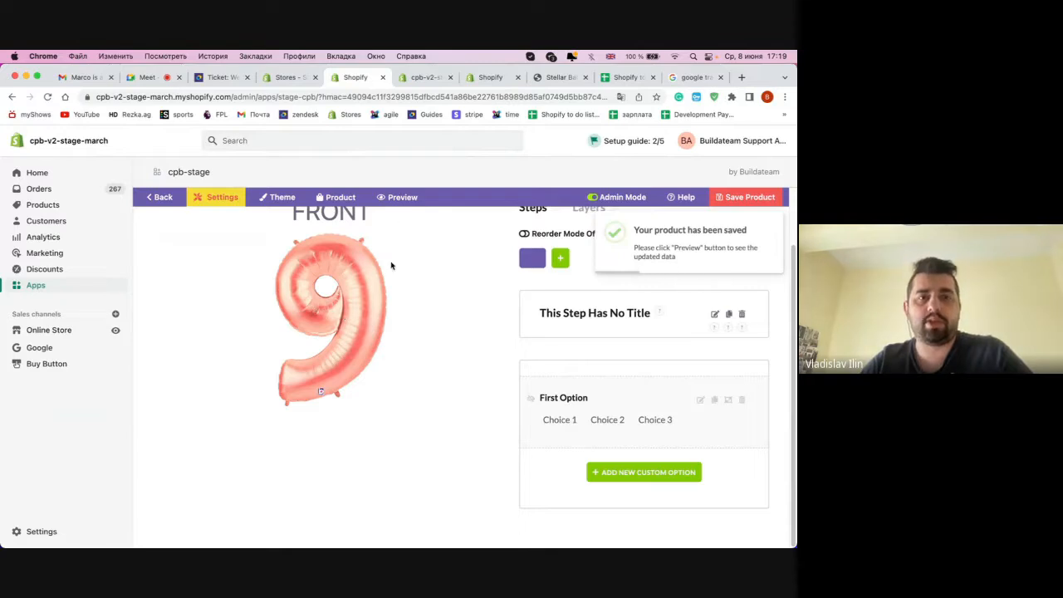
pyautogui.click(400, 202)
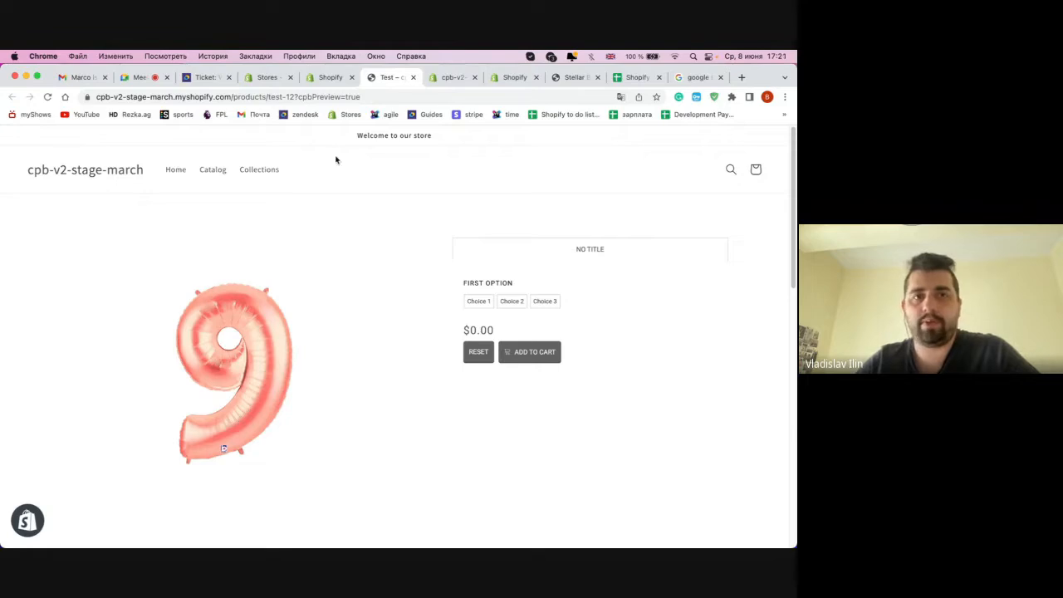
# - Select Choice 1, Choice 2 and Choice 3 in turn in the storefront preview to compare their prices
pyautogui.click(319, 80)
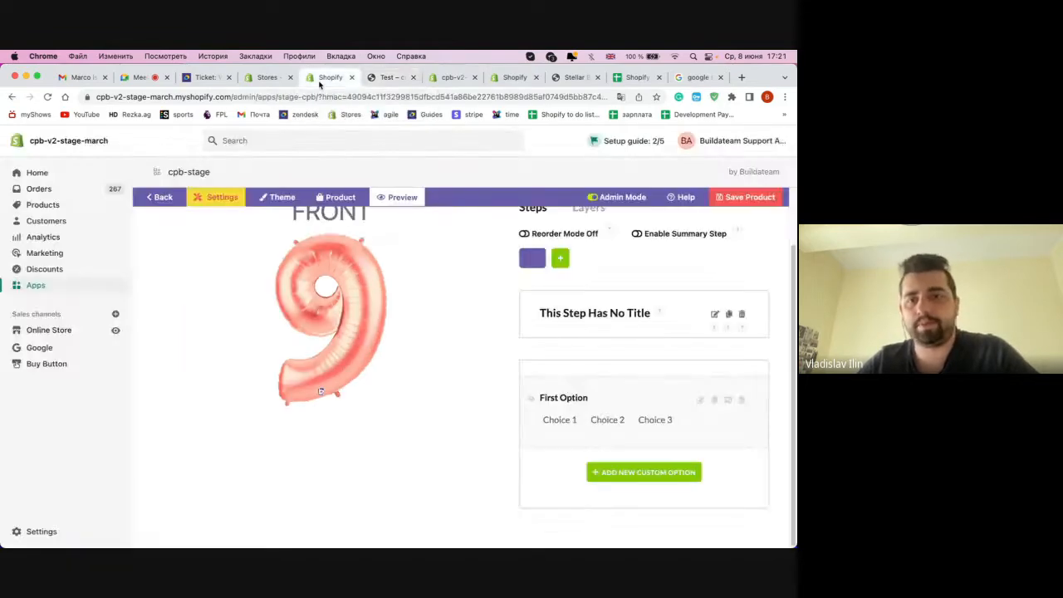
pyautogui.click(364, 77)
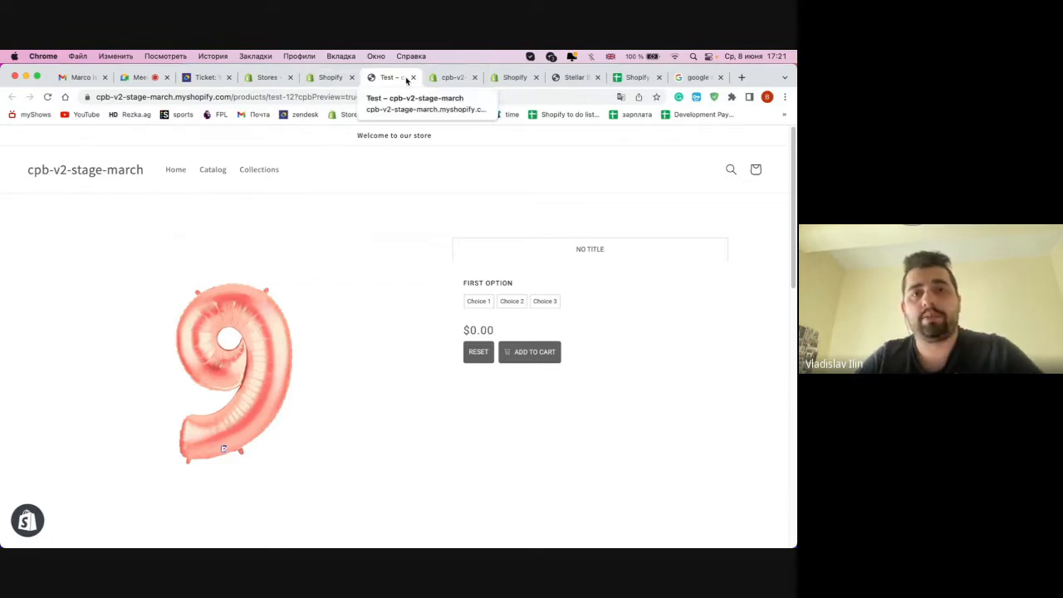
pyautogui.click(433, 79)
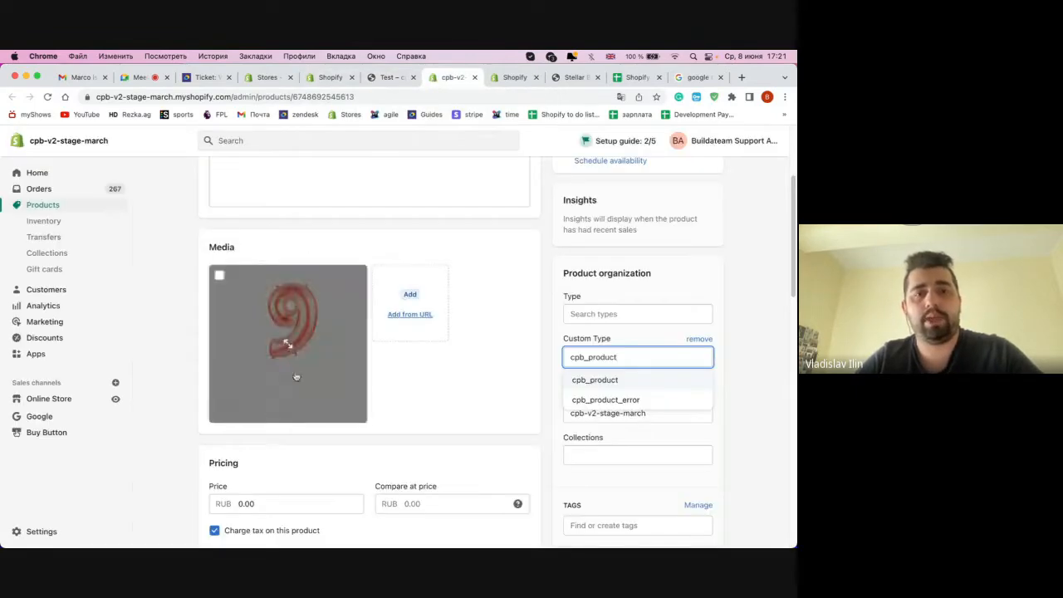
pyautogui.click(386, 78)
pyautogui.click(478, 302)
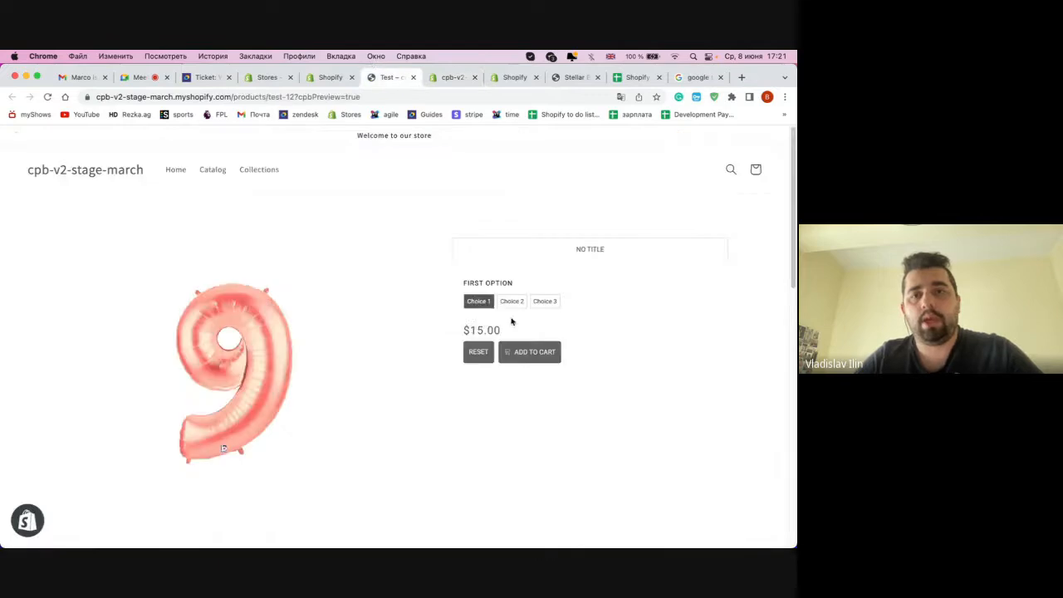
pyautogui.click(511, 302)
pyautogui.click(546, 303)
pyautogui.click(477, 301)
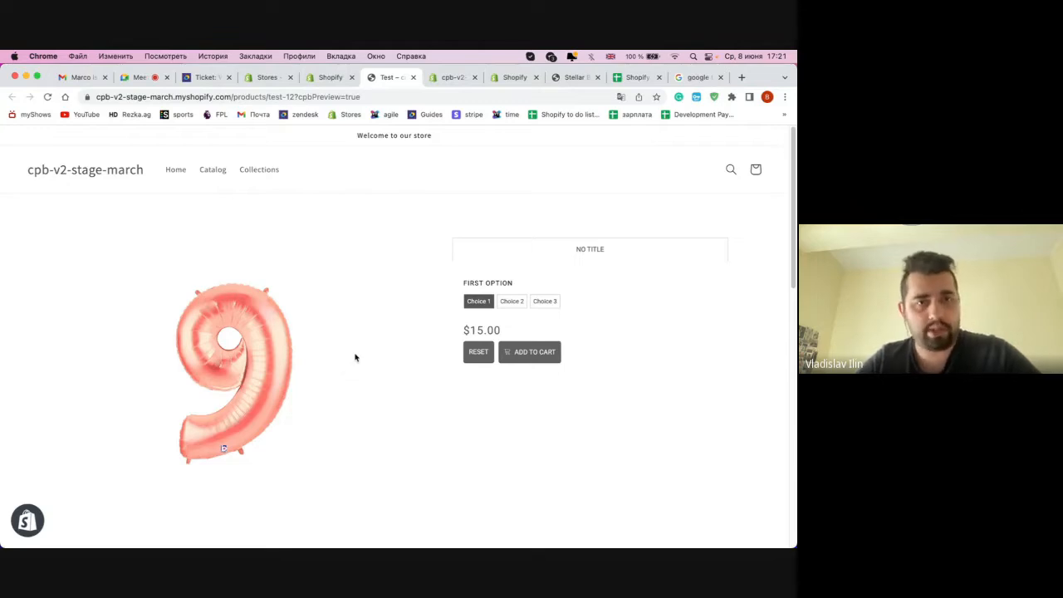
# - Open First Option for editing in the product builder and check Choice 1's price against the storefront preview
pyautogui.click(329, 77)
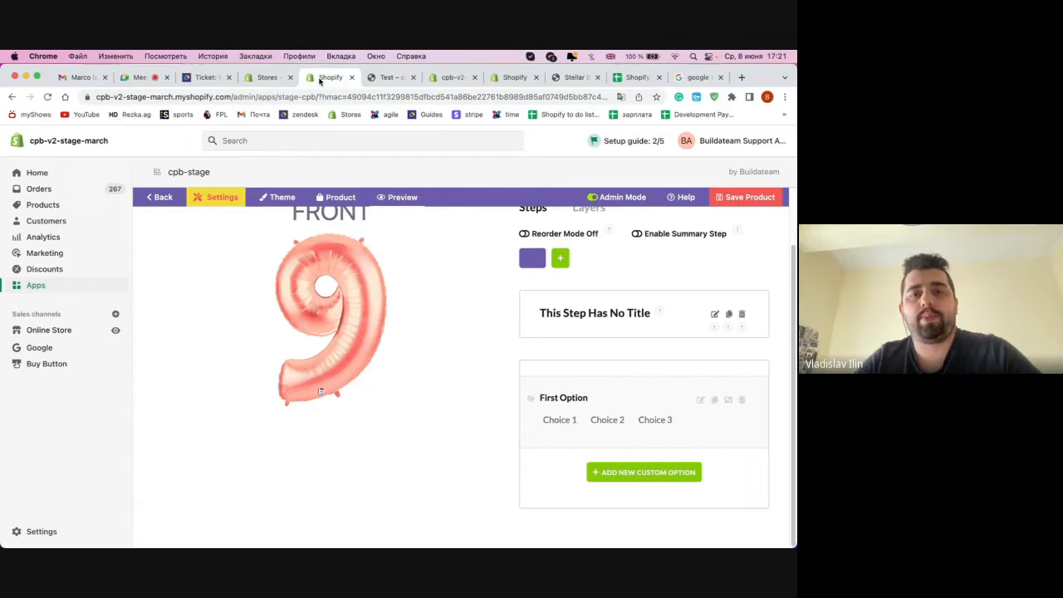
pyautogui.click(698, 399)
pyautogui.scroll(-4, 411, 373)
pyautogui.scroll(-5, 410, 373)
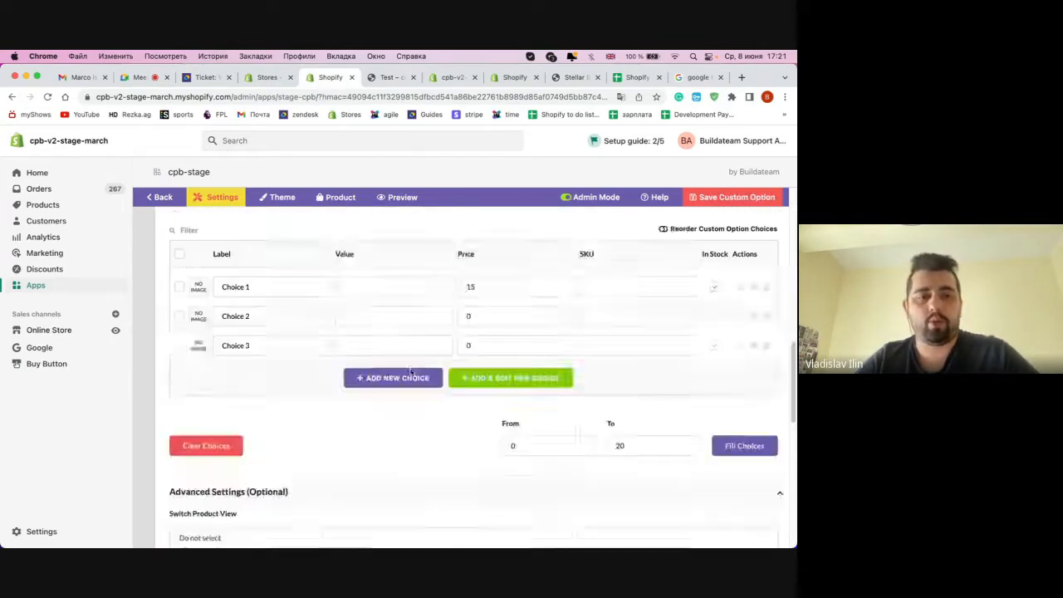
pyautogui.scroll(1, 251, 333)
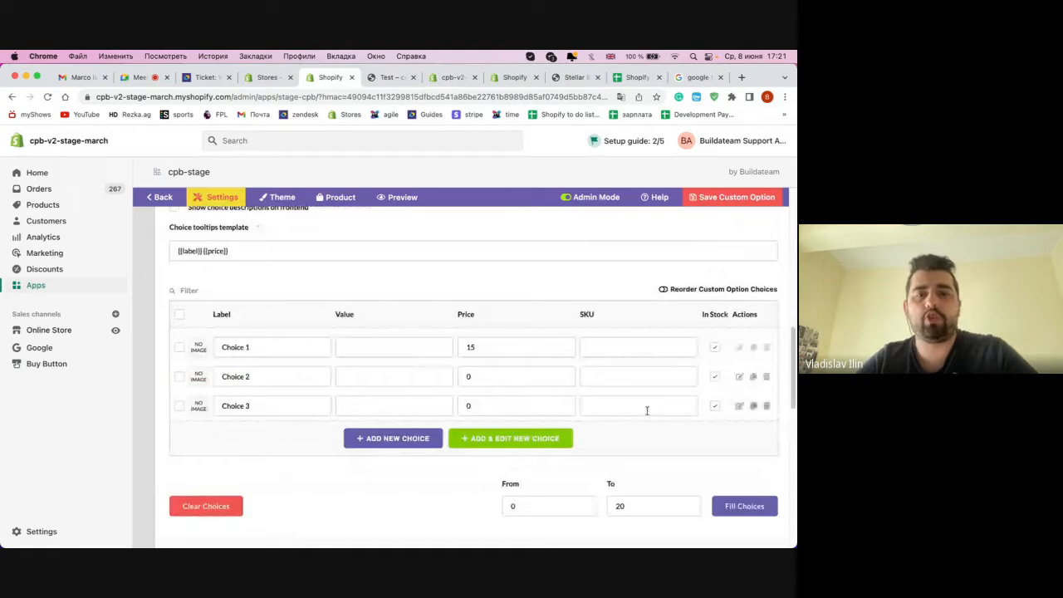
pyautogui.doubleClick(494, 345)
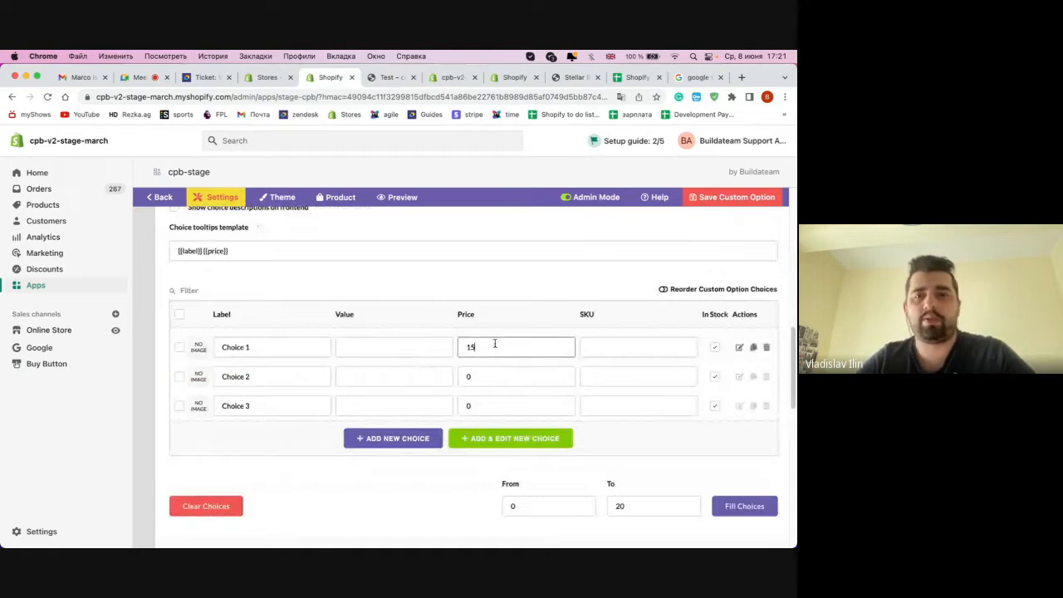
pyautogui.click(390, 79)
pyautogui.click(332, 79)
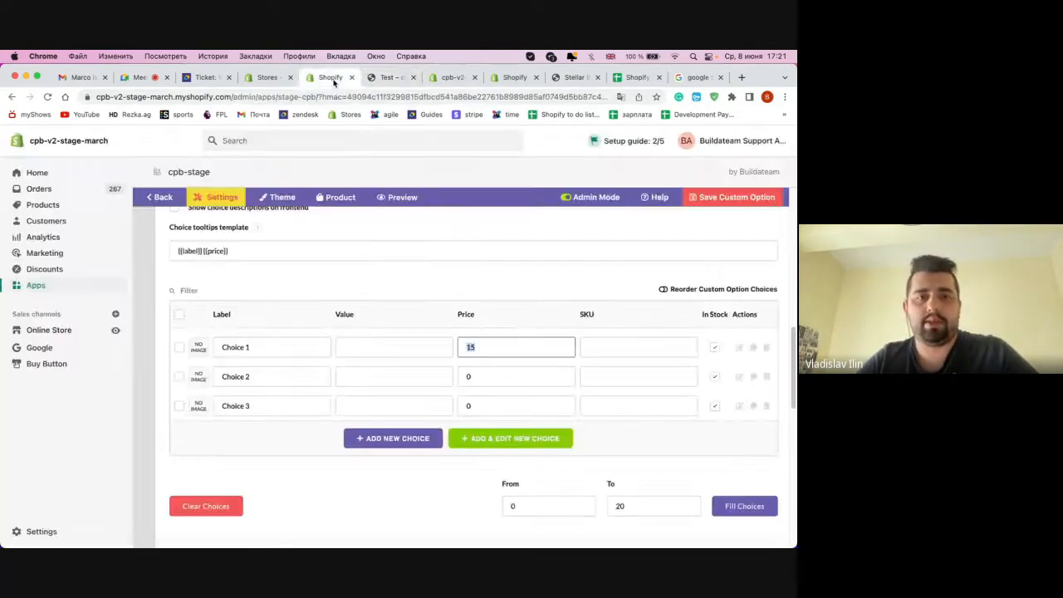
# - Upload 1 Foil Number - Silver 2.png from Finder as Choice 1's Front view image
pyautogui.click(205, 355)
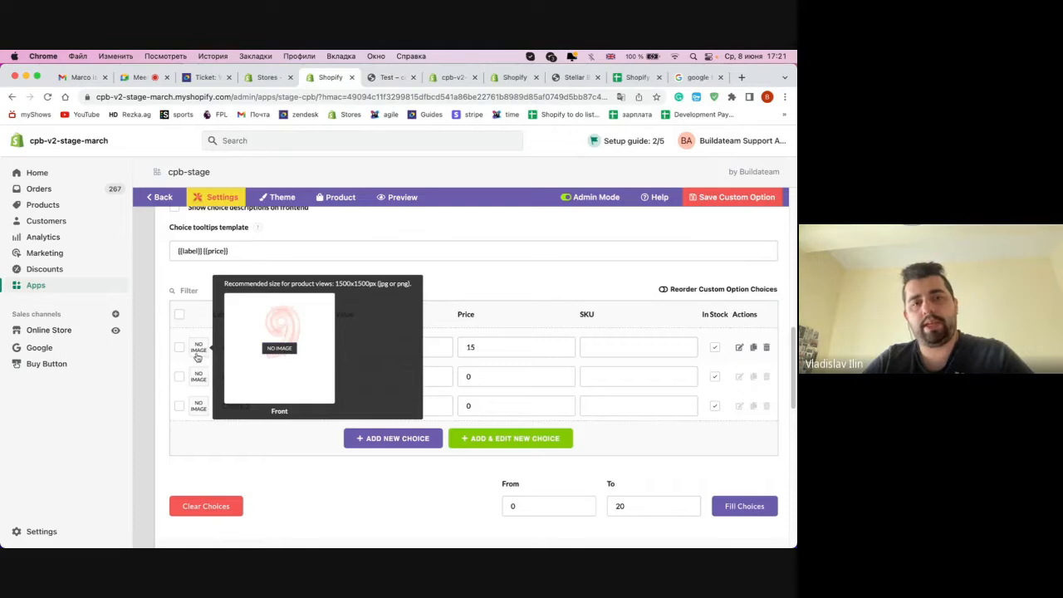
pyautogui.doubleClick(274, 411)
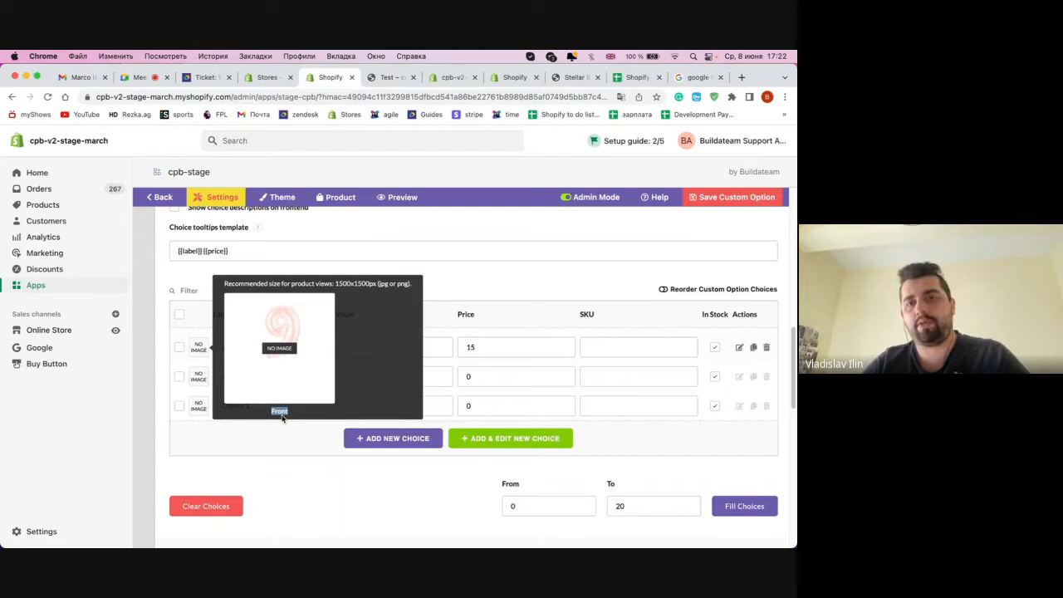
pyautogui.click(777, 172)
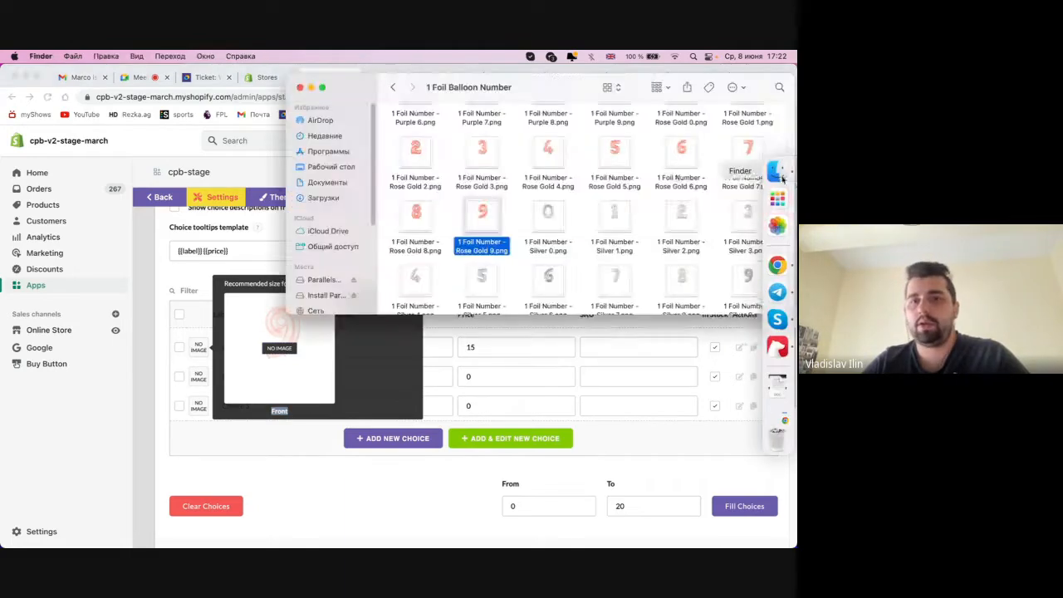
pyautogui.click(694, 223)
pyautogui.moveTo(696, 224); pyautogui.dragTo(279, 332)
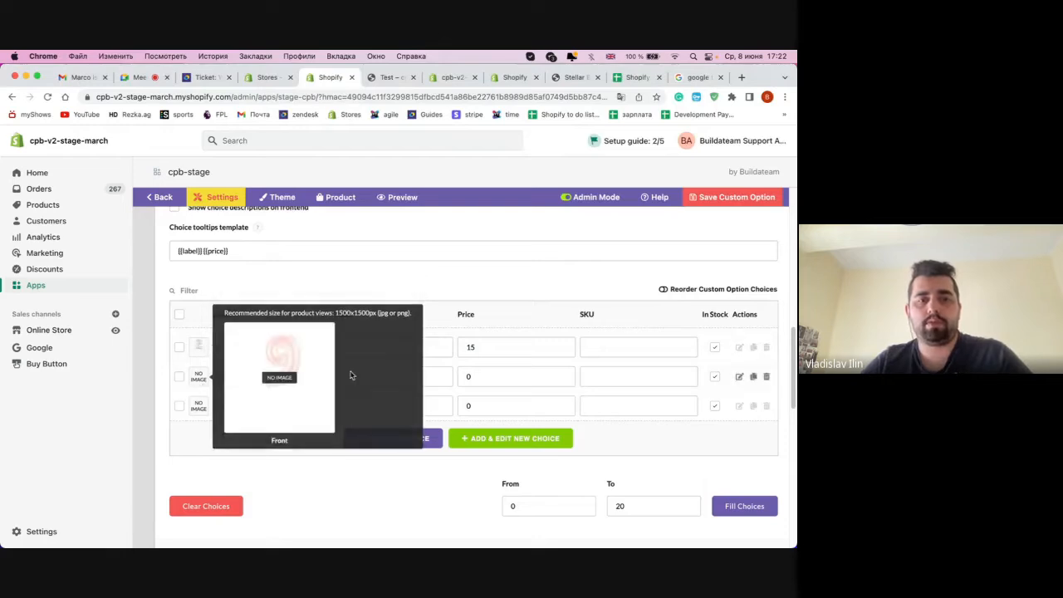
# - Upload 1 Foil Number - Silver 7.png as Choice 2's Front image and the teal number 8 balloon as Choice 3's
pyautogui.press('super+Tab')
pyautogui.moveTo(612, 282); pyautogui.dragTo(282, 366)
pyautogui.press('super+Tab')
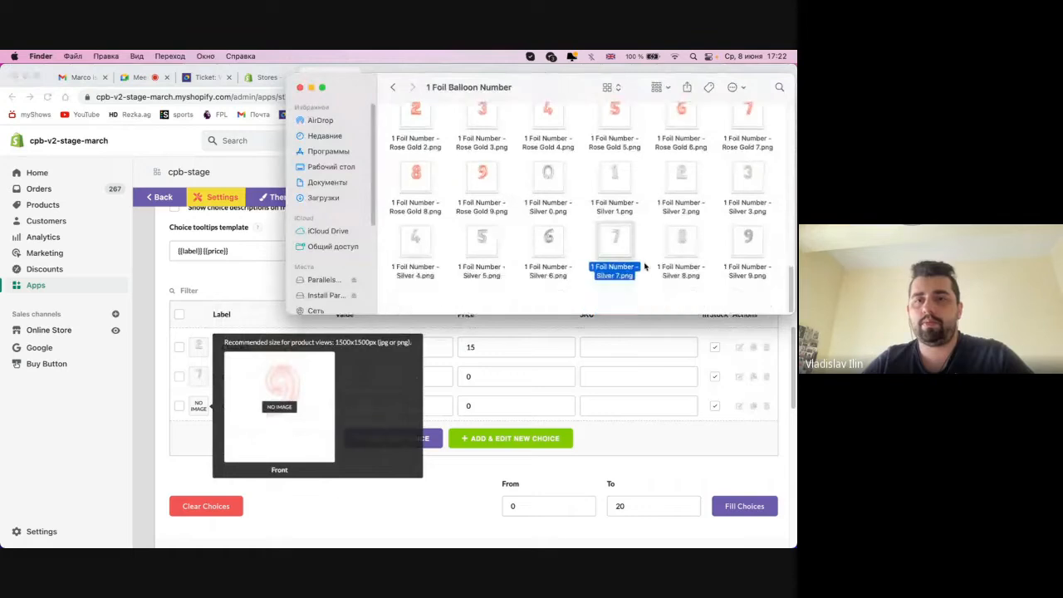
pyautogui.scroll(5, 647, 266)
pyautogui.moveTo(550, 187); pyautogui.dragTo(268, 406)
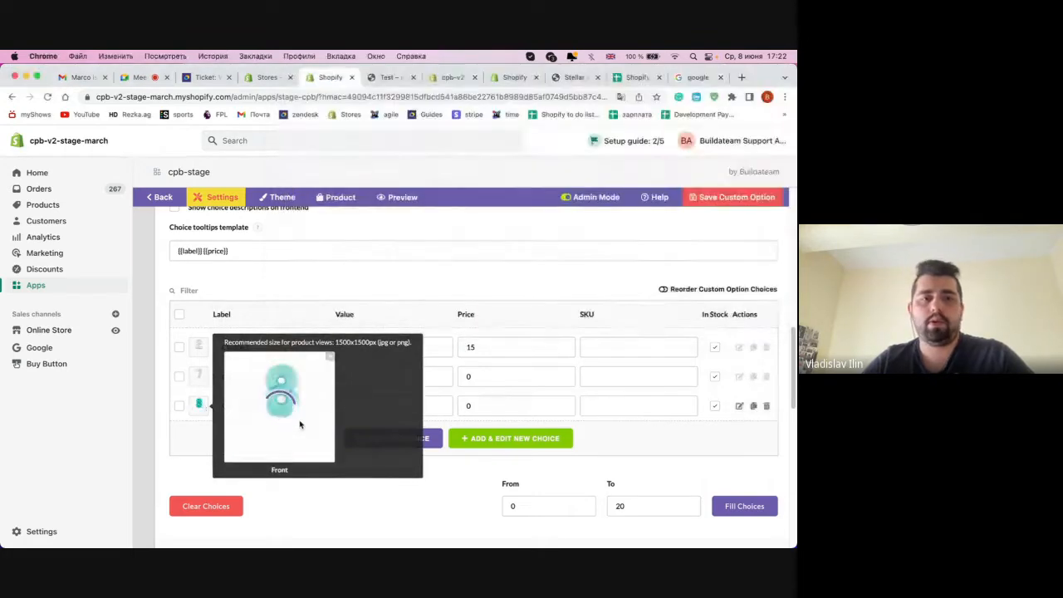
# - Save First Option with its choice images, save the product, and open an updated storefront preview
pyautogui.click(736, 200)
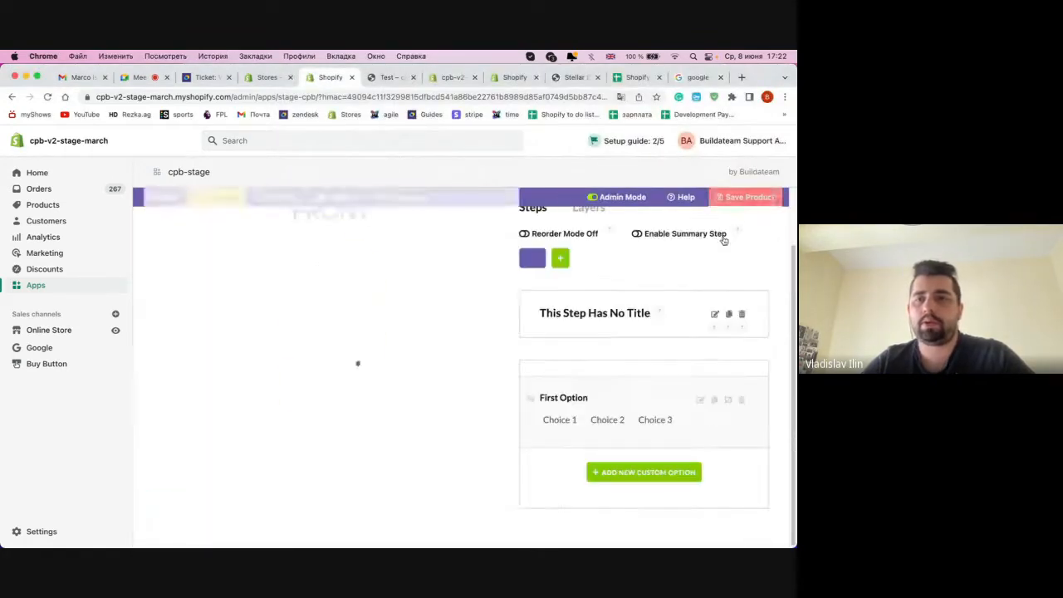
pyautogui.click(741, 199)
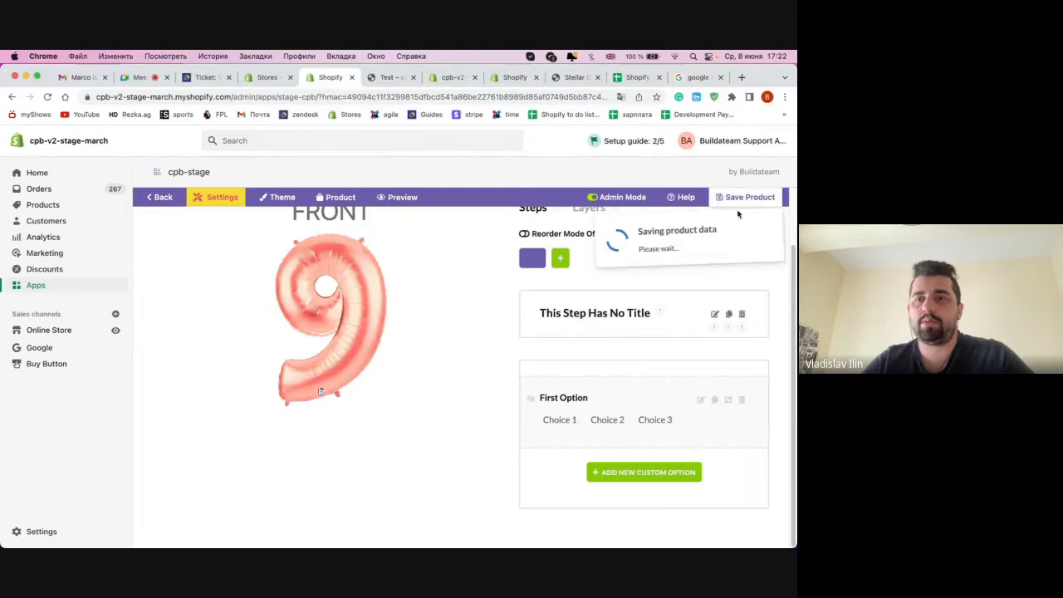
pyautogui.click(403, 199)
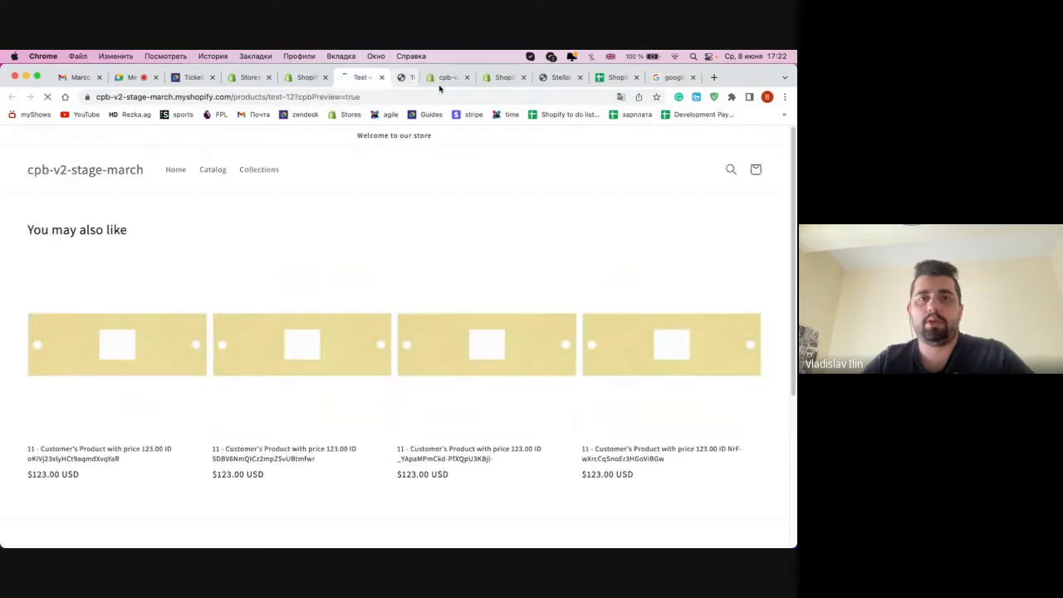
pyautogui.click(438, 77)
# - Switch between Choice 1, Choice 2 and Choice 3 in the storefront preview to compare their images
pyautogui.click(478, 301)
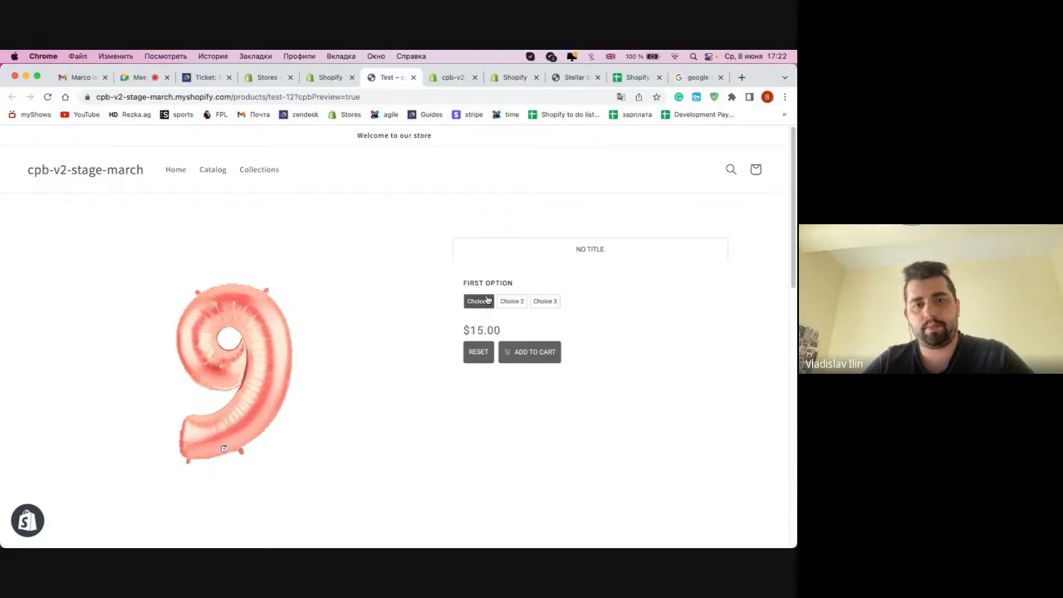
pyautogui.click(511, 302)
pyautogui.click(546, 302)
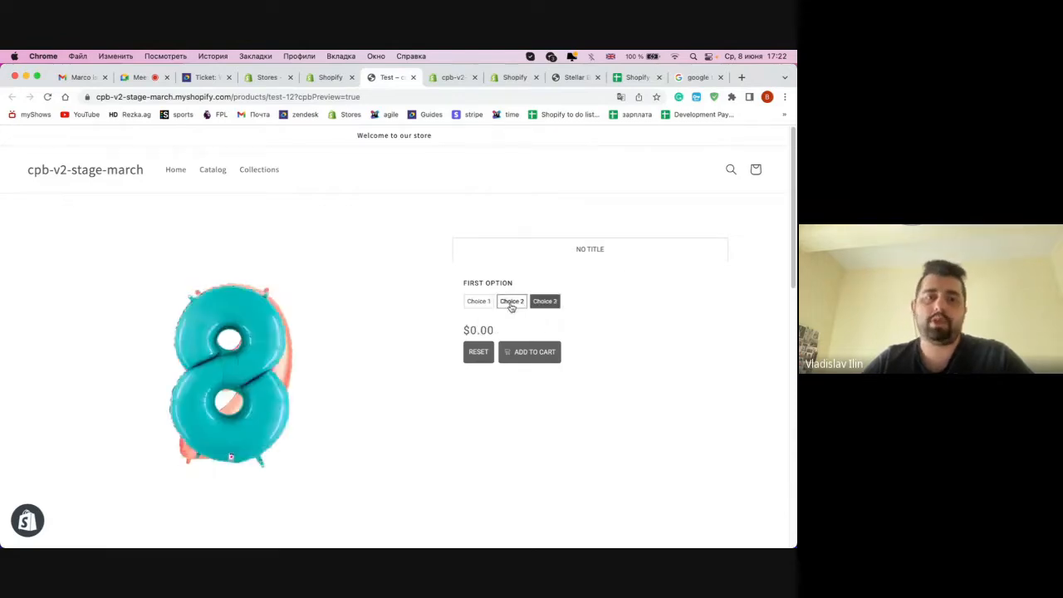
pyautogui.click(478, 301)
pyautogui.click(510, 302)
pyautogui.click(543, 302)
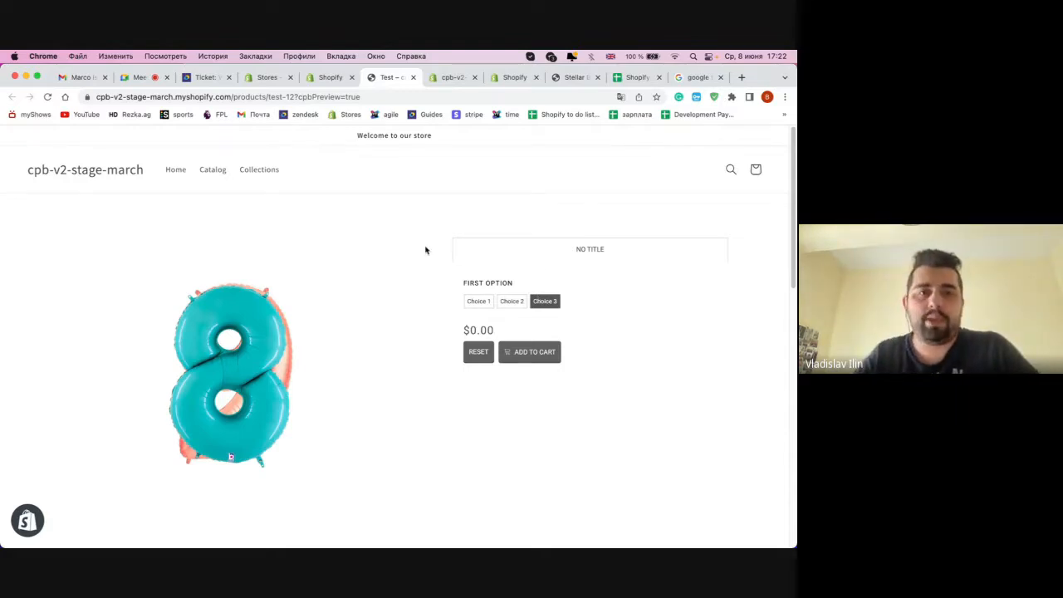
# - Return to the product builder, view the layers list, and select Choice 1 in First Option to examine its image over the base
pyautogui.hotkey('ctrl', 'shift', 'Tab')
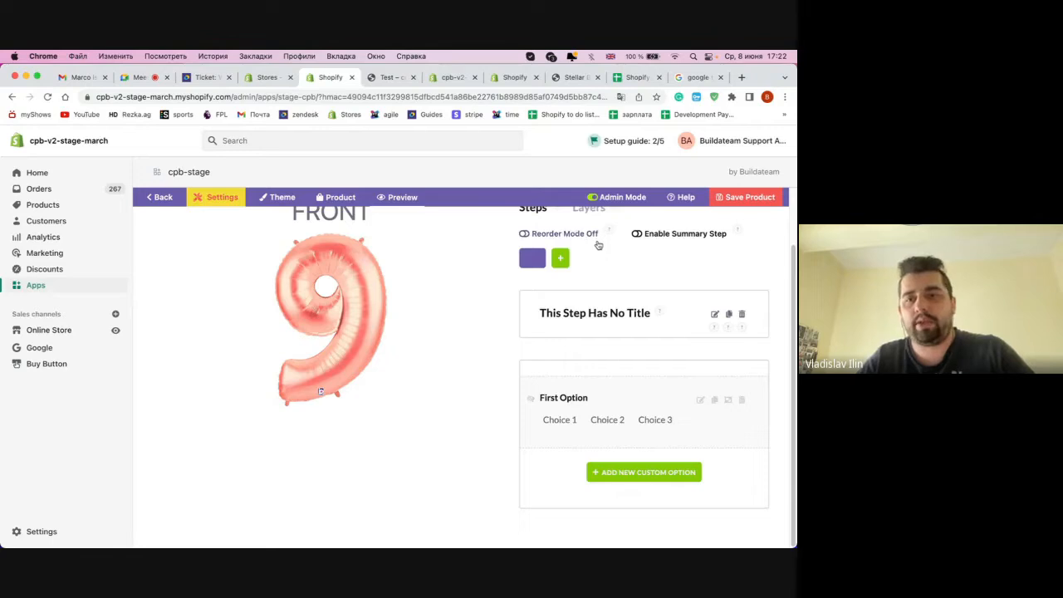
pyautogui.click(590, 275)
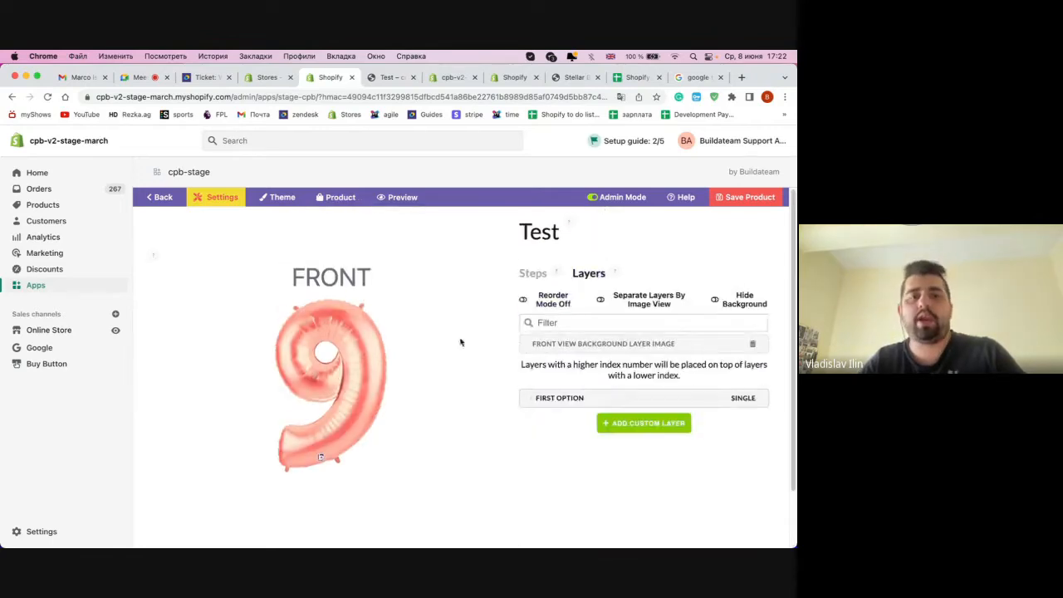
pyautogui.click(536, 273)
pyautogui.scroll(-2, 589, 406)
pyautogui.click(558, 420)
pyautogui.scroll(1, 490, 458)
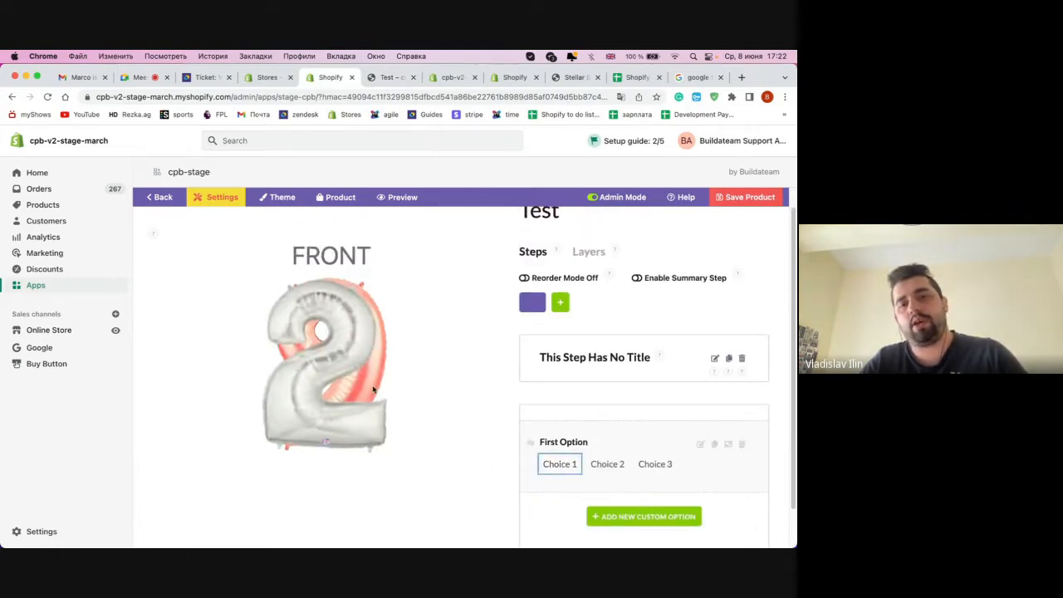
# - Delete the front view background layer image from the product's layers
pyautogui.click(589, 252)
pyautogui.moveTo(531, 324); pyautogui.dragTo(680, 324)
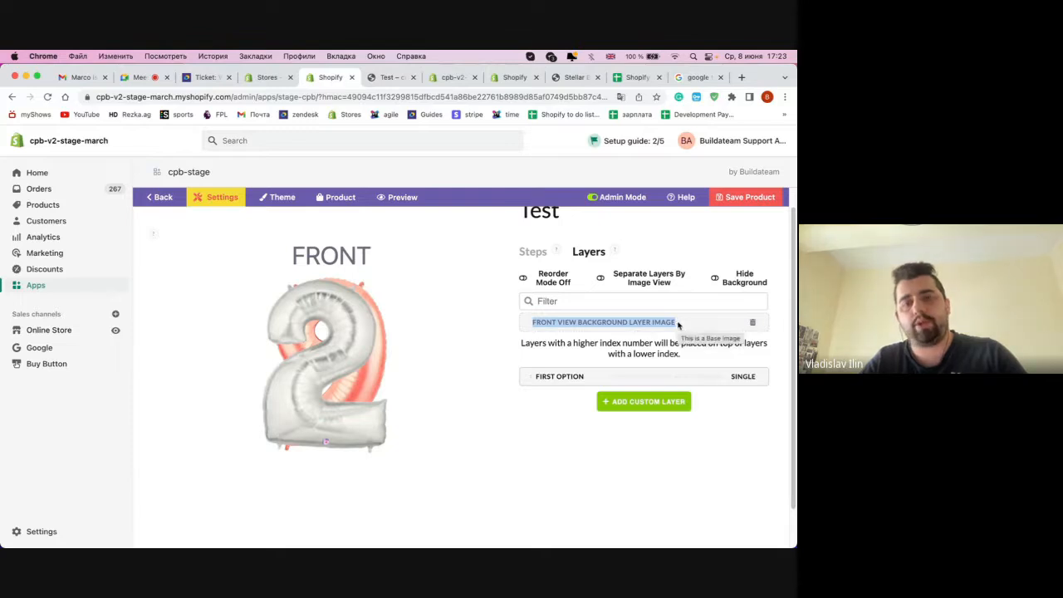
pyautogui.moveTo(586, 378); pyautogui.dragTo(527, 377)
pyautogui.click(570, 372)
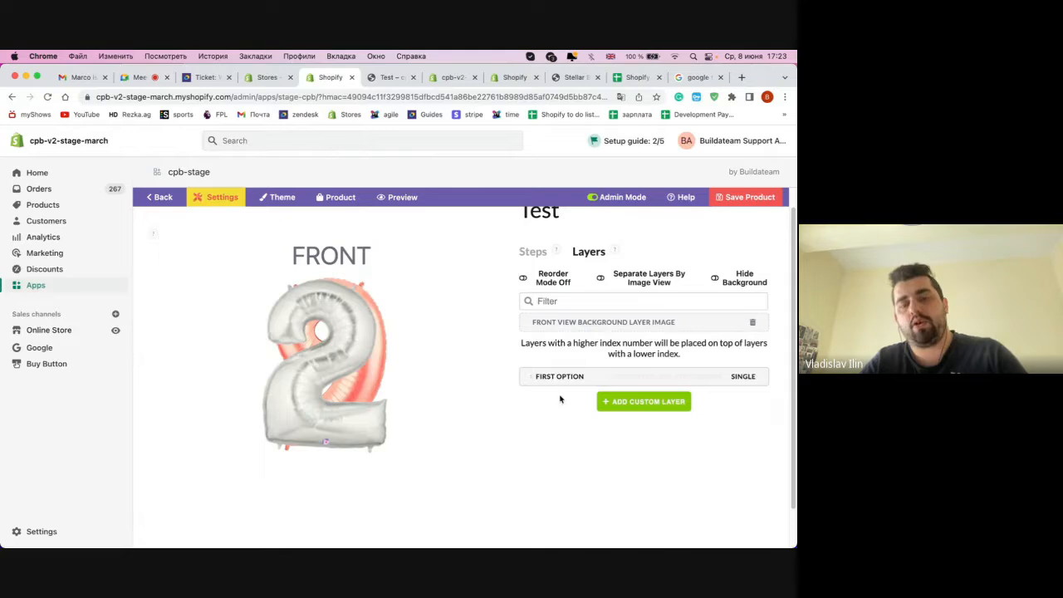
pyautogui.click(752, 322)
pyautogui.click(415, 429)
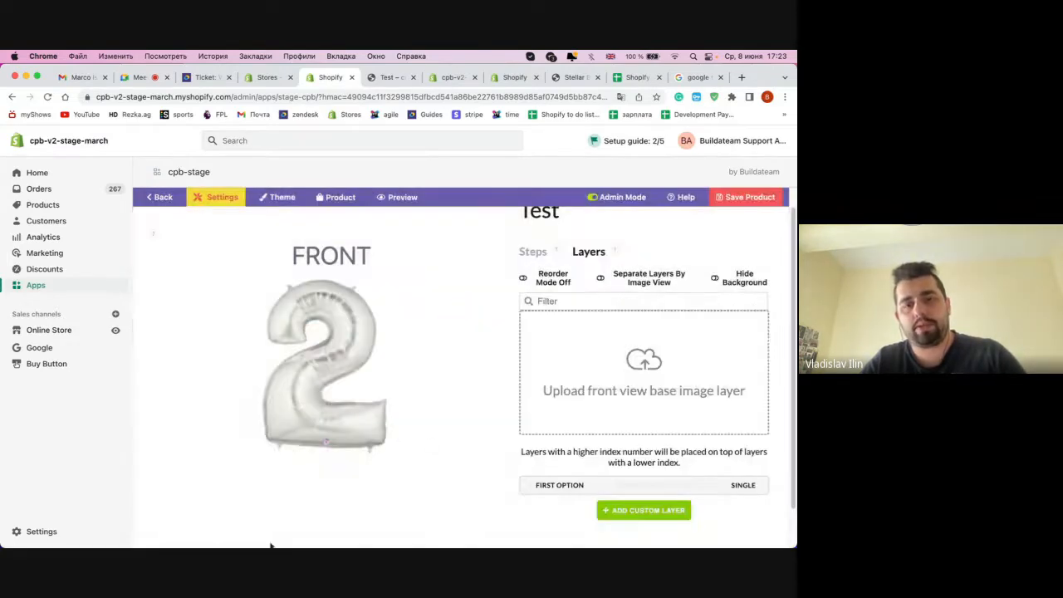
# - Add a custom layer below First Option in the layers list and open its settings
pyautogui.scroll(-1, 406, 368)
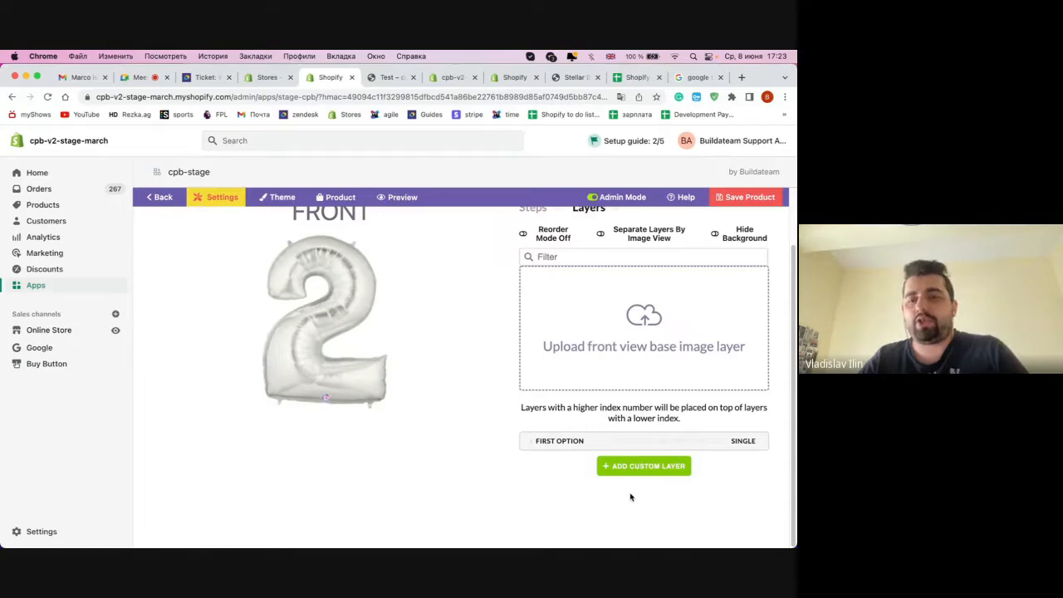
pyautogui.click(669, 469)
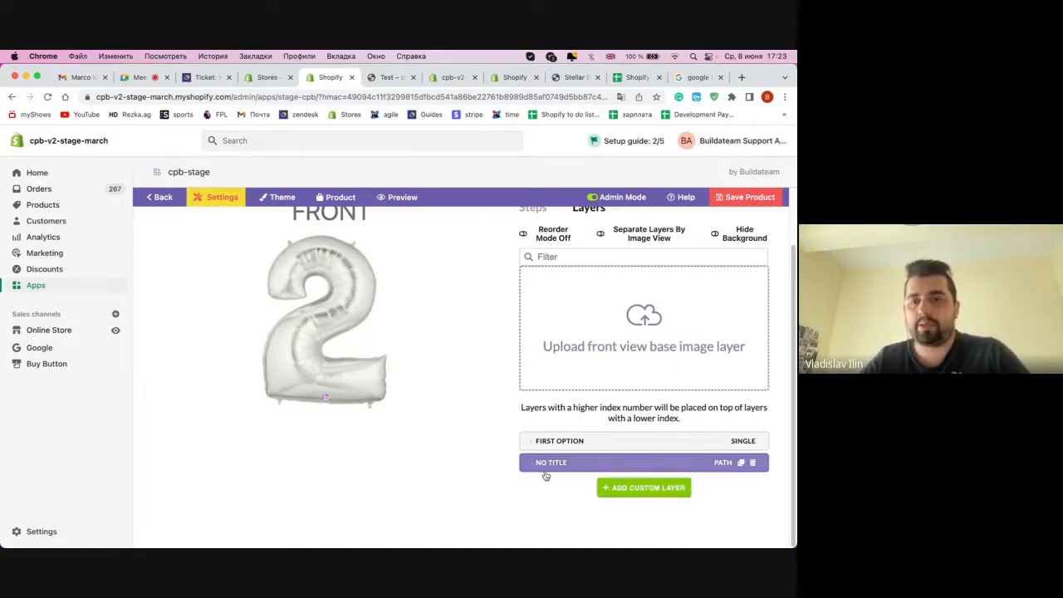
pyautogui.click(624, 470)
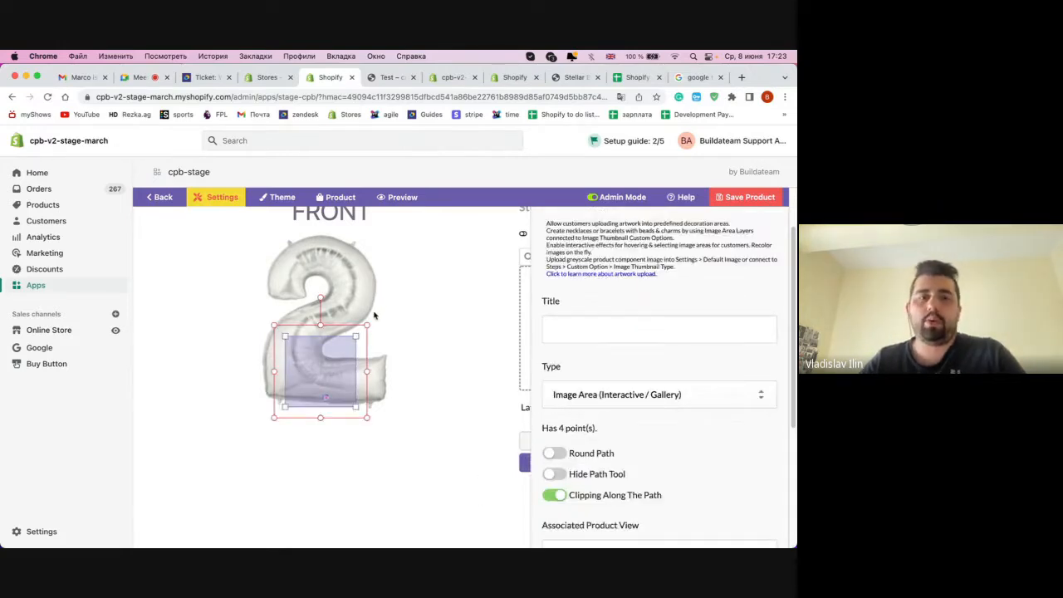
# - Enlarge the custom layer's image area over the balloon and title the layer Test 01
pyautogui.moveTo(368, 325); pyautogui.dragTo(390, 301)
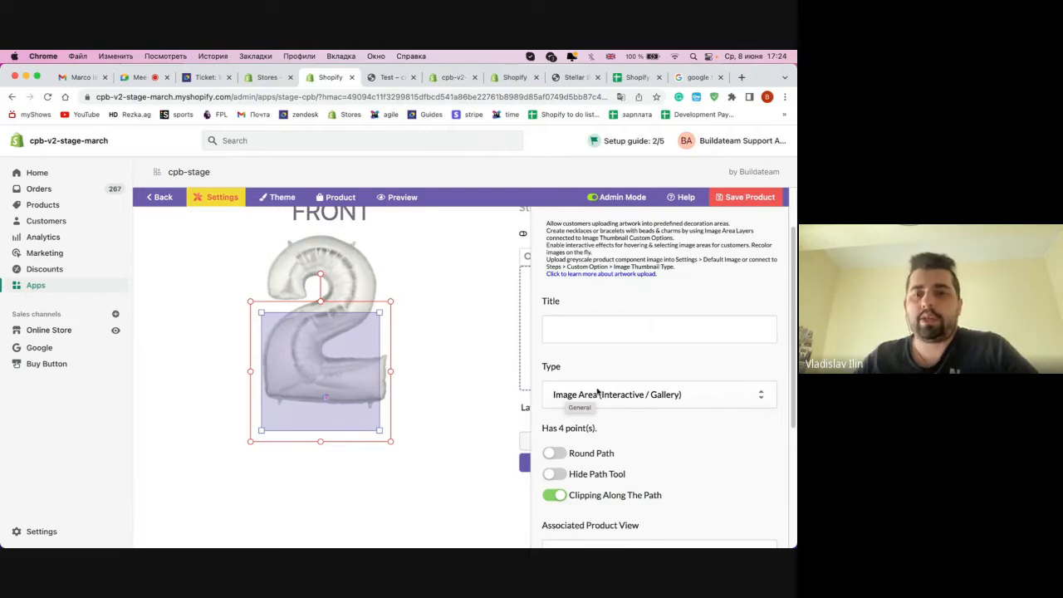
pyautogui.click(609, 325)
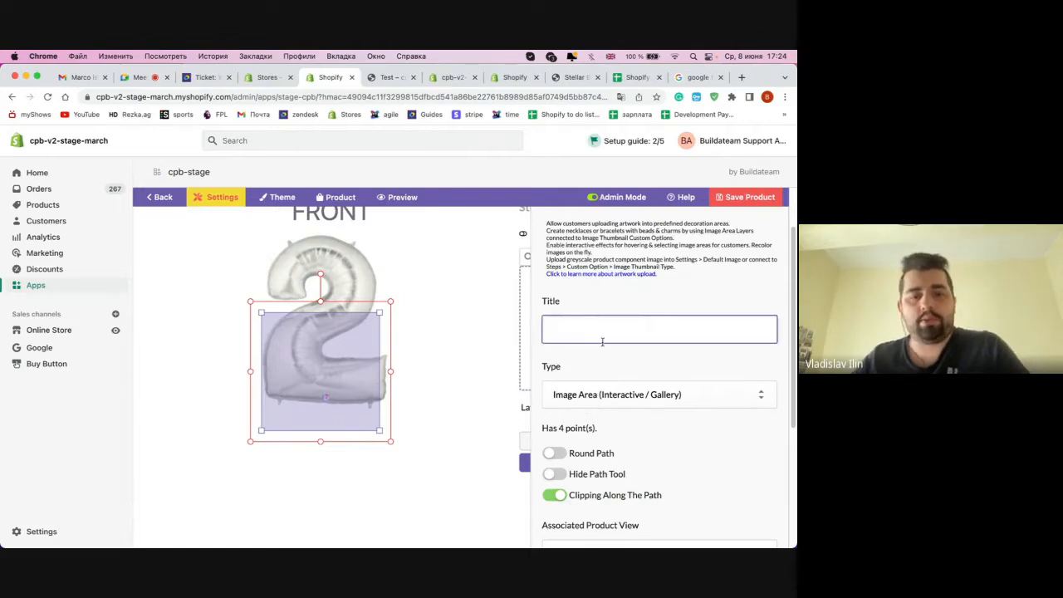
pyautogui.write('Test 01')
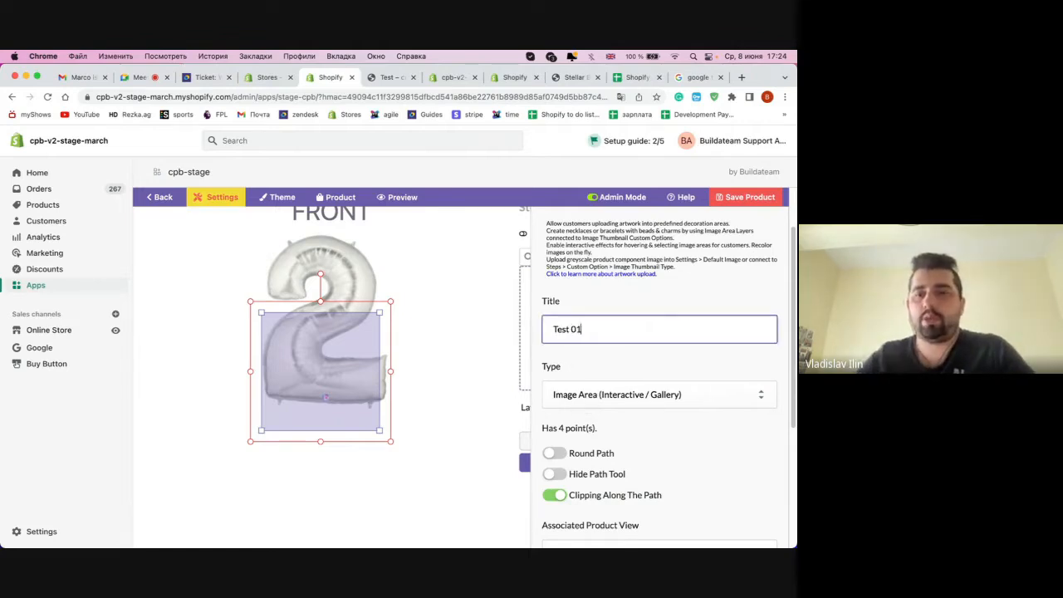
# - Set the Test 01 layer's type to Simple Text (Fast Render) and apply the layer
pyautogui.scroll(-1, 614, 353)
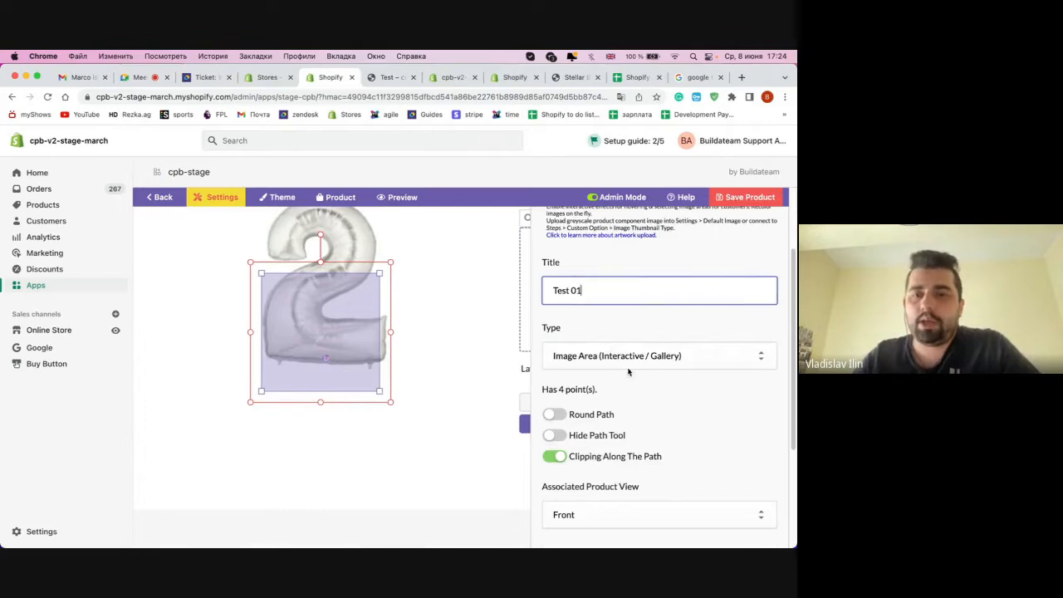
pyautogui.click(640, 364)
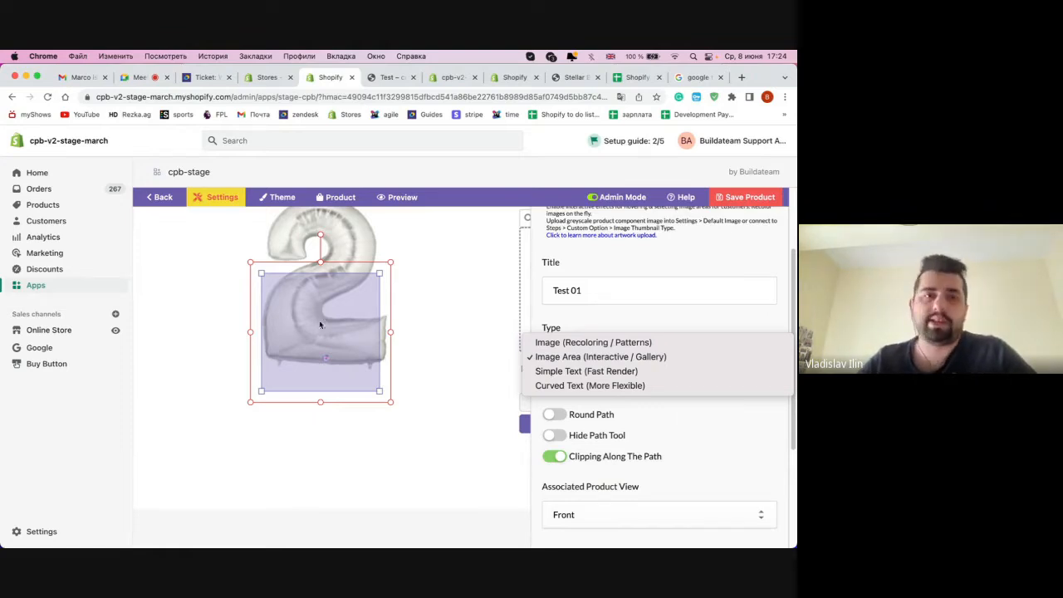
pyautogui.click(583, 374)
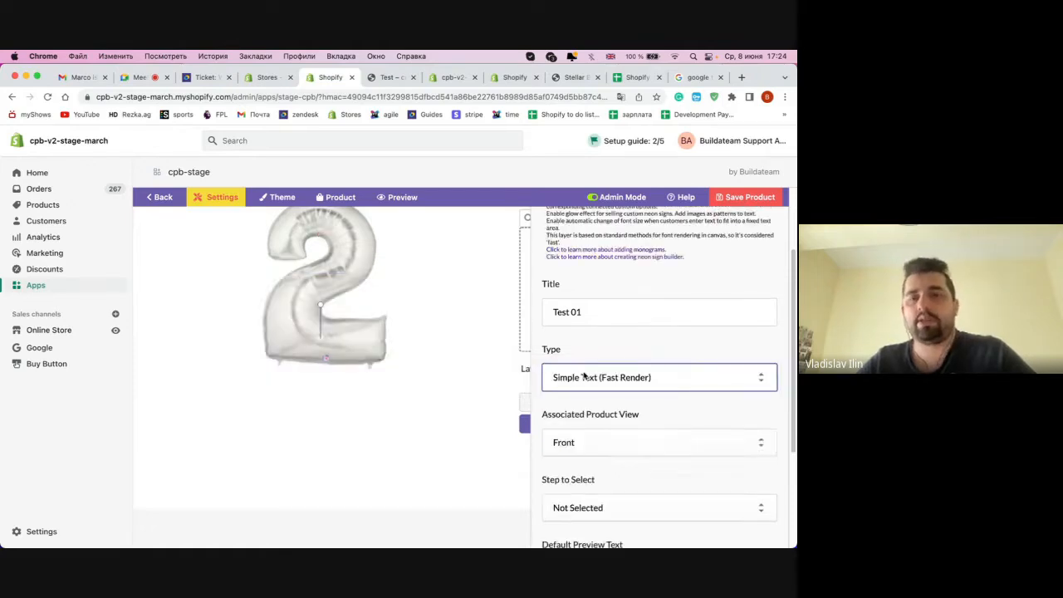
pyautogui.scroll(-2, 615, 369)
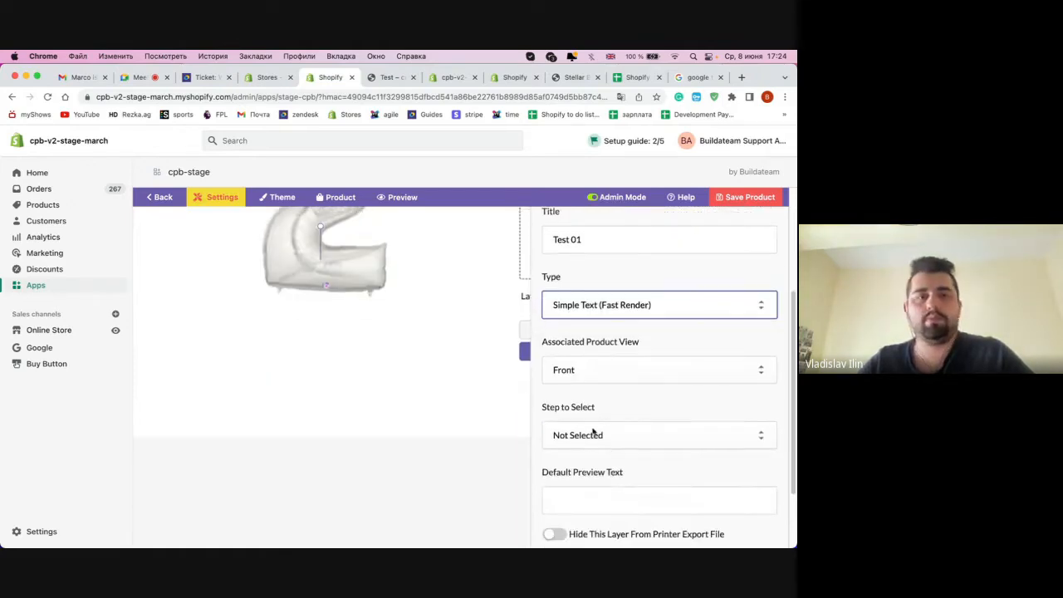
pyautogui.scroll(3, 628, 287)
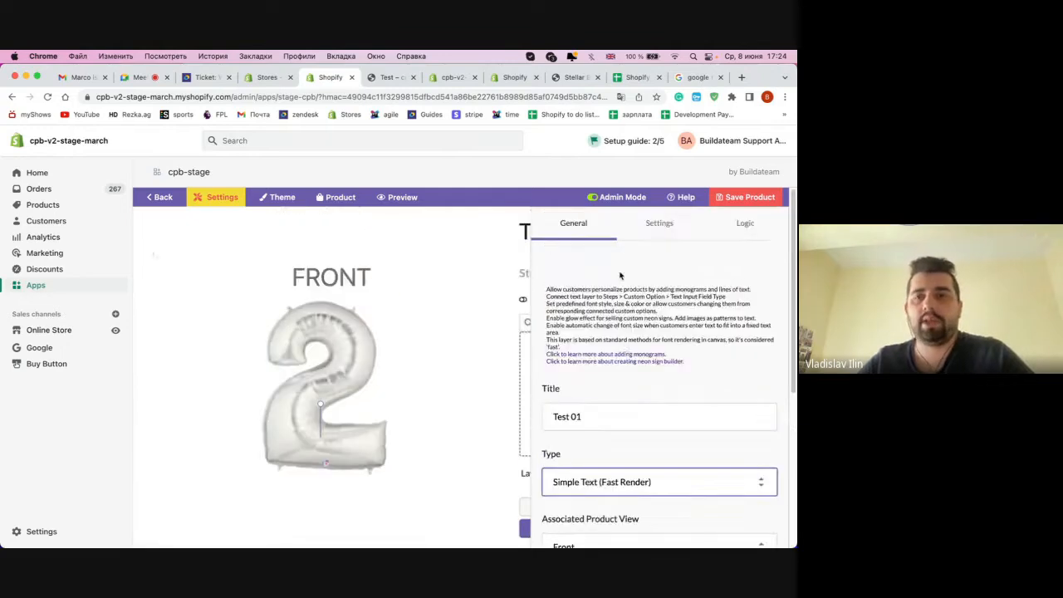
pyautogui.click(656, 224)
pyautogui.click(613, 301)
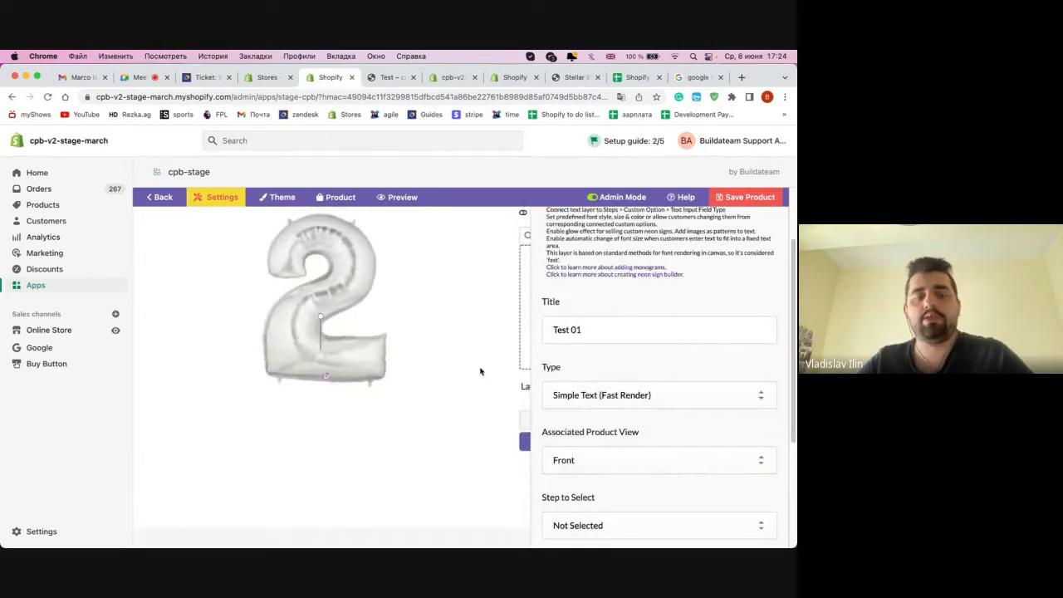
pyautogui.click(604, 396)
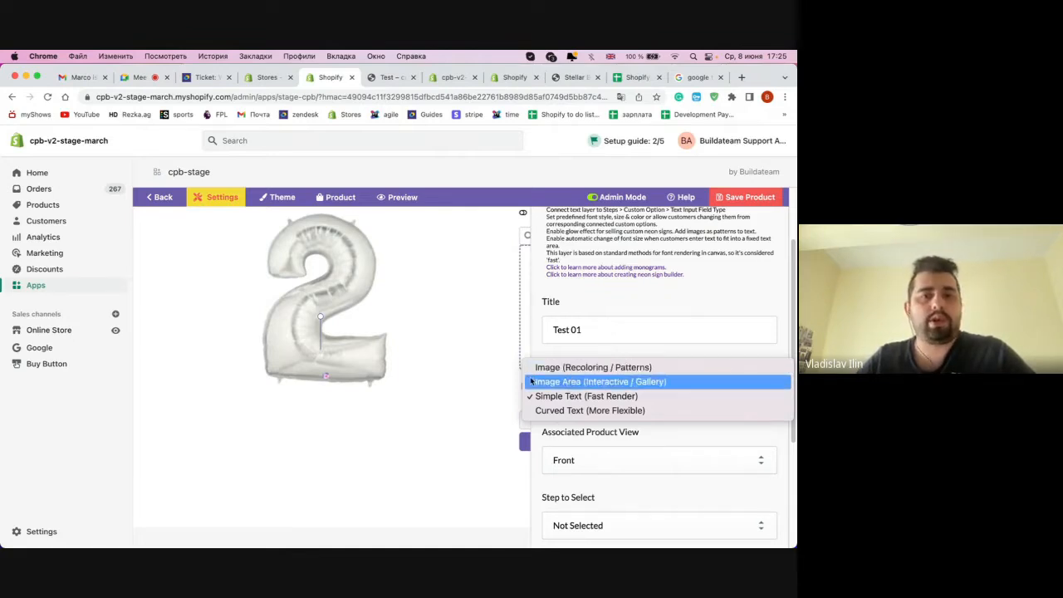
pyautogui.click(665, 341)
pyautogui.scroll(-3, 673, 425)
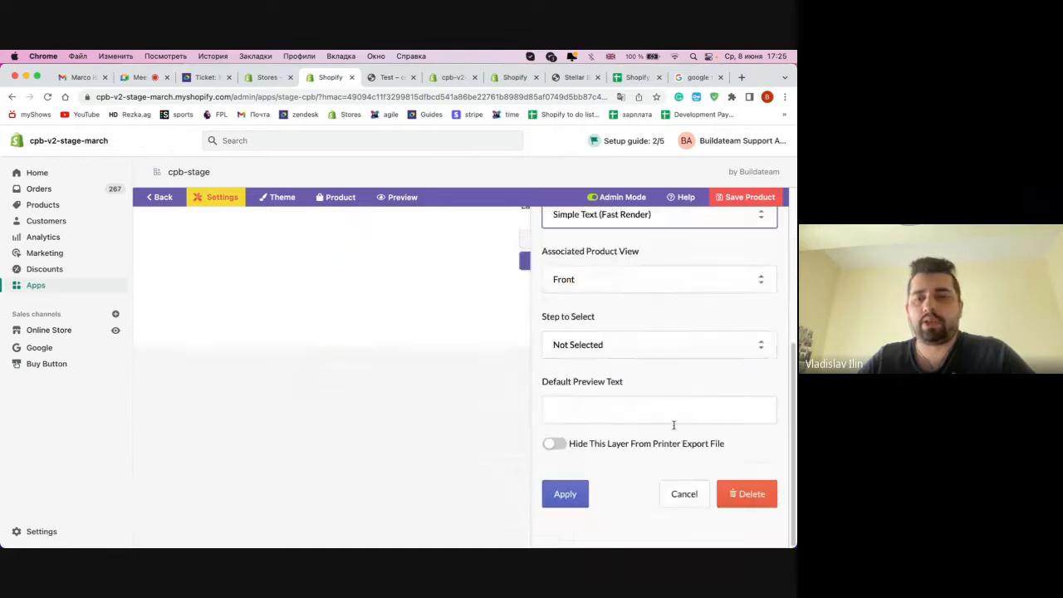
pyautogui.click(577, 498)
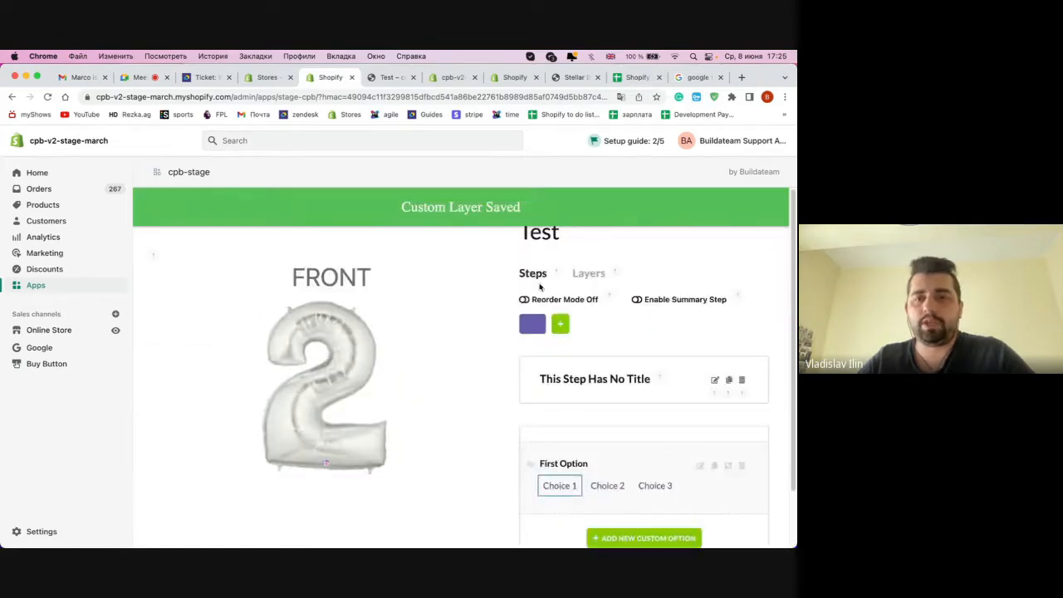
# - Add a new custom option titled Choose color and display its choices as Color Thumbnails
pyautogui.scroll(-1, 581, 373)
pyautogui.click(631, 477)
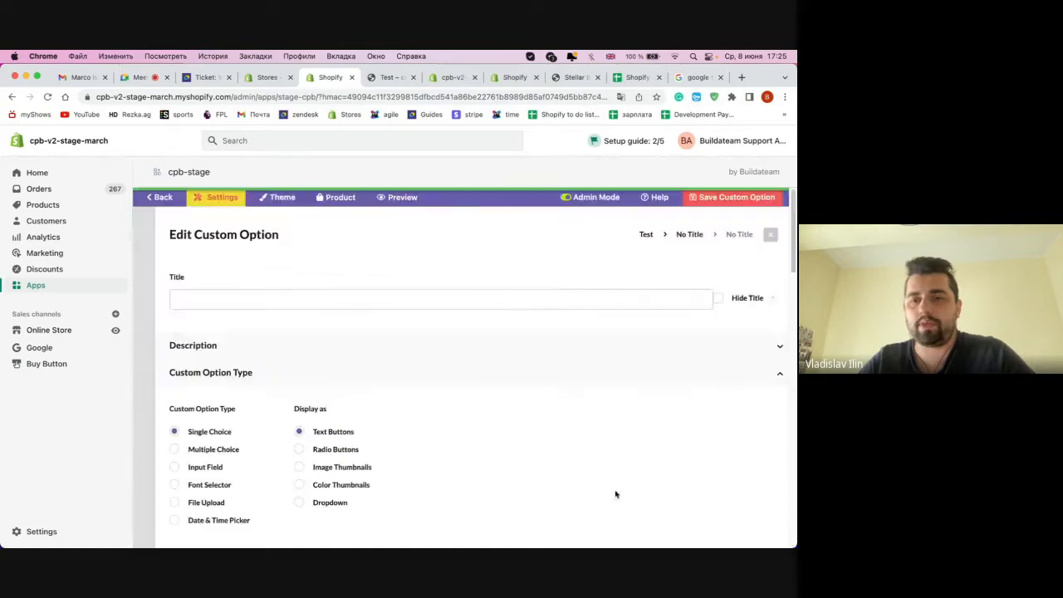
pyautogui.click(218, 298)
pyautogui.write('C')
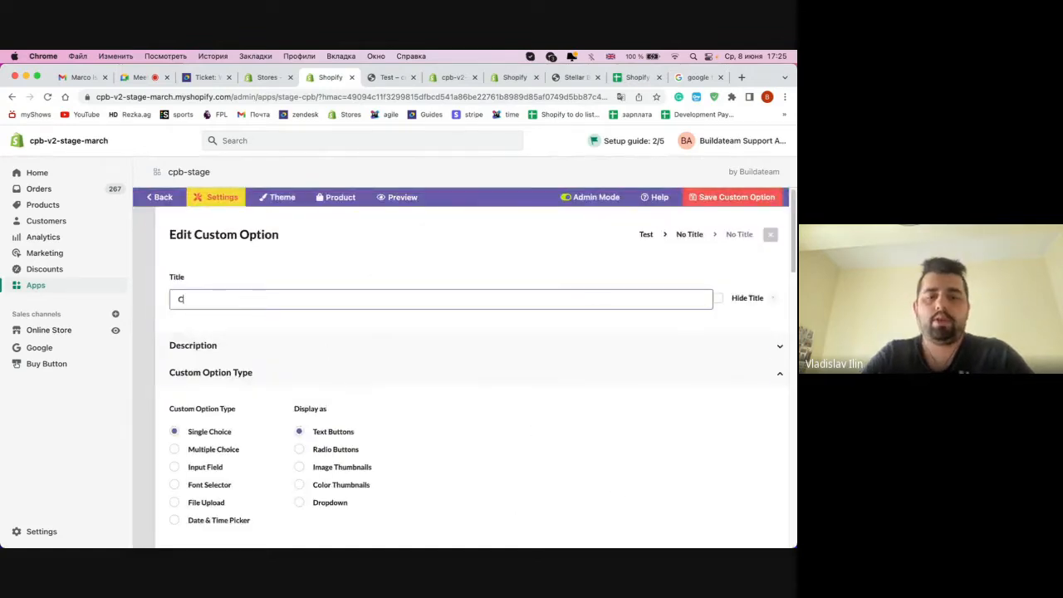
pyautogui.write('hoose color')
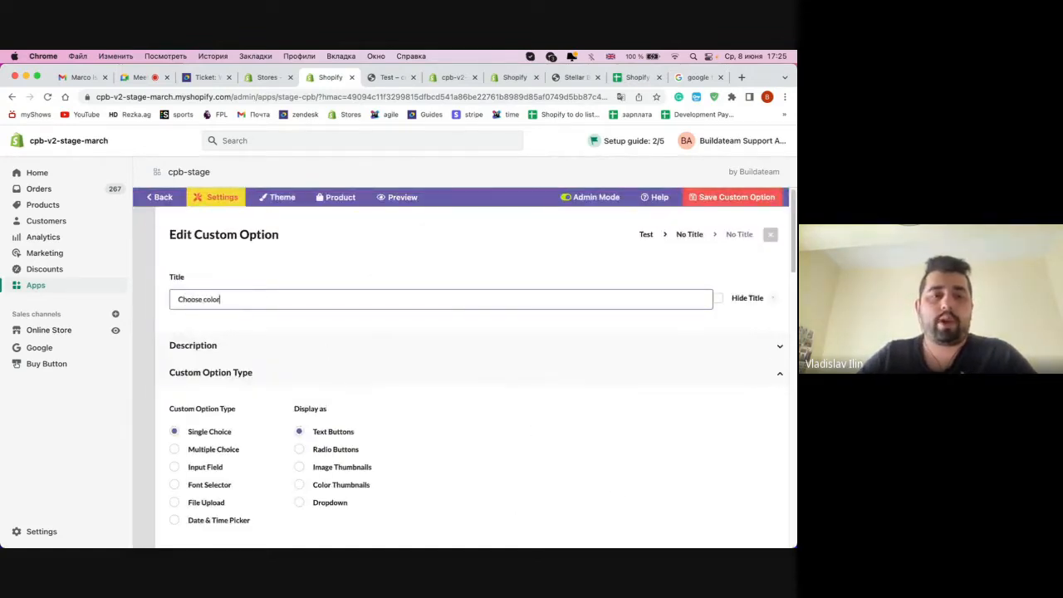
pyautogui.scroll(-5, 353, 338)
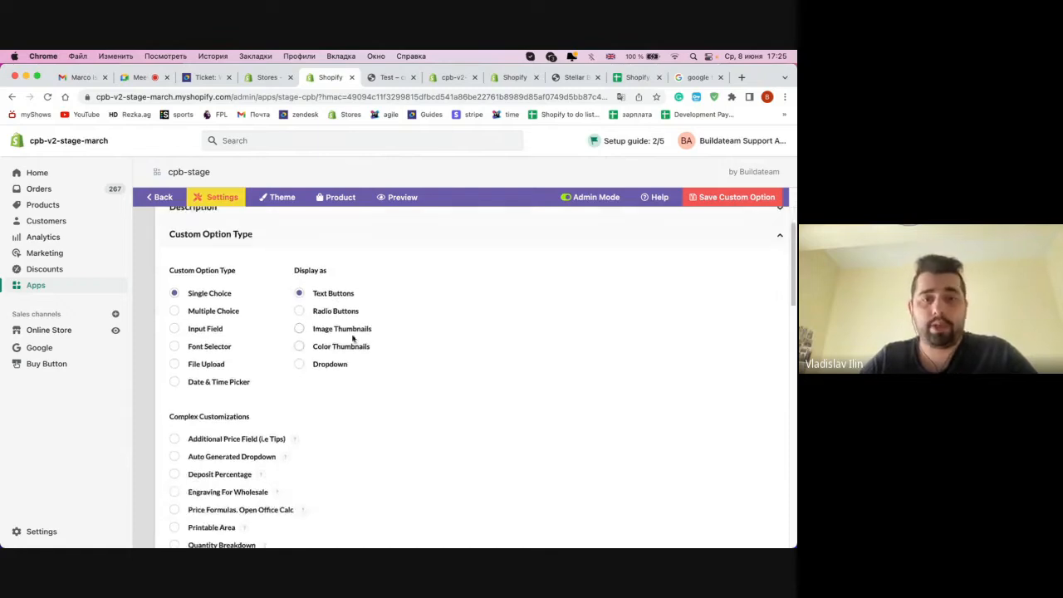
pyautogui.click(332, 349)
pyautogui.scroll(-5, 363, 360)
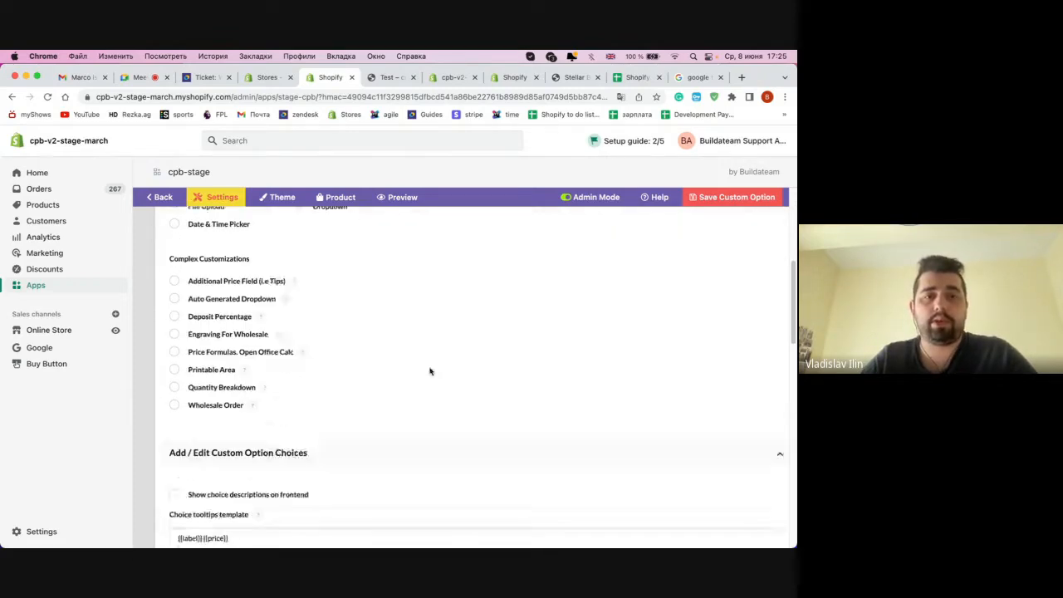
pyautogui.scroll(3, 430, 371)
# - Try several swatches and shades for Choice 1, settling on purple with hex value 8A36A1
pyautogui.scroll(-5, 416, 338)
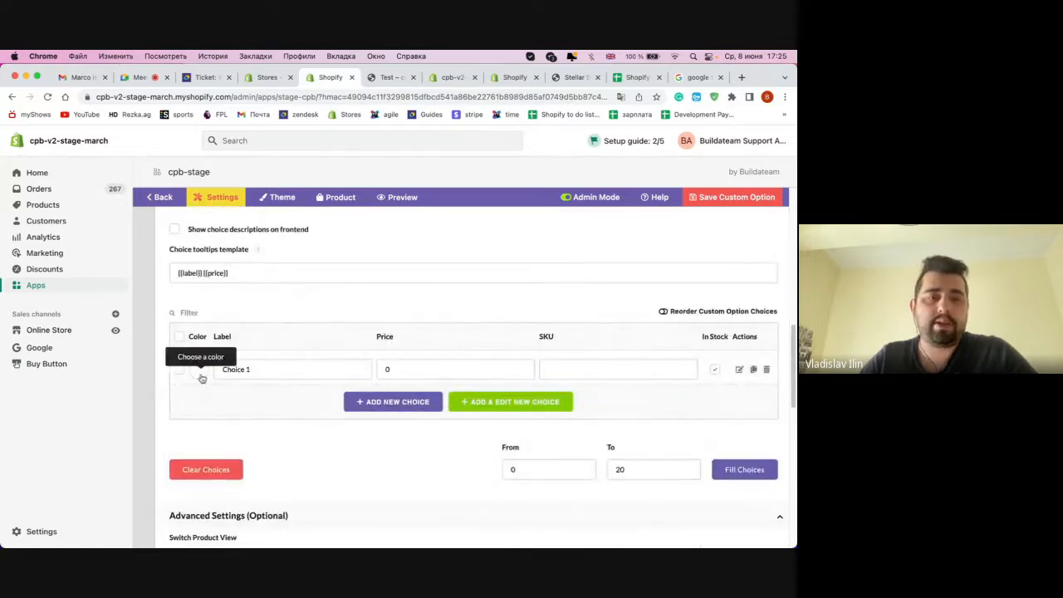
pyautogui.click(199, 372)
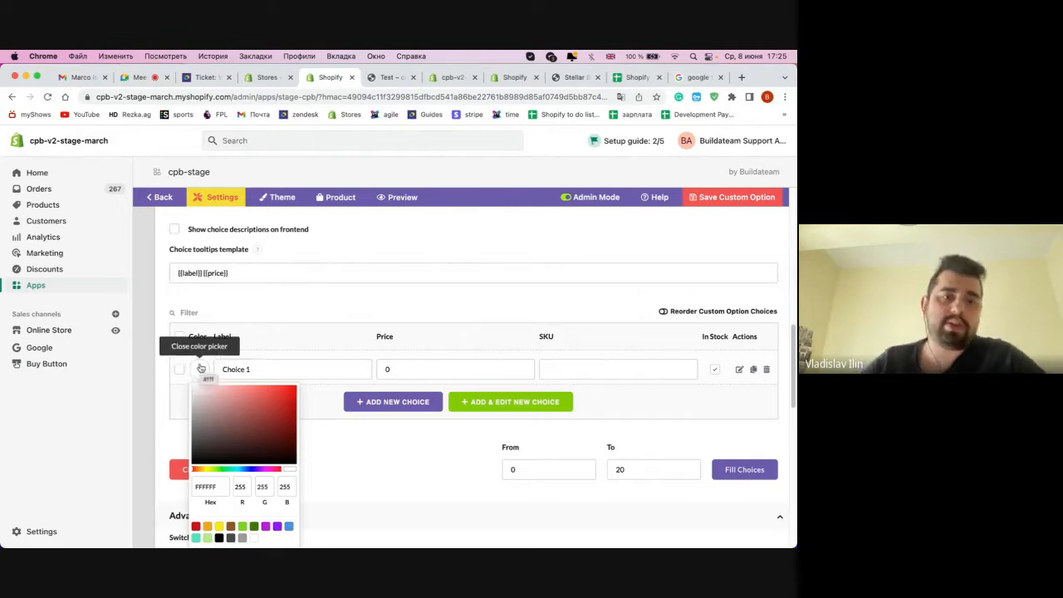
pyautogui.scroll(-1, 207, 399)
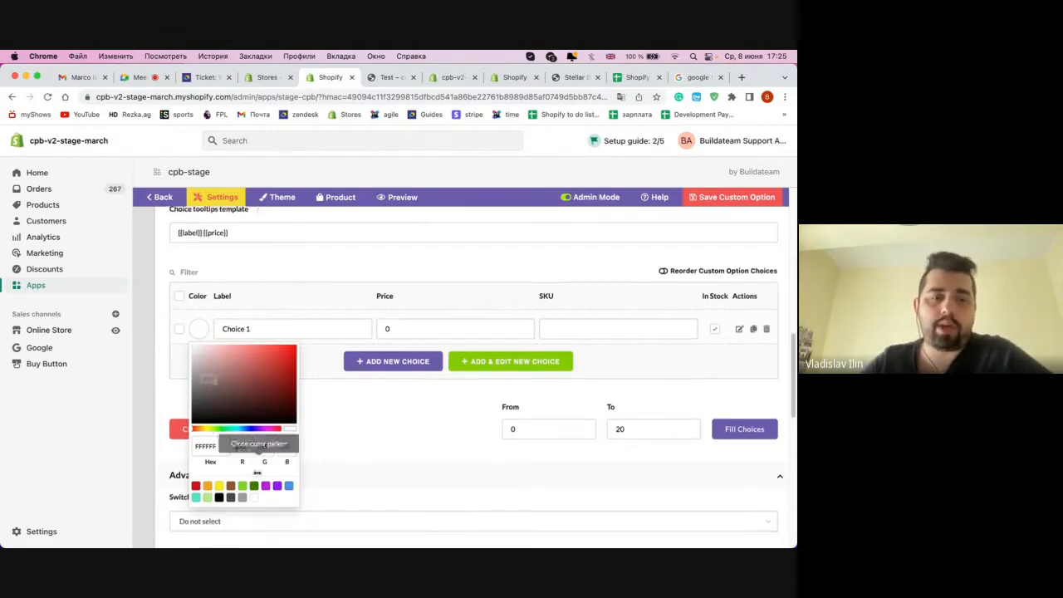
pyautogui.click(219, 487)
pyautogui.click(230, 485)
pyautogui.click(266, 486)
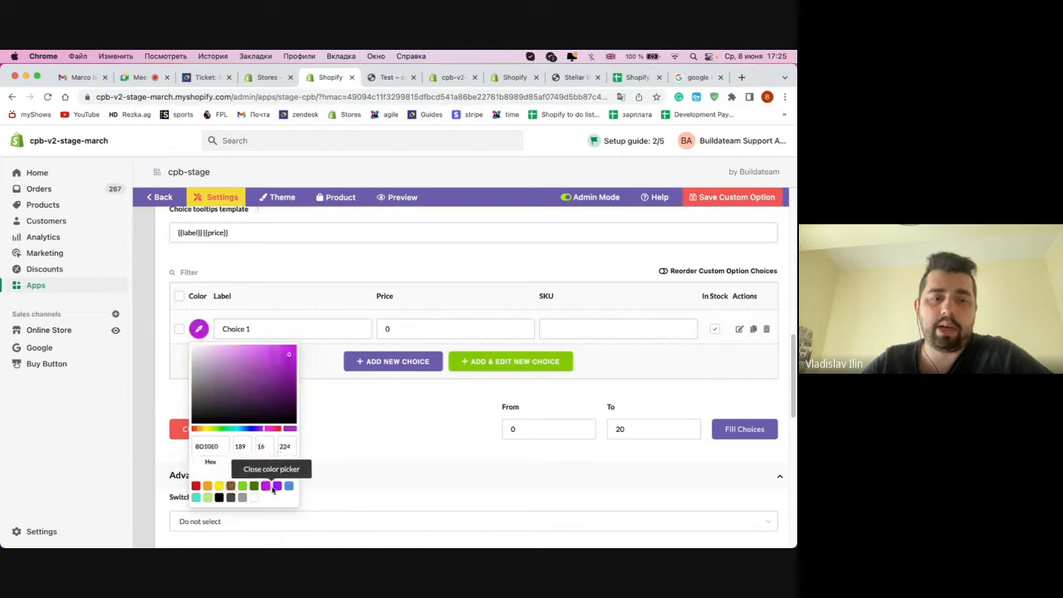
pyautogui.click(253, 497)
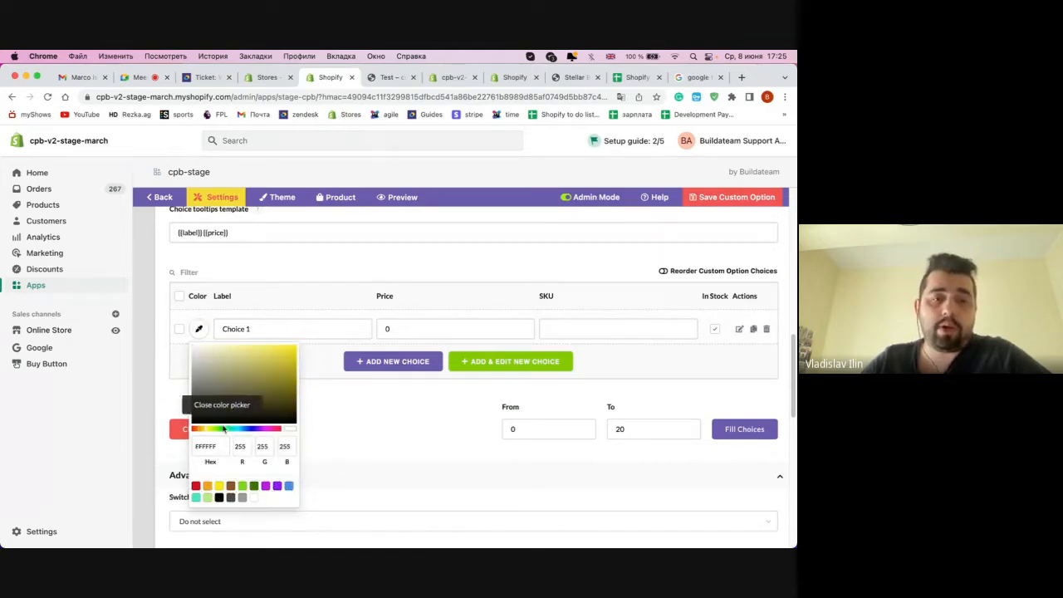
pyautogui.click(252, 387)
pyautogui.click(276, 369)
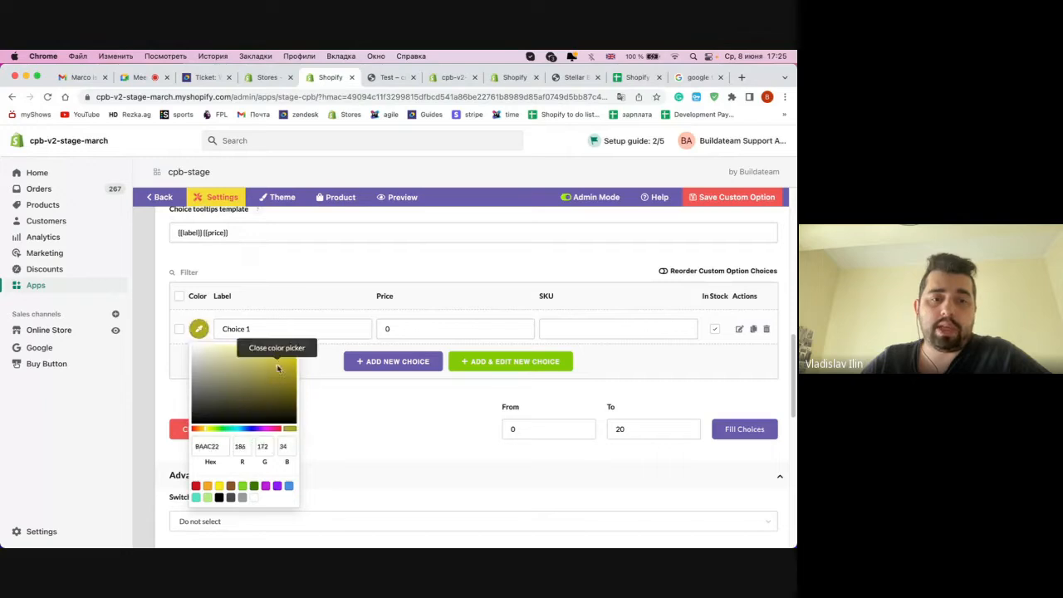
pyautogui.click(236, 372)
pyautogui.click(252, 429)
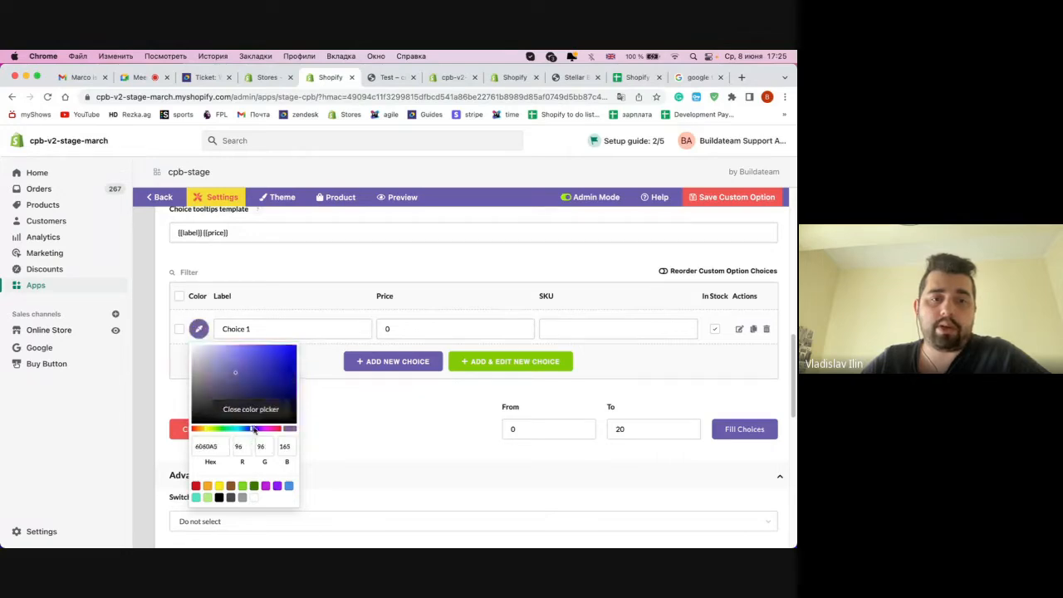
pyautogui.click(263, 429)
pyautogui.doubleClick(224, 447)
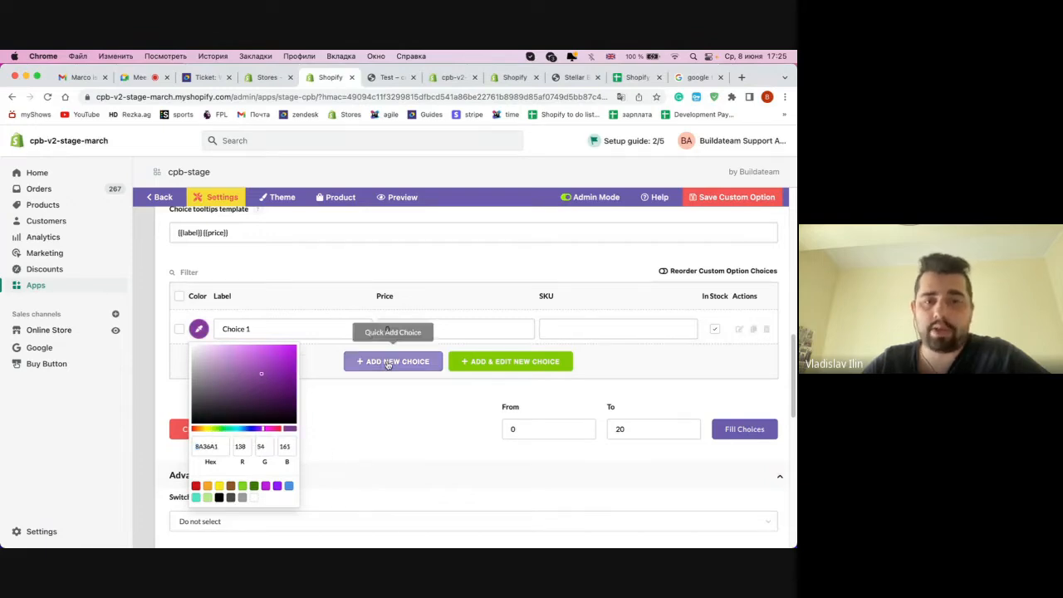
# - Add a second choice to the color option and give it the preset red color
pyautogui.click(379, 361)
pyautogui.click(199, 359)
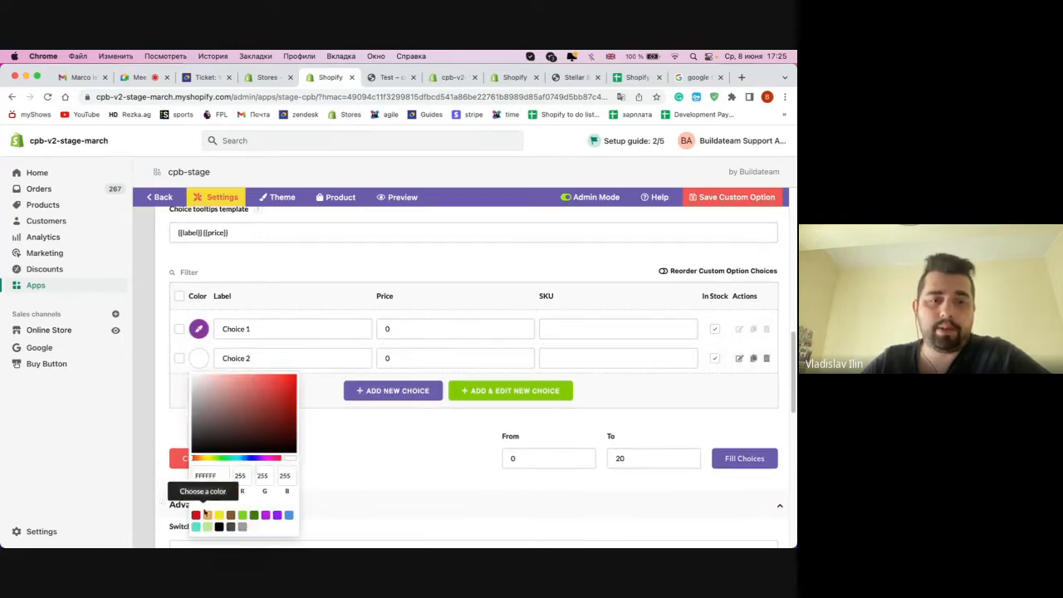
pyautogui.click(196, 515)
# - Add a third choice in the preset yellow color and save the custom option
pyautogui.click(375, 397)
pyautogui.click(200, 387)
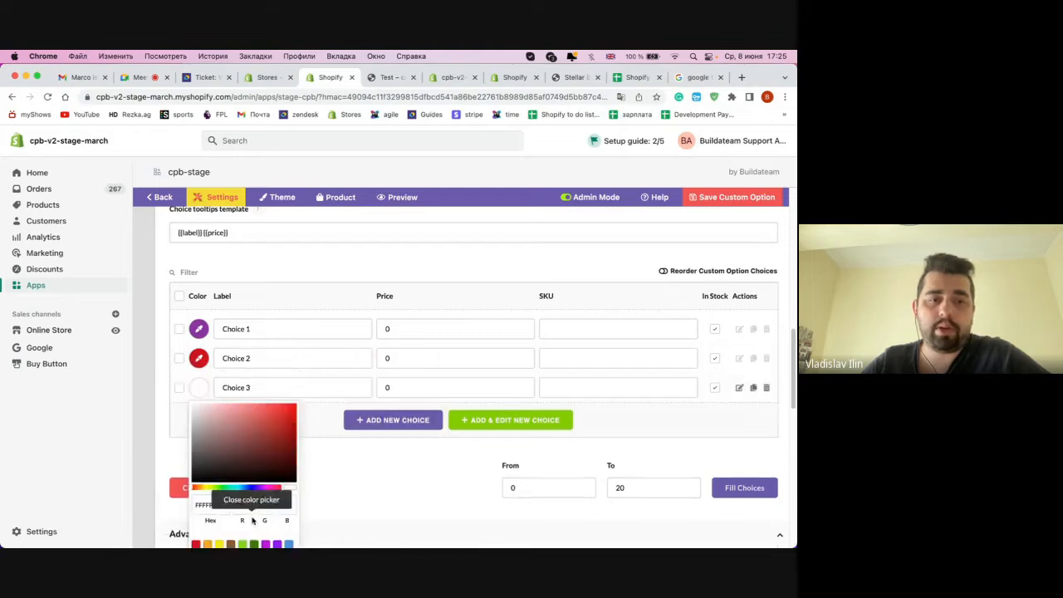
pyautogui.click(218, 544)
pyautogui.click(581, 272)
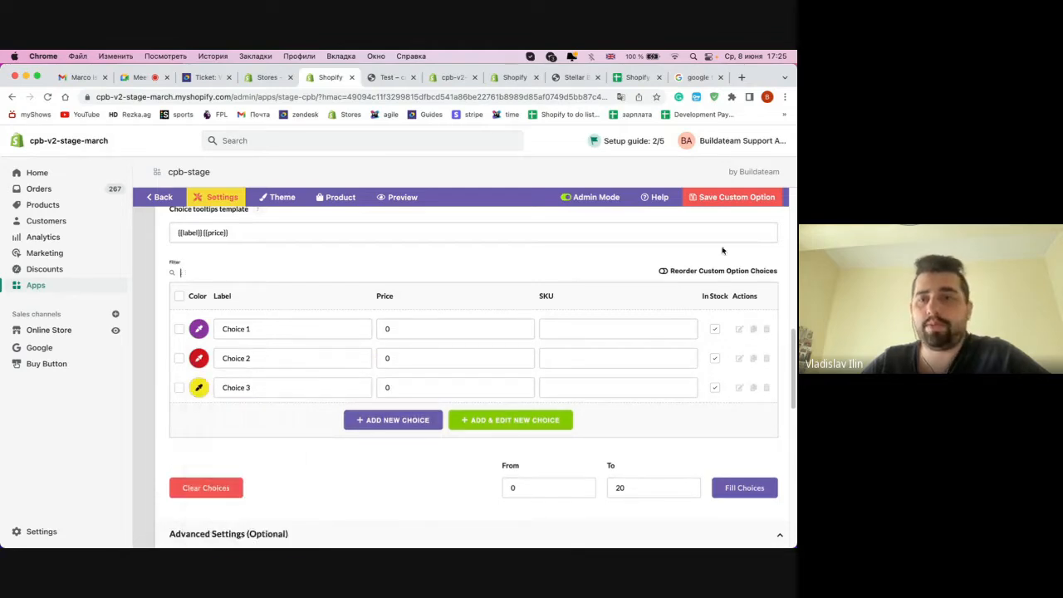
pyautogui.click(731, 198)
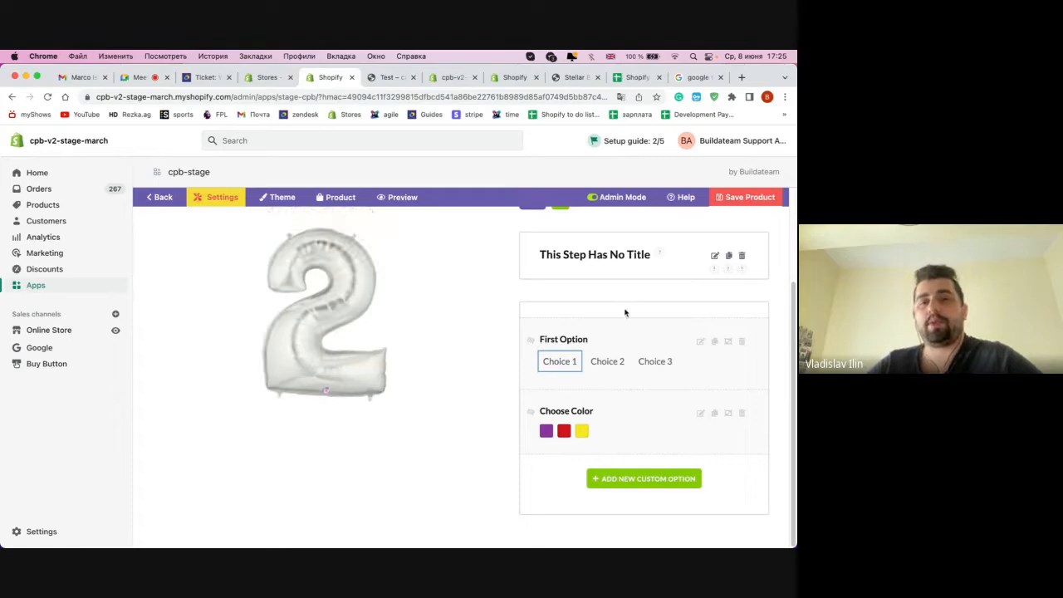
# - Reopen the Test 01 layer from the layers list and set its type to Image (Recoloring / Patterns)
pyautogui.click(588, 273)
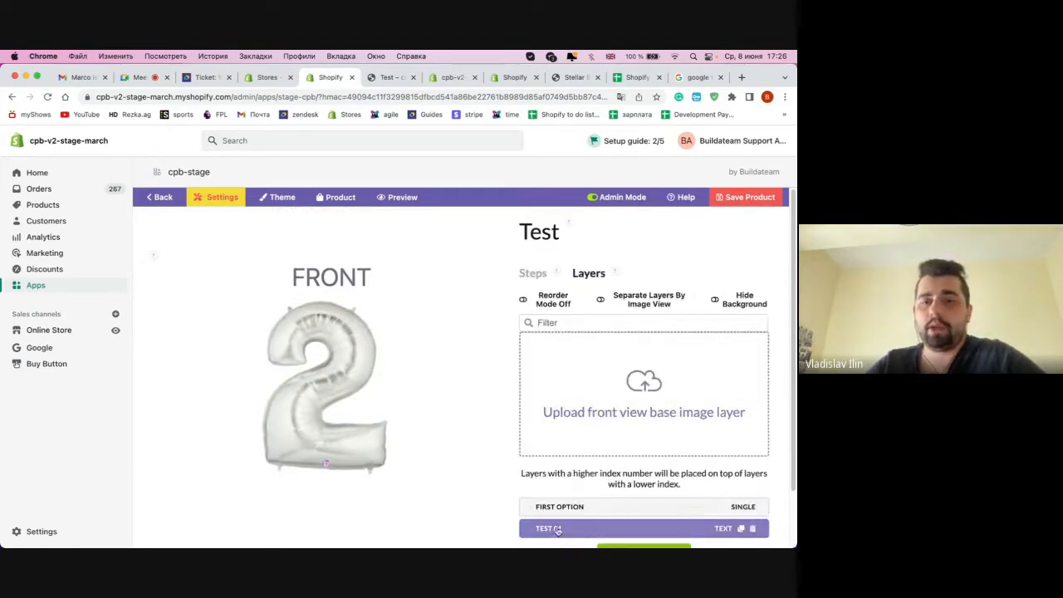
pyautogui.click(558, 532)
pyautogui.scroll(-2, 596, 427)
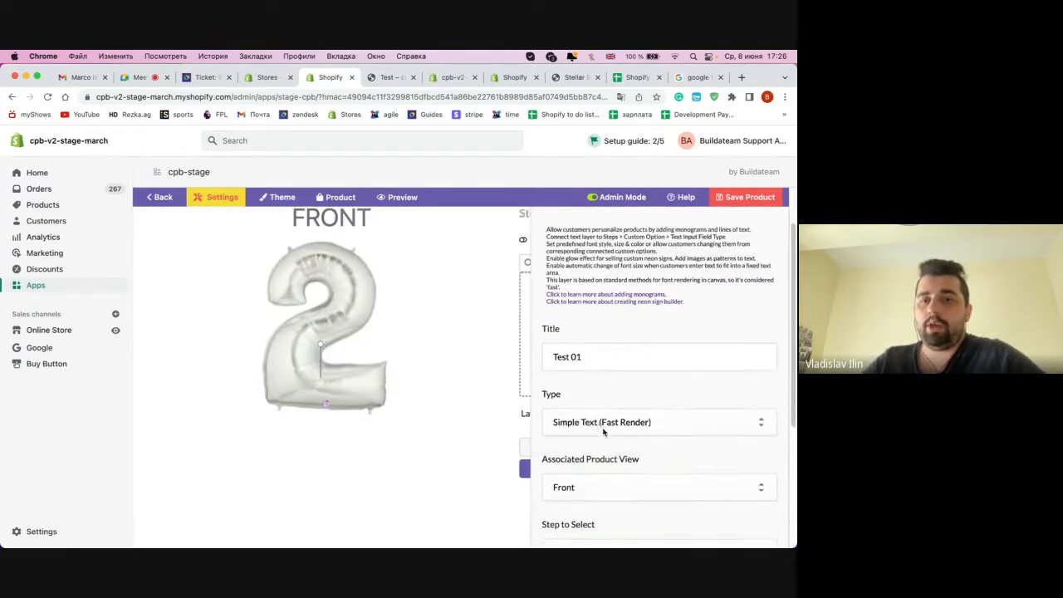
pyautogui.click(600, 424)
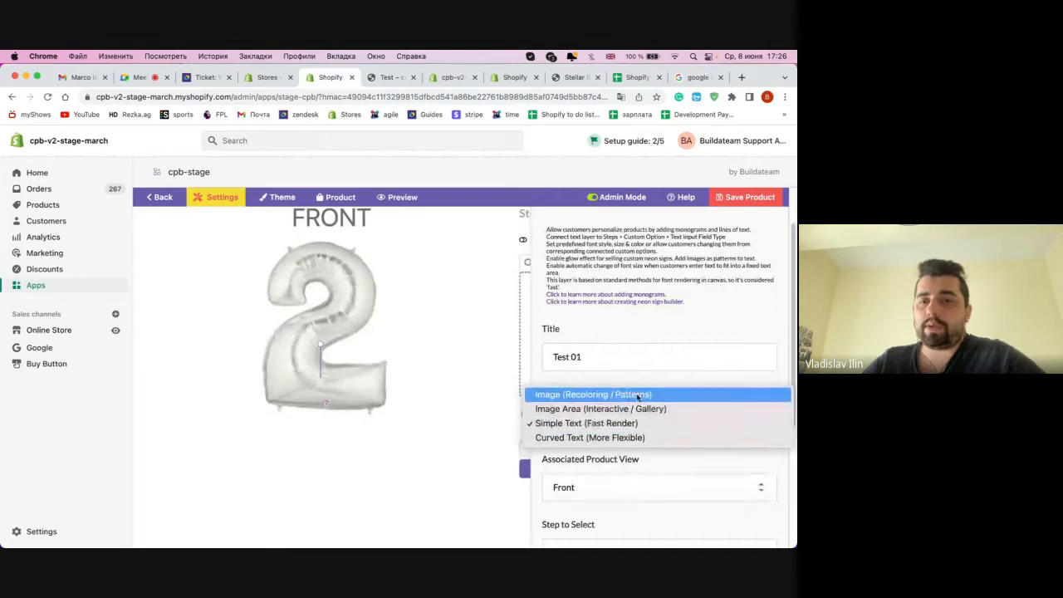
pyautogui.click(671, 396)
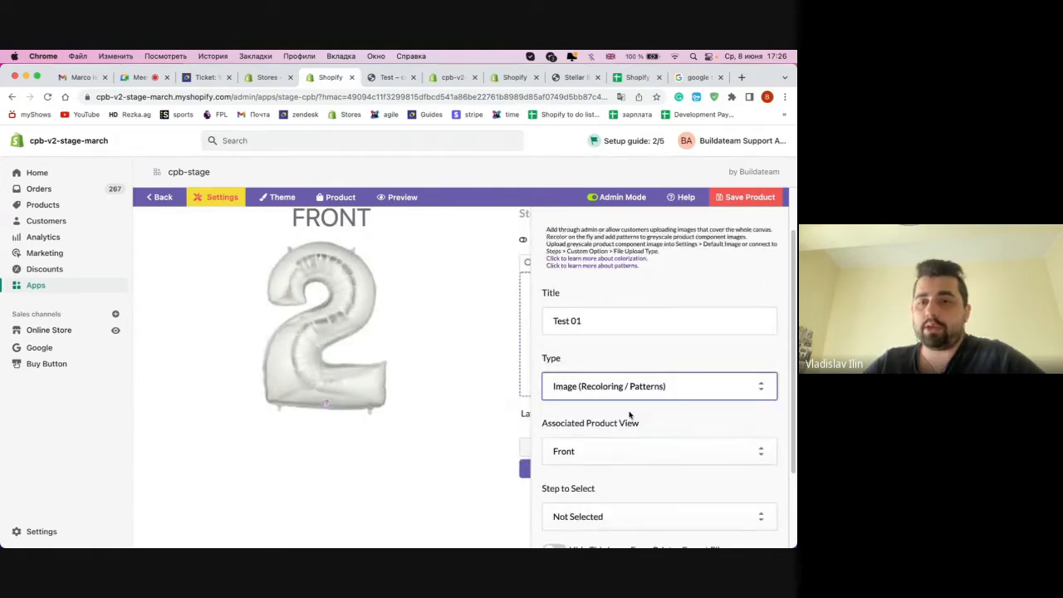
# - Upload 1 Foil Number - Pastel Pink 2.png from the 1 Foil Balloon Number folder as the Test 01 layer's default image
pyautogui.click(659, 232)
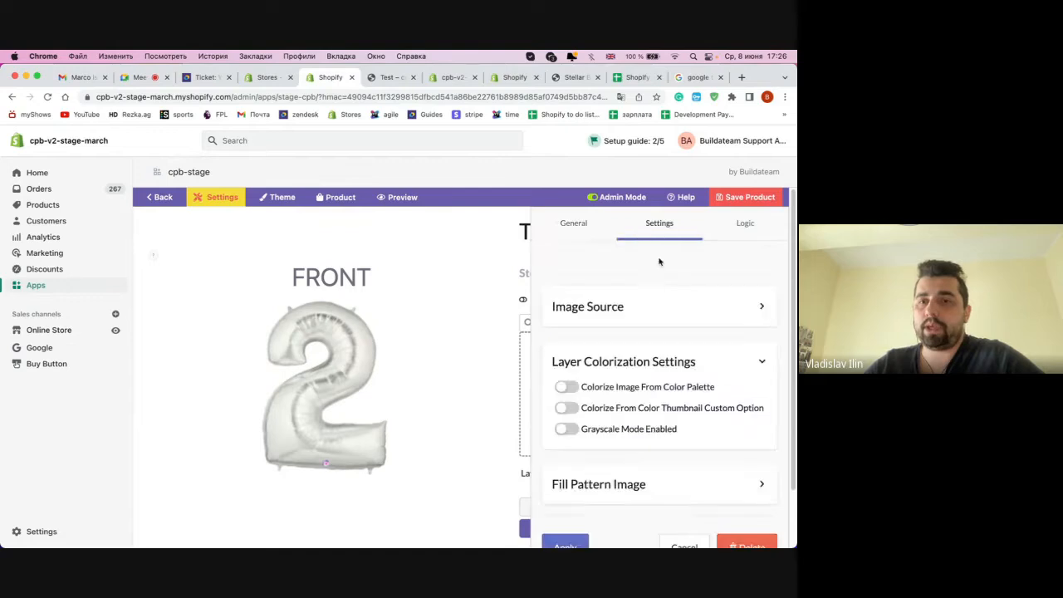
pyautogui.click(614, 316)
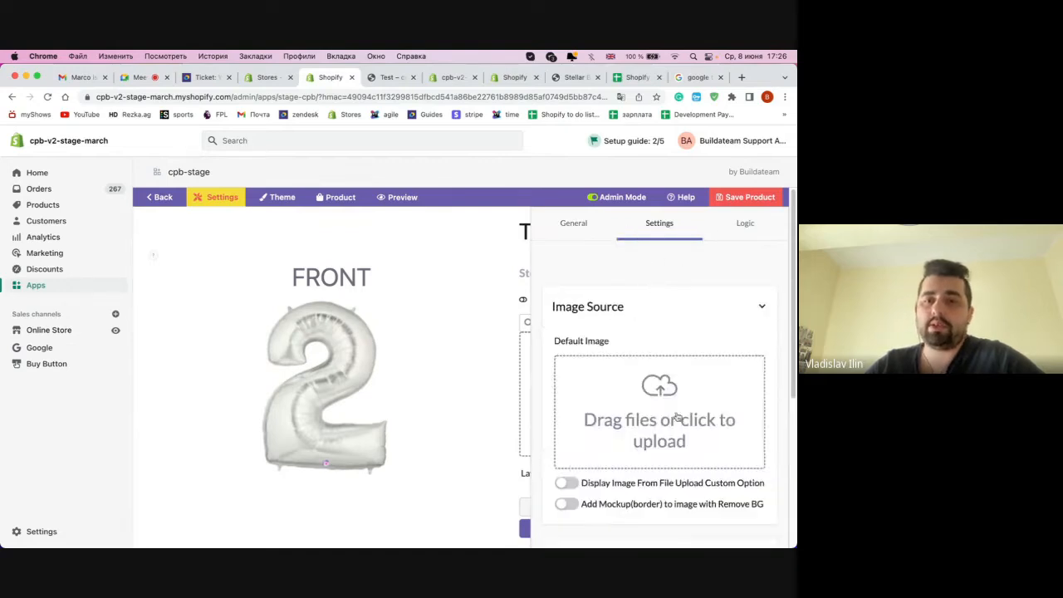
pyautogui.moveTo(795, 264)
pyautogui.click(776, 173)
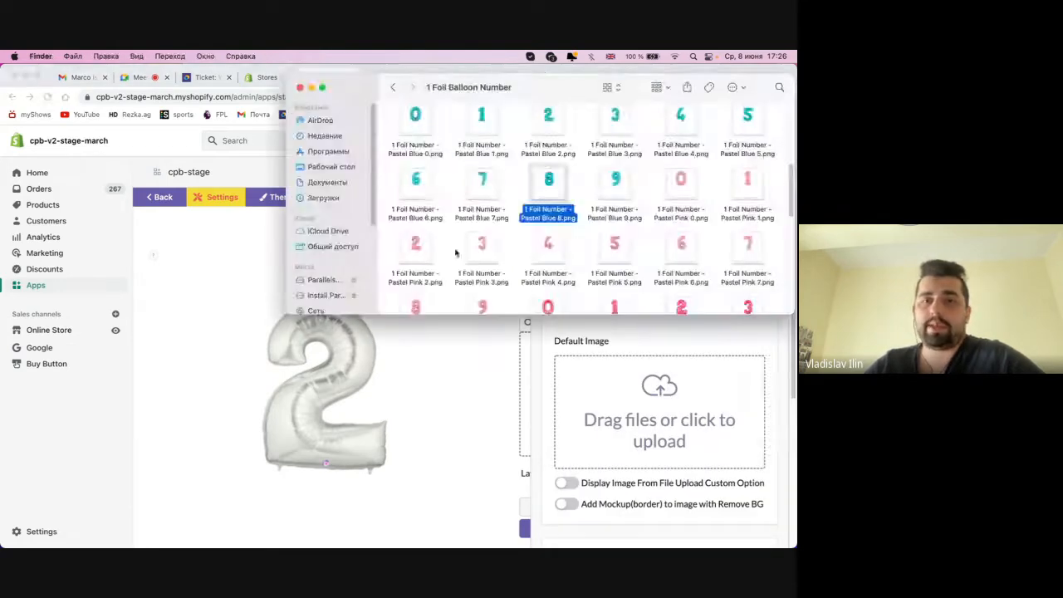
pyautogui.moveTo(415, 246); pyautogui.dragTo(659, 435)
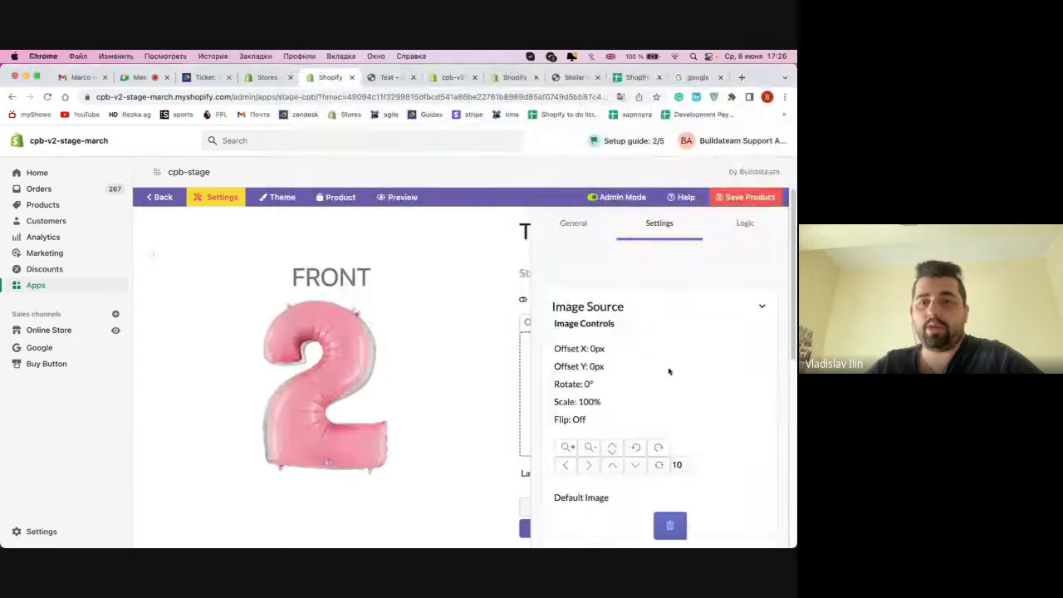
# - Enable Colorize From Color Thumbnail Custom Option for the layer and link it to the untitled step's Choose color option
pyautogui.scroll(-5, 664, 365)
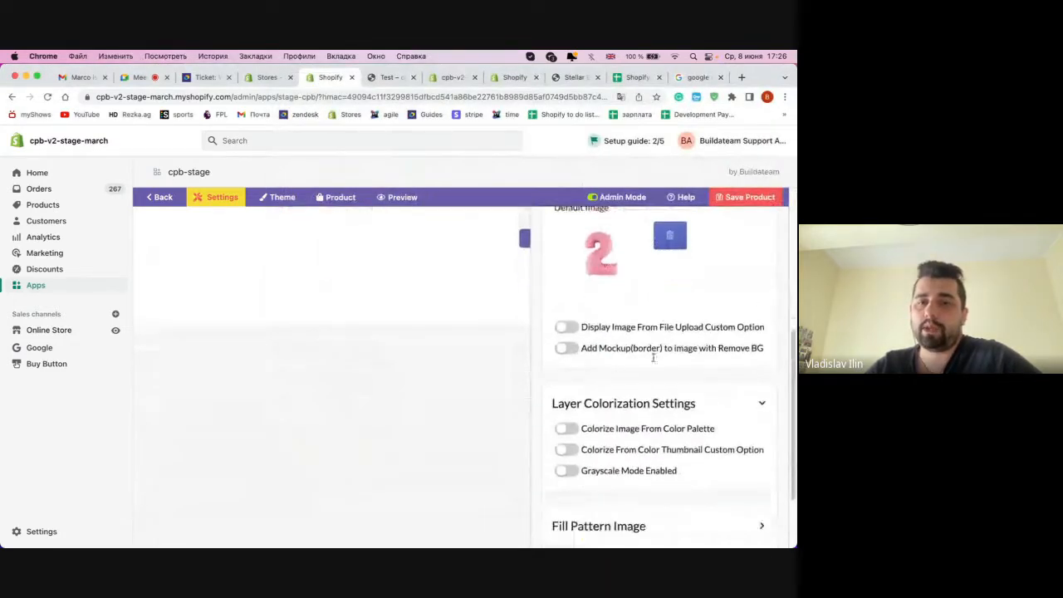
pyautogui.scroll(-2, 654, 357)
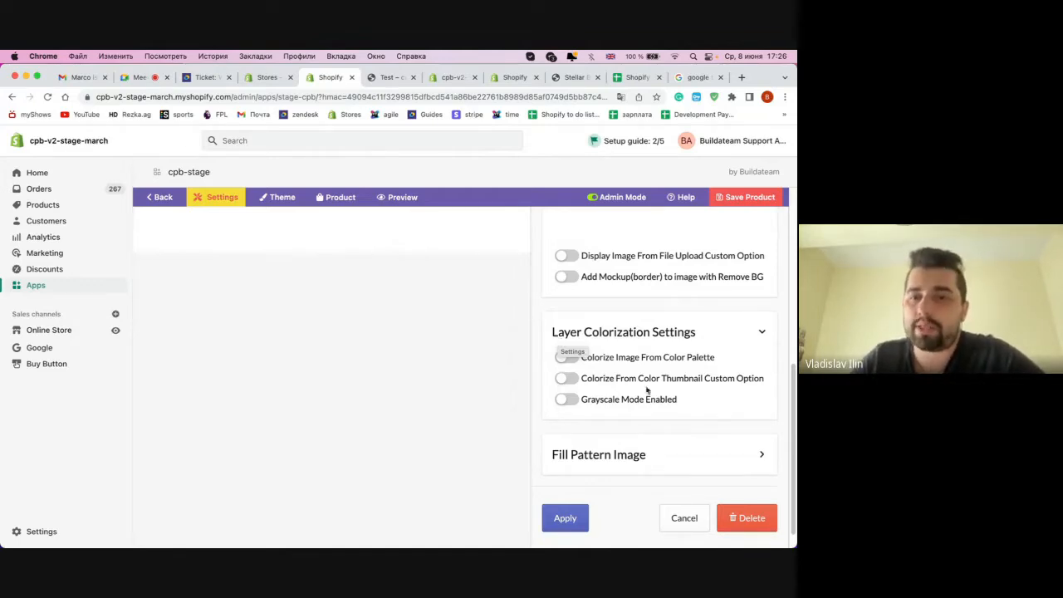
pyautogui.moveTo(583, 378); pyautogui.dragTo(762, 378)
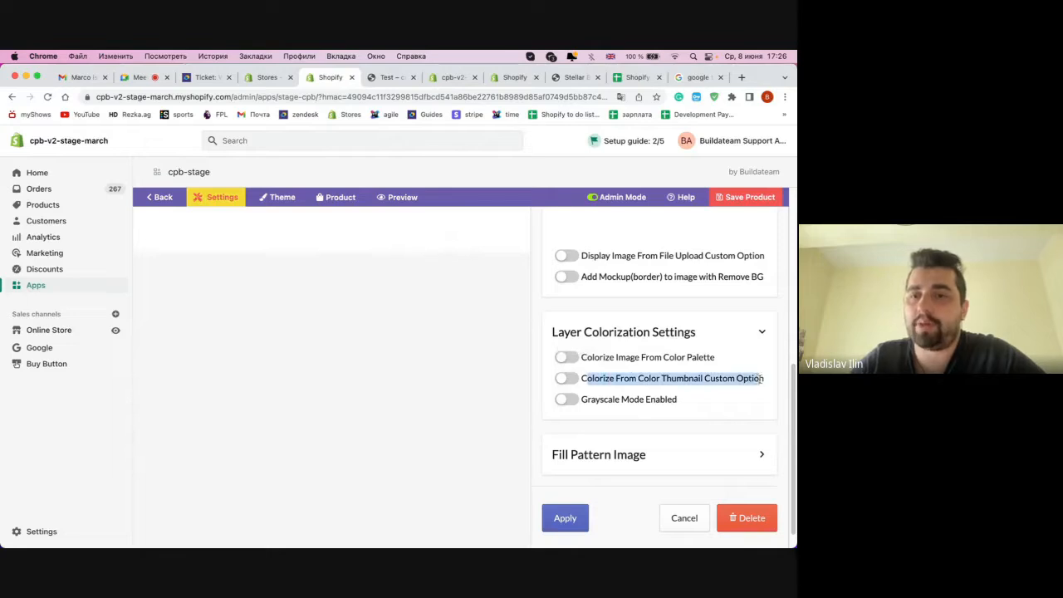
pyautogui.click(561, 379)
pyautogui.scroll(-3, 632, 370)
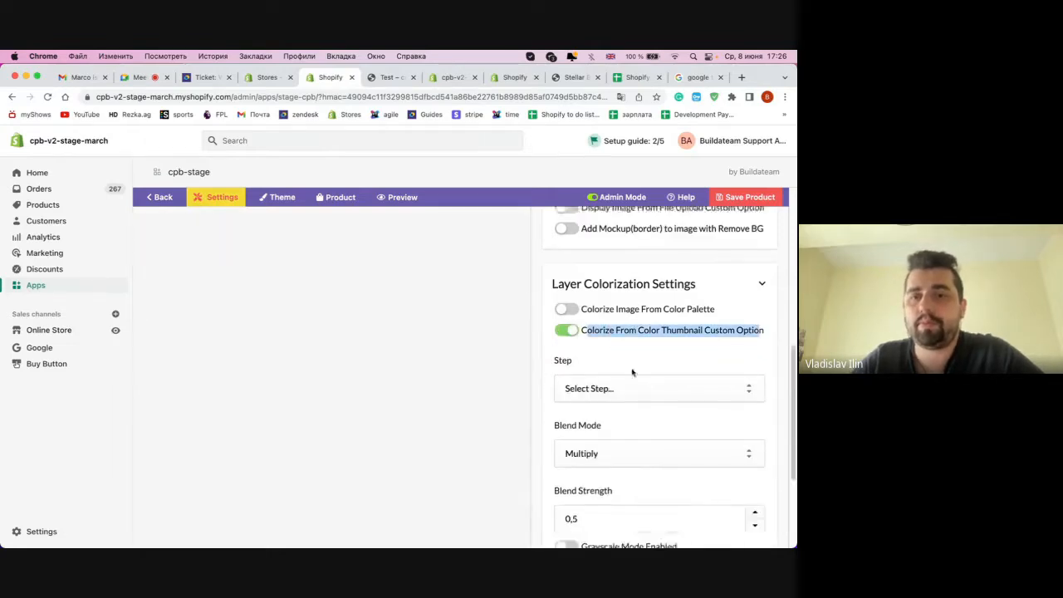
pyautogui.click(607, 336)
pyautogui.click(603, 353)
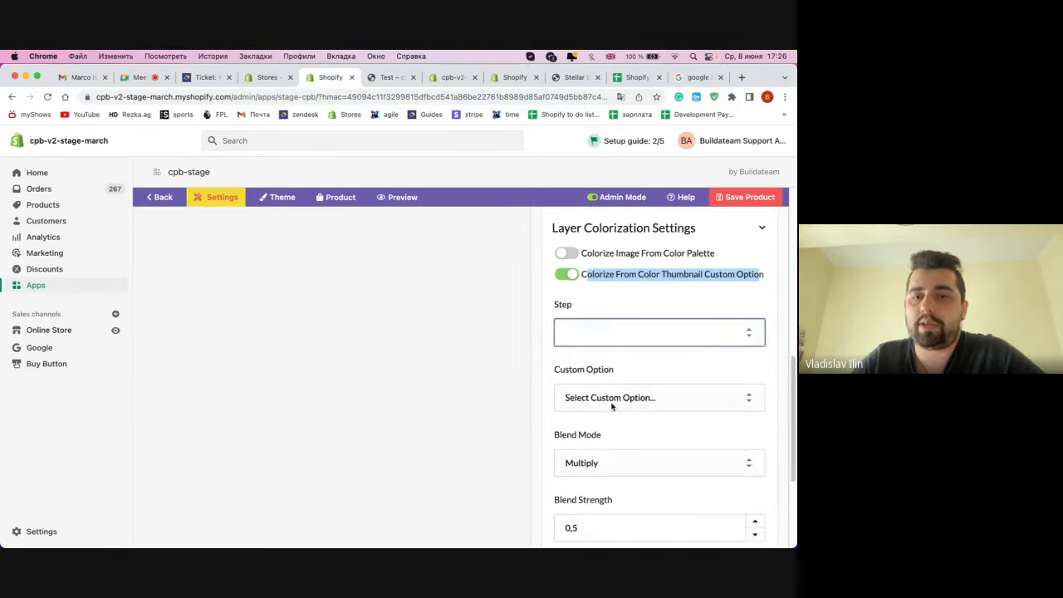
pyautogui.click(612, 406)
pyautogui.click(612, 413)
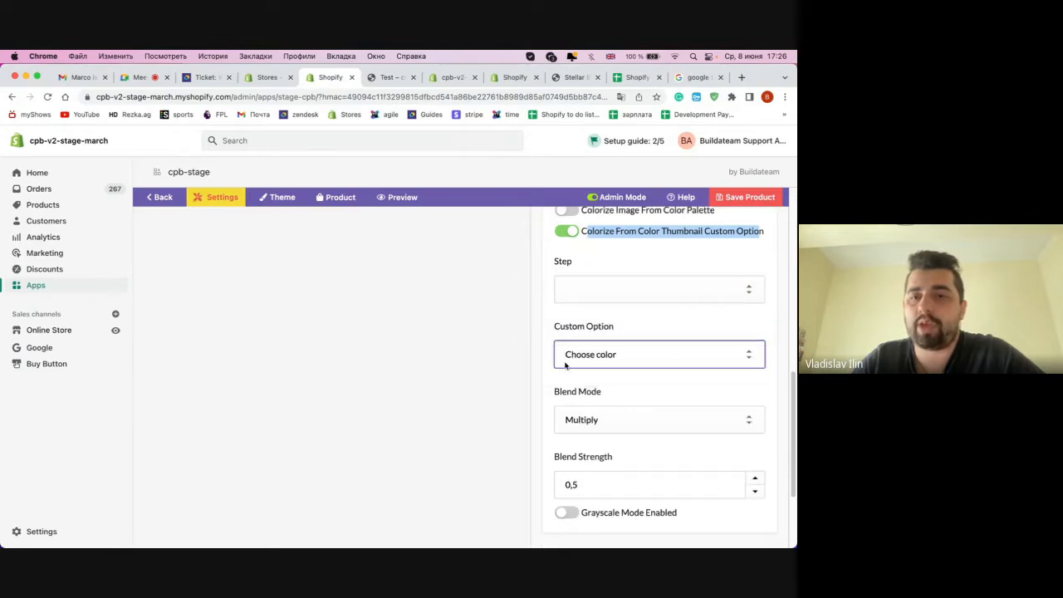
# - Check the available blend modes and the fill pattern section, keep Multiply with 0,5 blend strength, and apply the layer settings
pyautogui.scroll(-2, 584, 376)
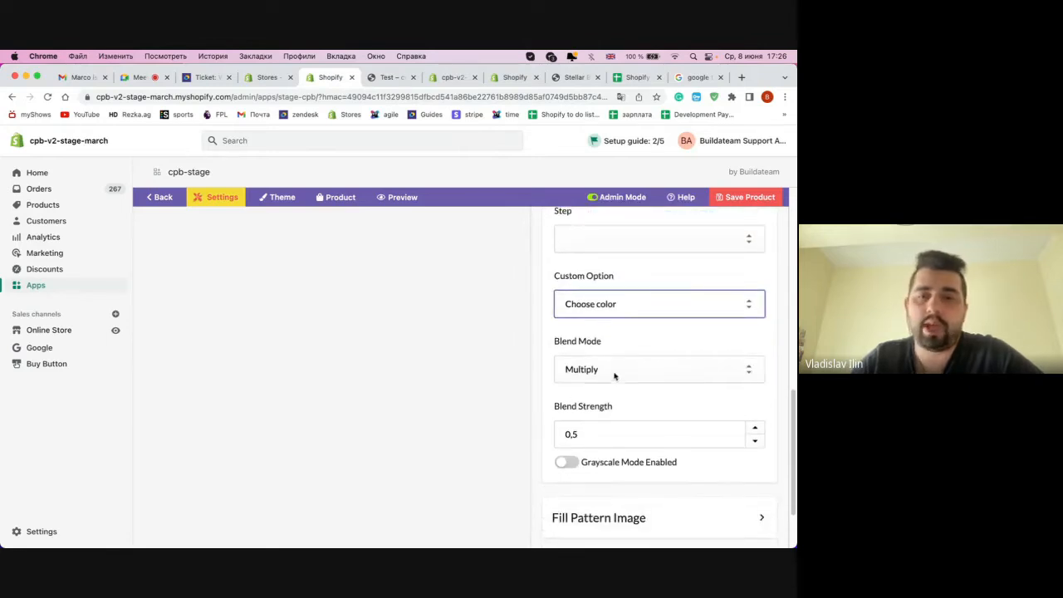
pyautogui.click(615, 376)
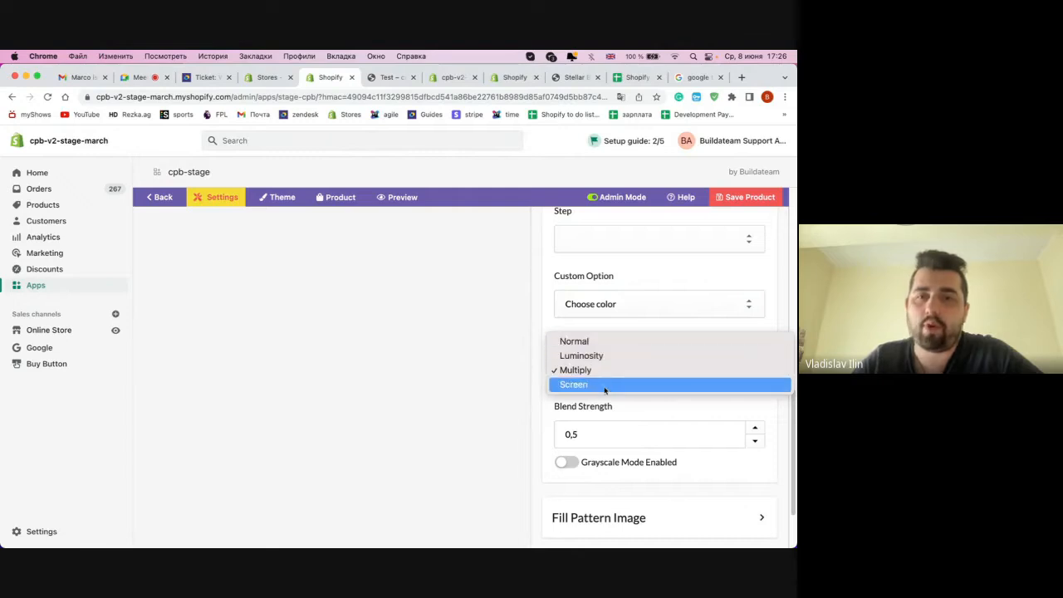
pyautogui.click(641, 403)
pyautogui.scroll(-1, 631, 390)
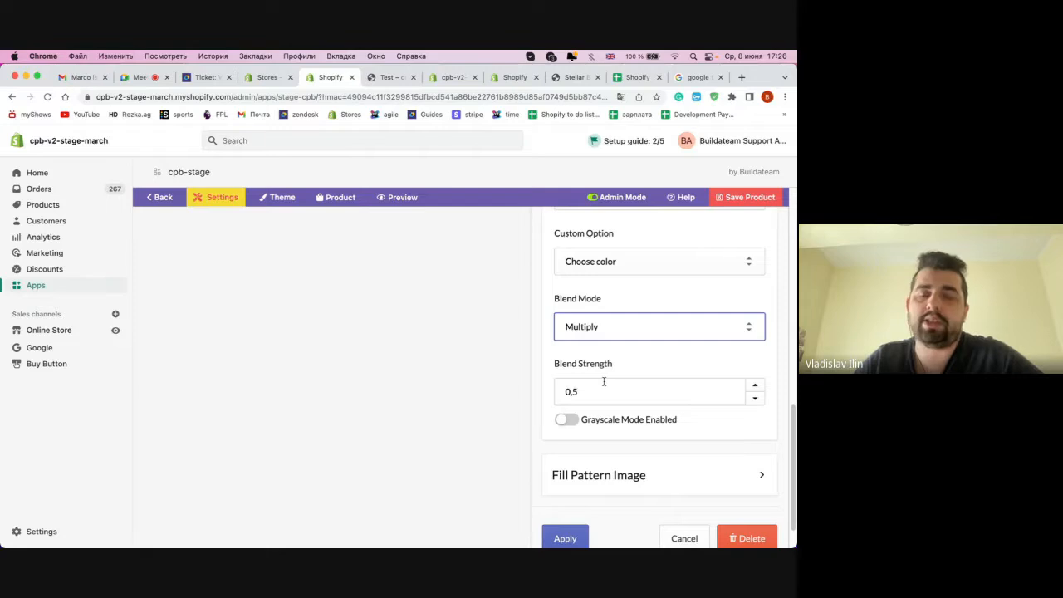
pyautogui.scroll(-1, 622, 375)
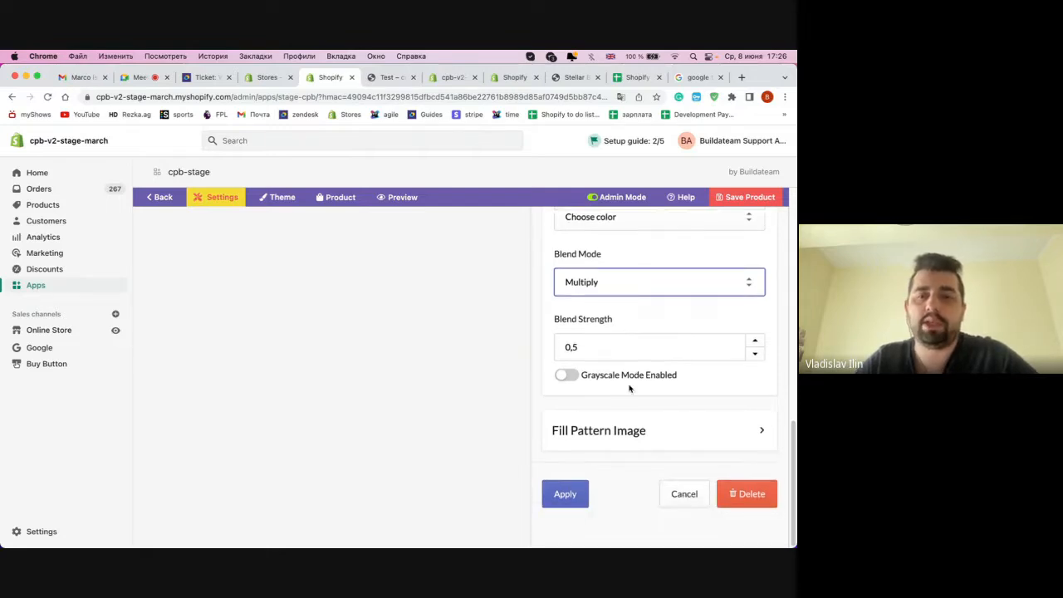
pyautogui.click(640, 445)
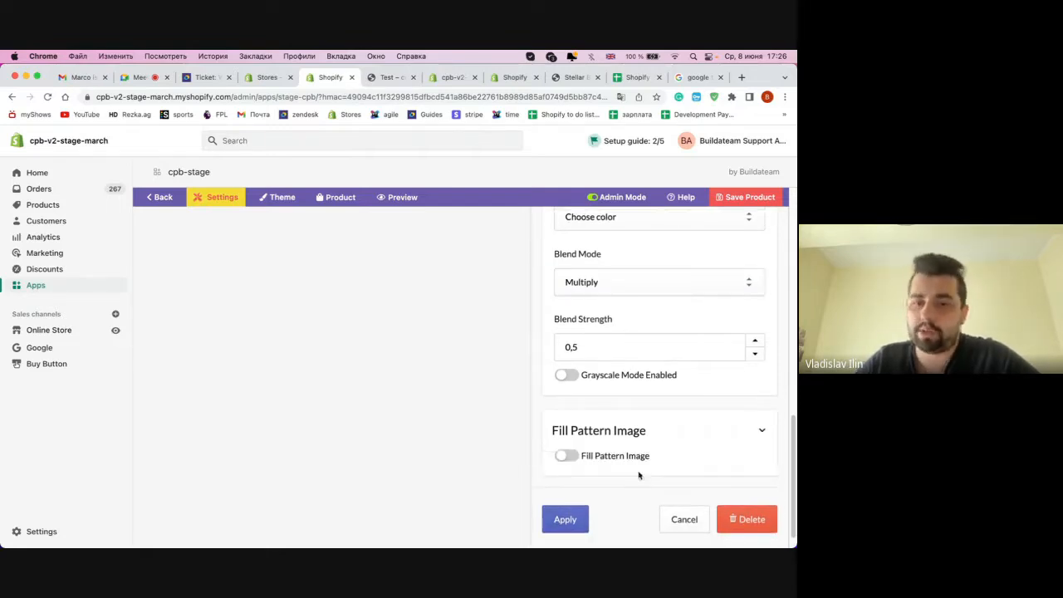
pyautogui.click(606, 428)
pyautogui.click(565, 496)
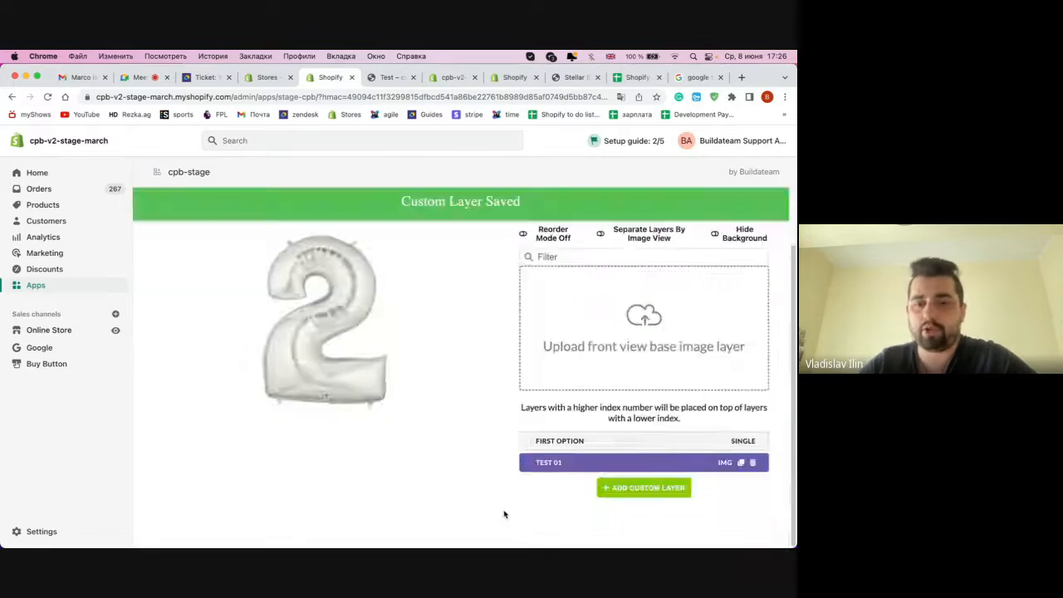
# - Turn off Admin Mode and preview the balloon in the purple, red and yellow color choices
pyautogui.scroll(2, 422, 451)
pyautogui.click(538, 275)
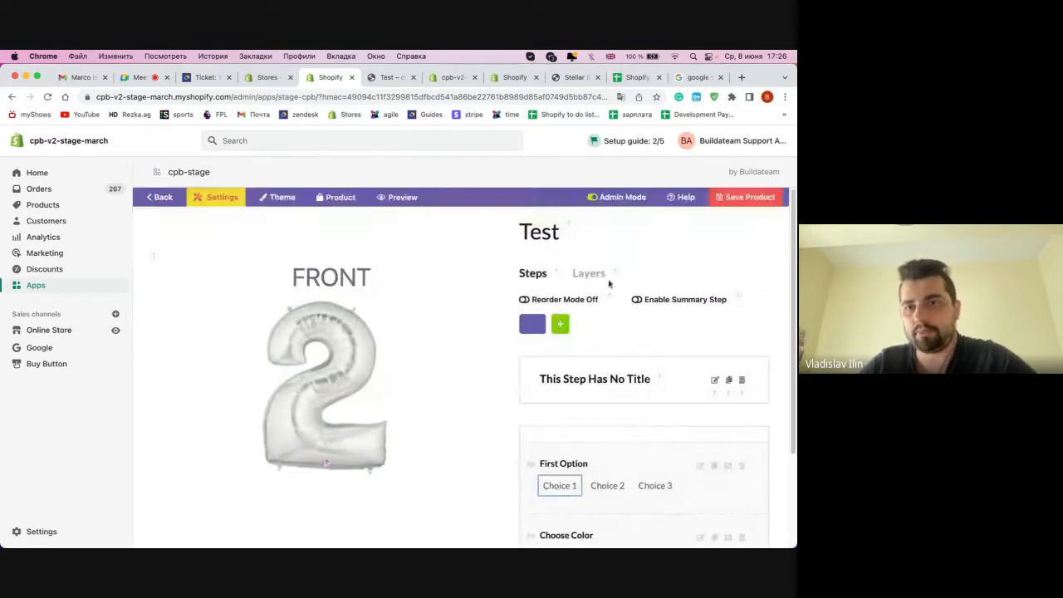
pyautogui.click(613, 198)
pyautogui.click(558, 353)
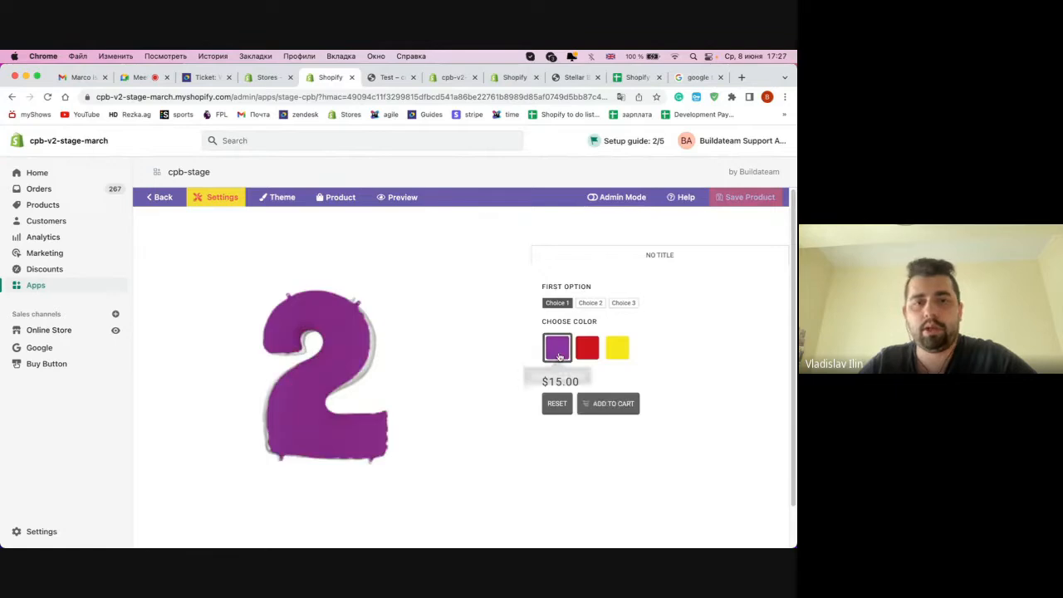
pyautogui.click(587, 349)
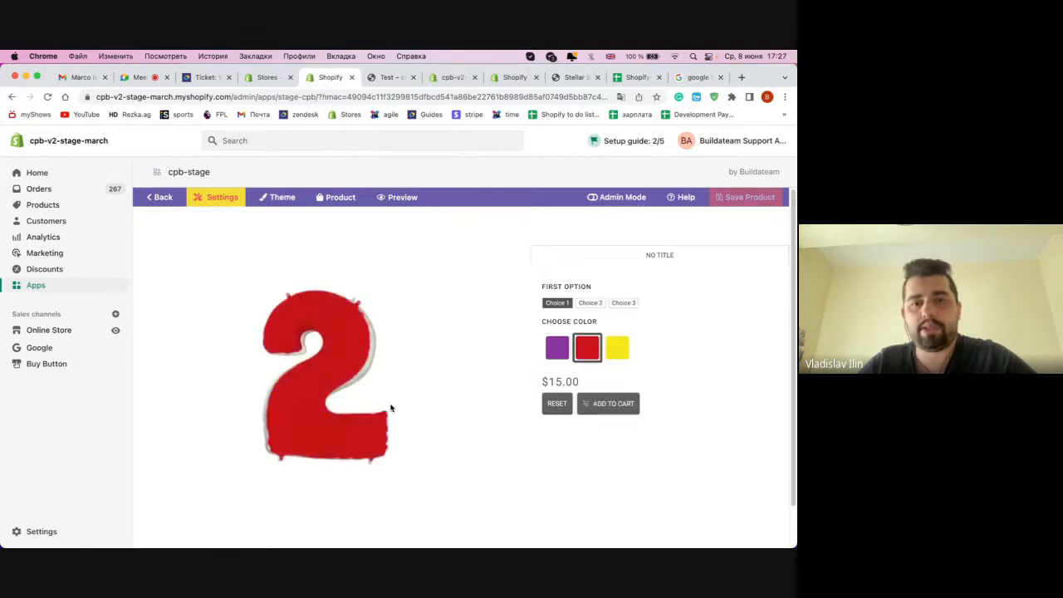
pyautogui.click(617, 349)
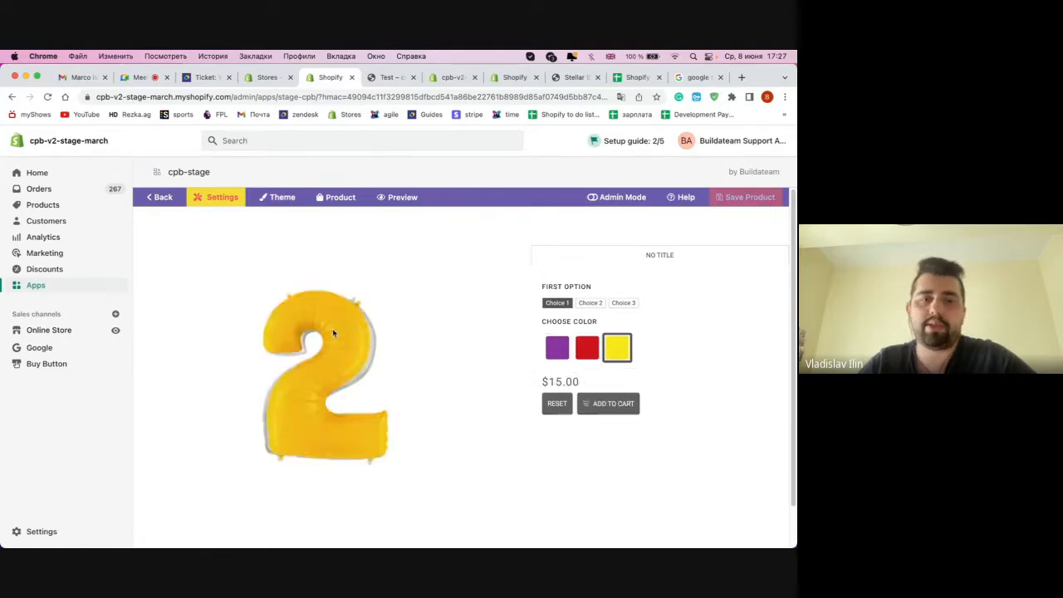
pyautogui.click(587, 350)
pyautogui.click(556, 351)
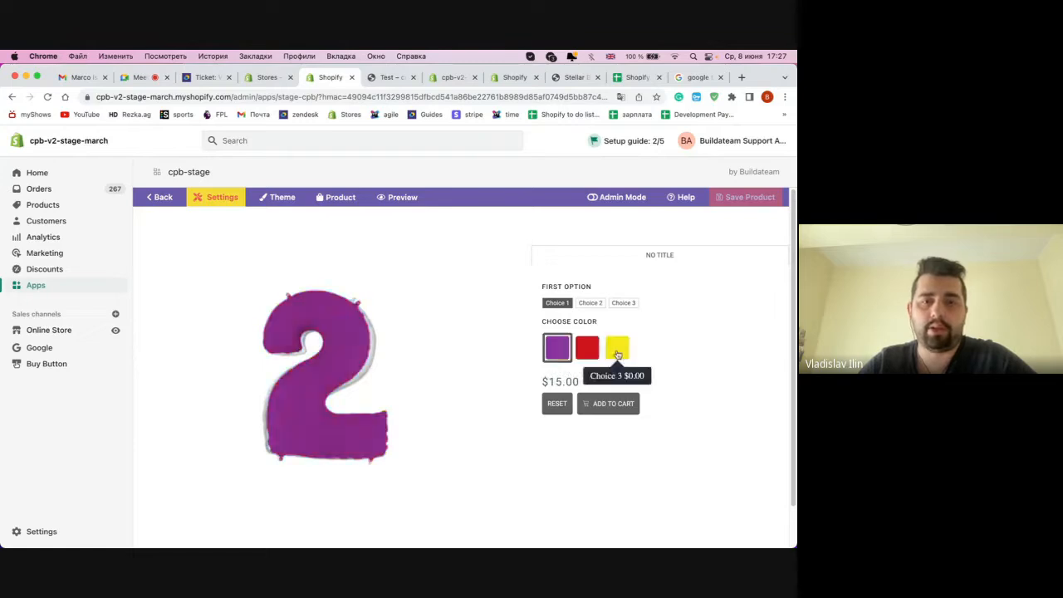
pyautogui.click(612, 353)
pyautogui.click(587, 348)
pyautogui.click(556, 349)
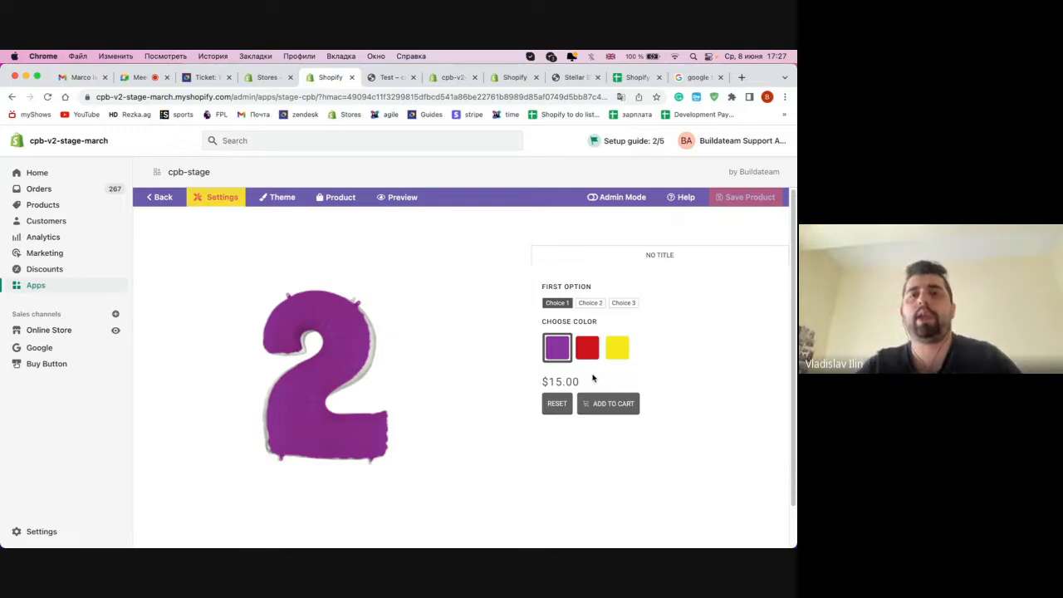
# - Return to Admin Mode, reopen the Test 01 layer's image source settings and delete its default image
pyautogui.click(619, 199)
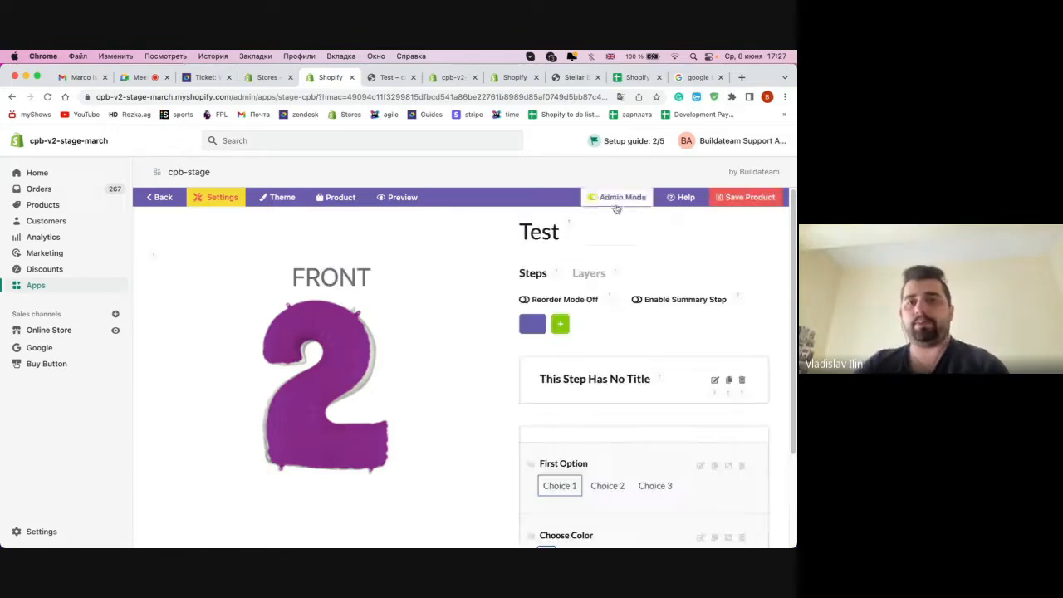
pyautogui.click(578, 275)
pyautogui.scroll(-2, 581, 323)
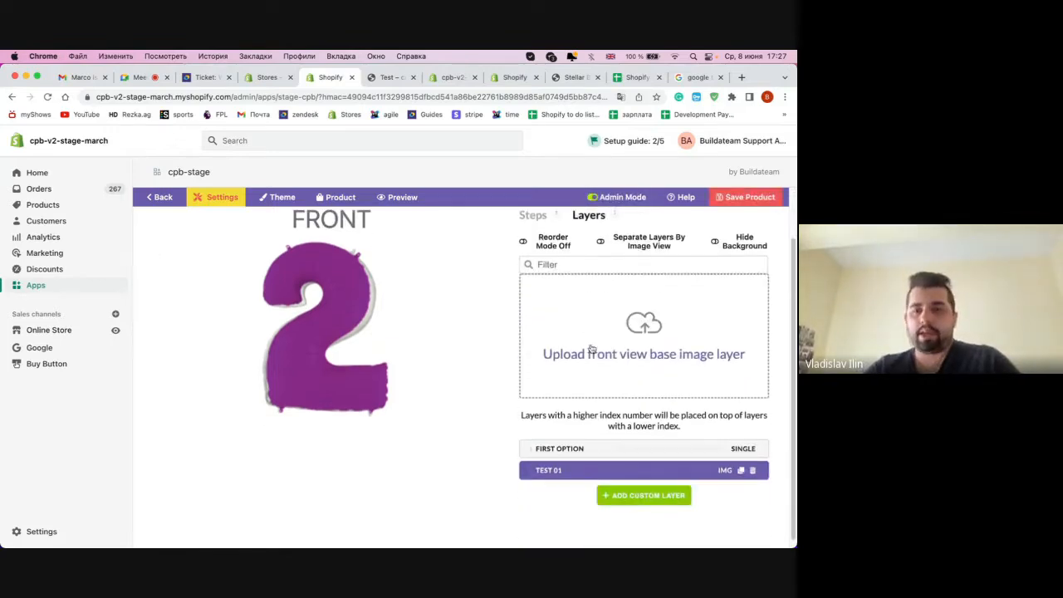
pyautogui.click(581, 470)
pyautogui.scroll(2, 689, 274)
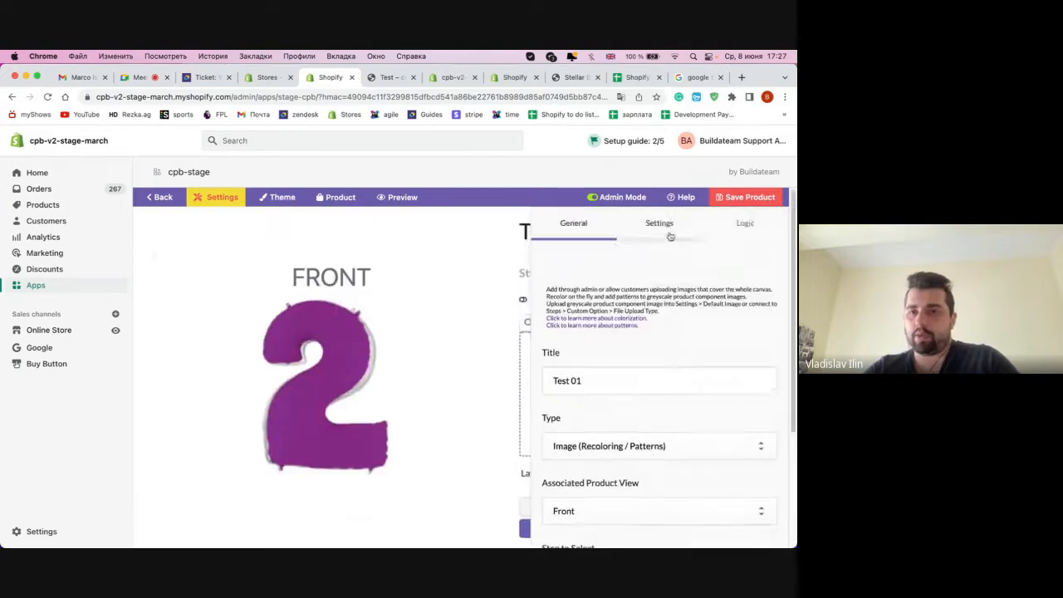
pyautogui.click(660, 224)
pyautogui.click(627, 309)
pyautogui.scroll(-10, 671, 415)
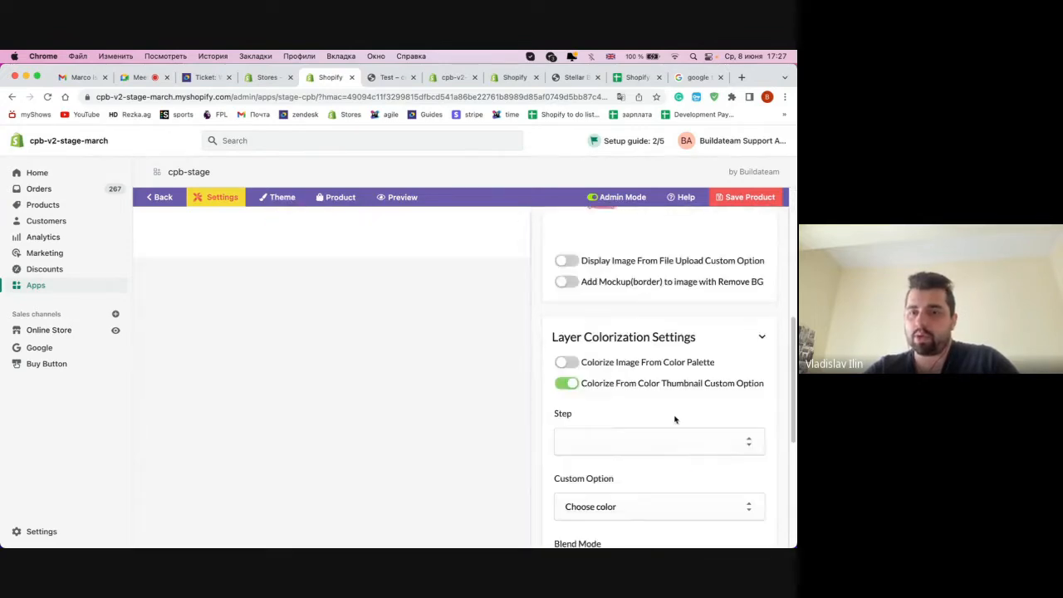
pyautogui.scroll(10, 668, 407)
pyautogui.scroll(-10, 663, 398)
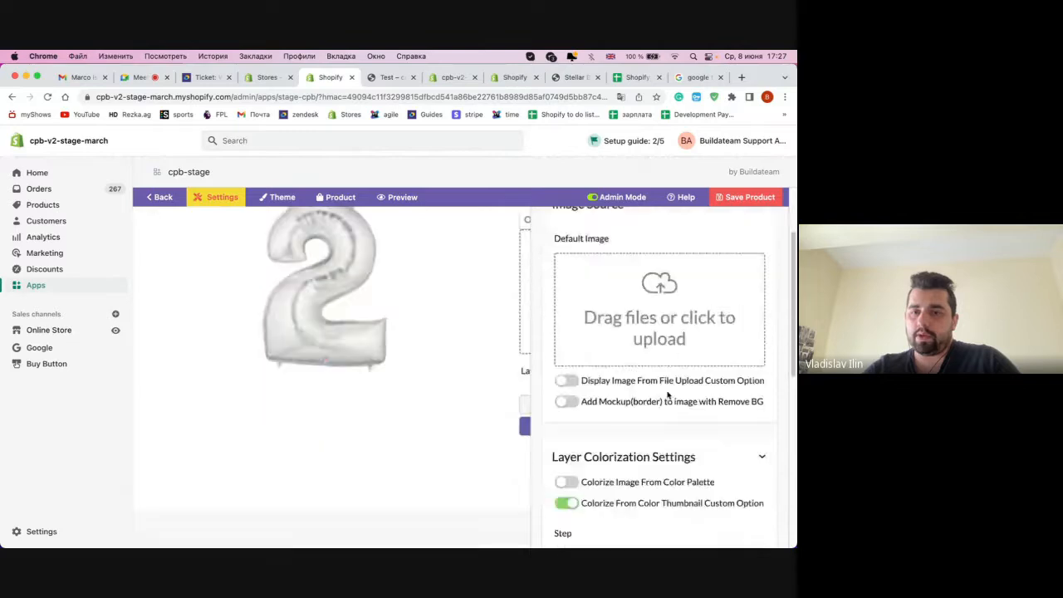
# - Enable Fill Pattern Image for the Test 01 layer and review its pattern upload and image controls
pyautogui.click(637, 428)
pyautogui.scroll(-6, 648, 425)
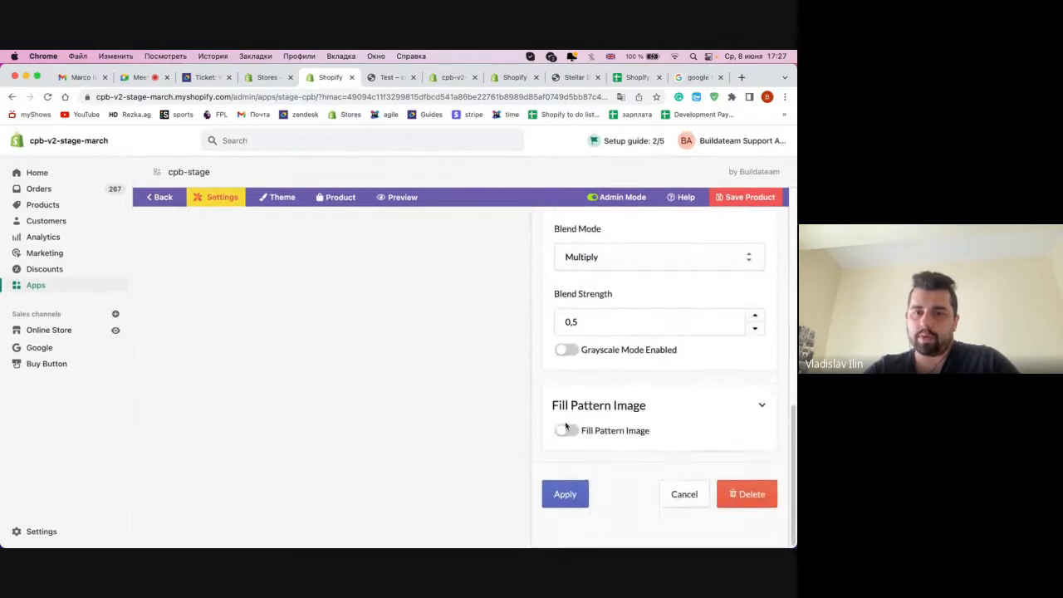
pyautogui.scroll(-1, 657, 424)
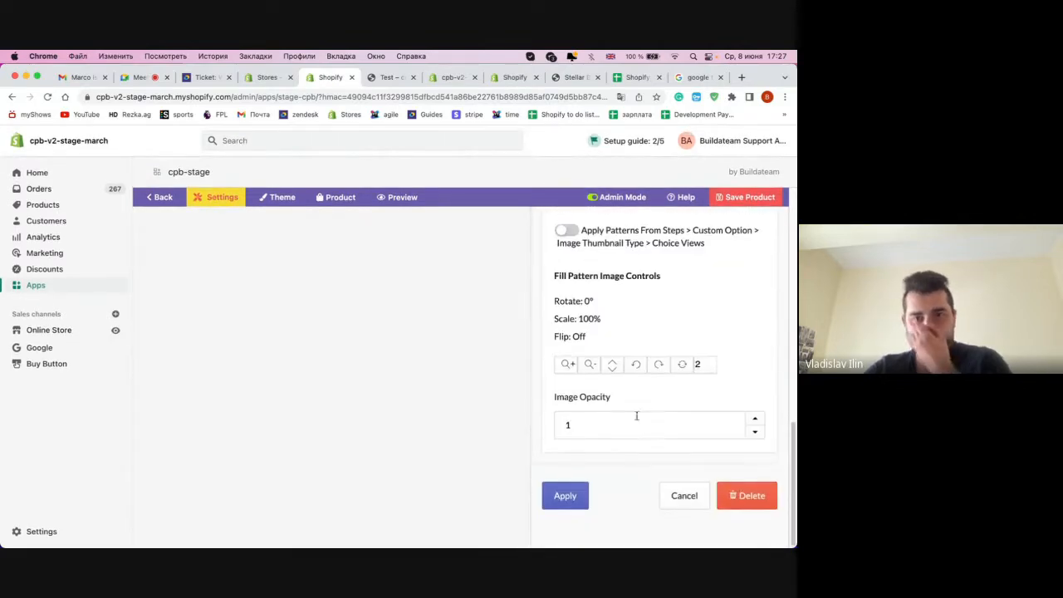
pyautogui.scroll(5, 663, 323)
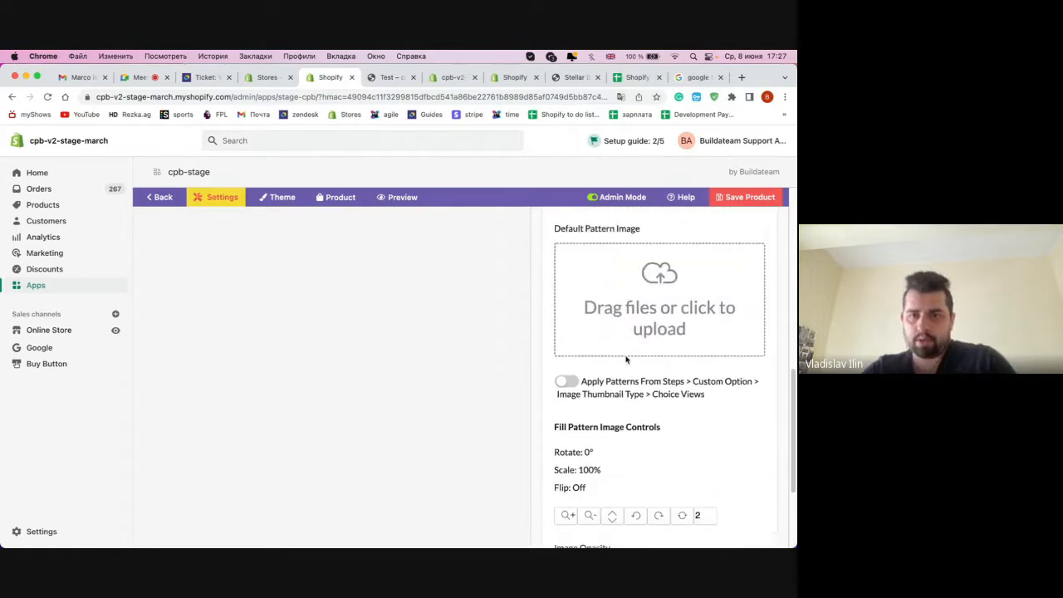
pyautogui.scroll(-2, 637, 388)
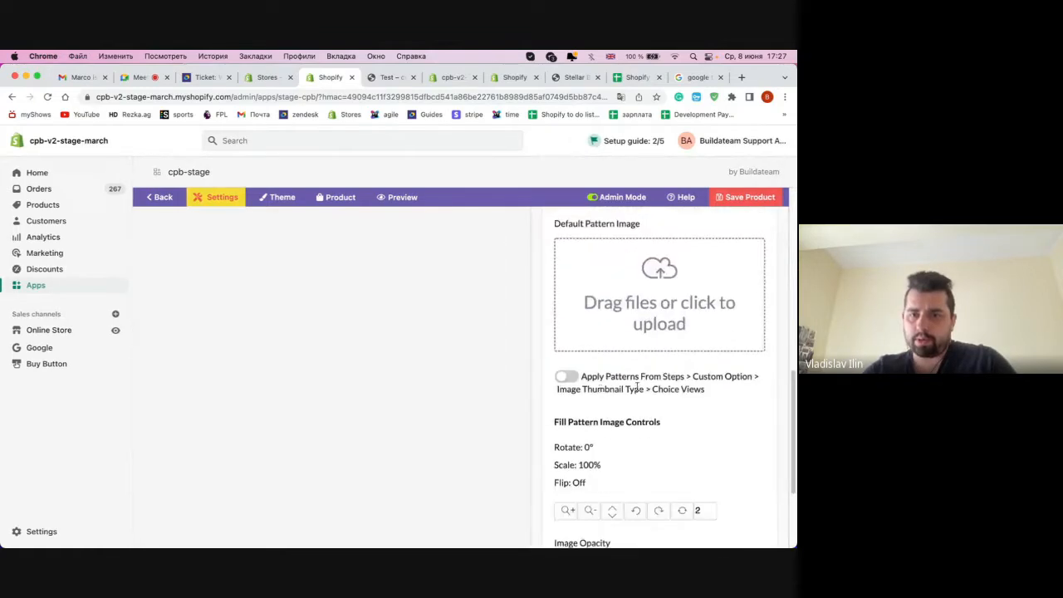
# - Enable applying patterns from steps and link the fill pattern to the untitled step's First option
pyautogui.click(566, 377)
pyautogui.scroll(-2, 596, 365)
pyautogui.click(595, 363)
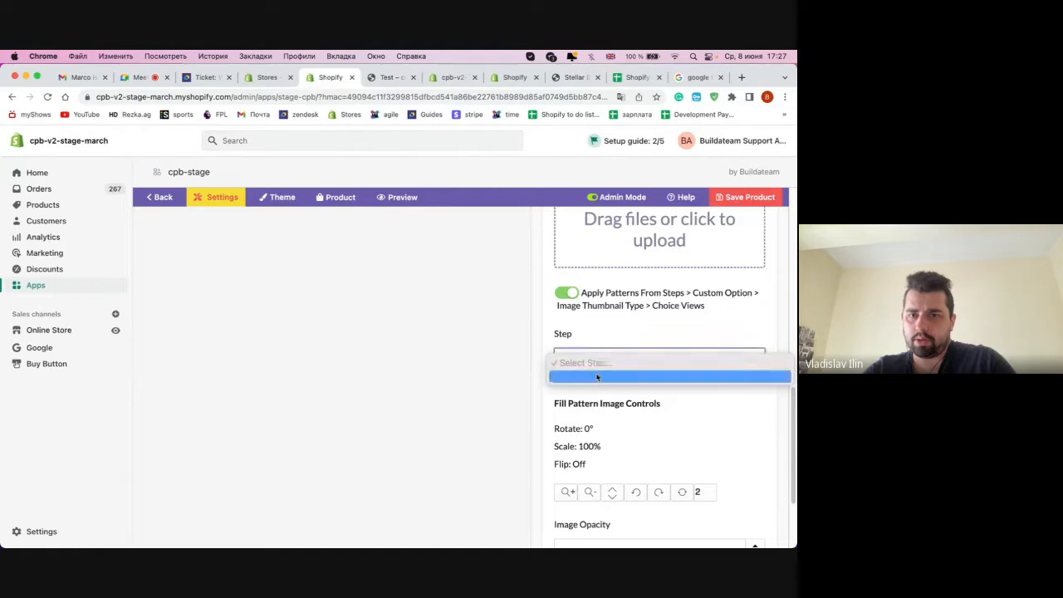
pyautogui.click(596, 379)
pyautogui.scroll(-1, 596, 380)
pyautogui.click(597, 387)
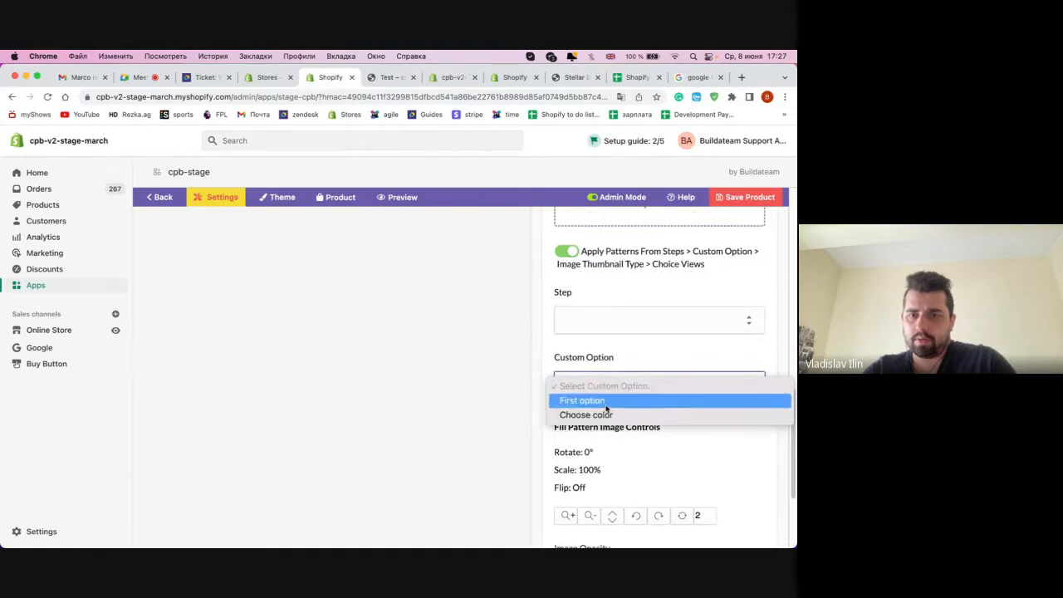
pyautogui.click(606, 405)
pyautogui.scroll(-1, 610, 415)
pyautogui.scroll(-2, 676, 428)
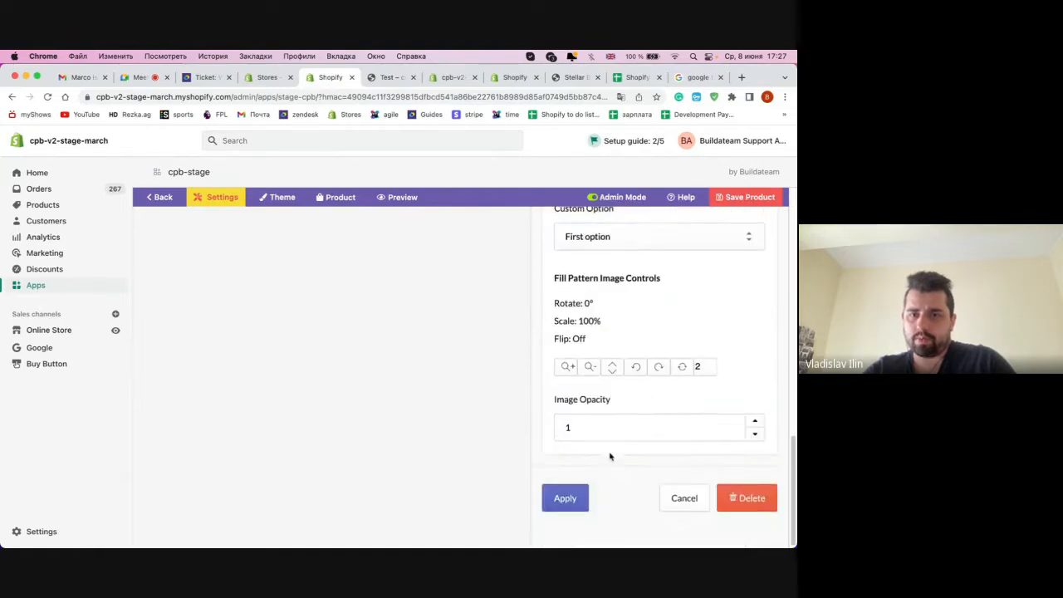
pyautogui.scroll(10, 618, 457)
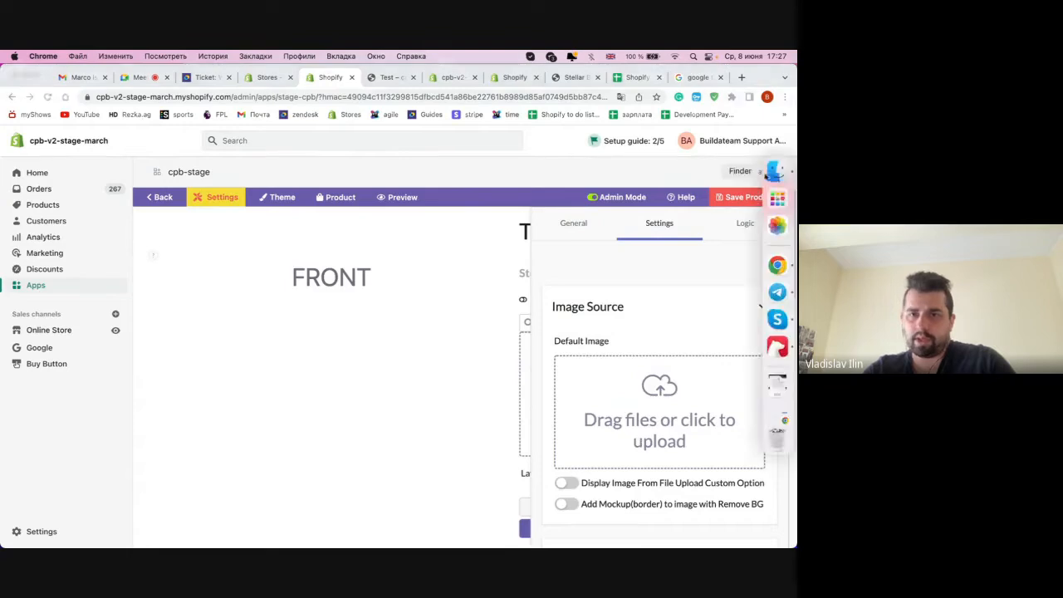
# - Upload the Pastel Pink 3 foil balloon picture from Finder as the Test 01 layer's default image and apply the layer changes
pyautogui.click(774, 172)
pyautogui.click(505, 278)
pyautogui.moveTo(481, 249); pyautogui.dragTo(648, 401)
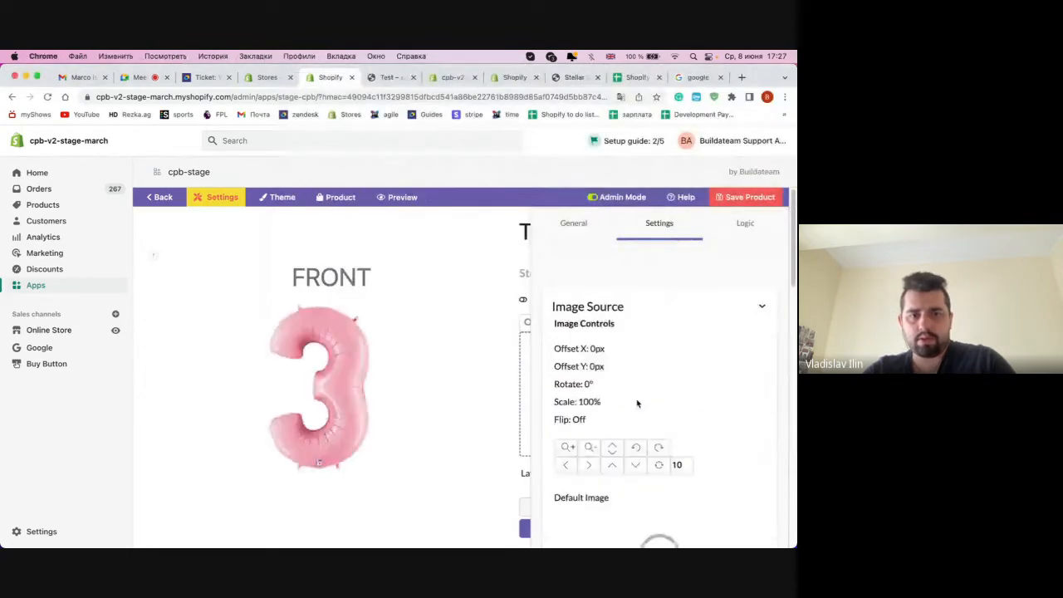
pyautogui.scroll(-10, 626, 344)
pyautogui.scroll(-3, 626, 413)
pyautogui.click(554, 504)
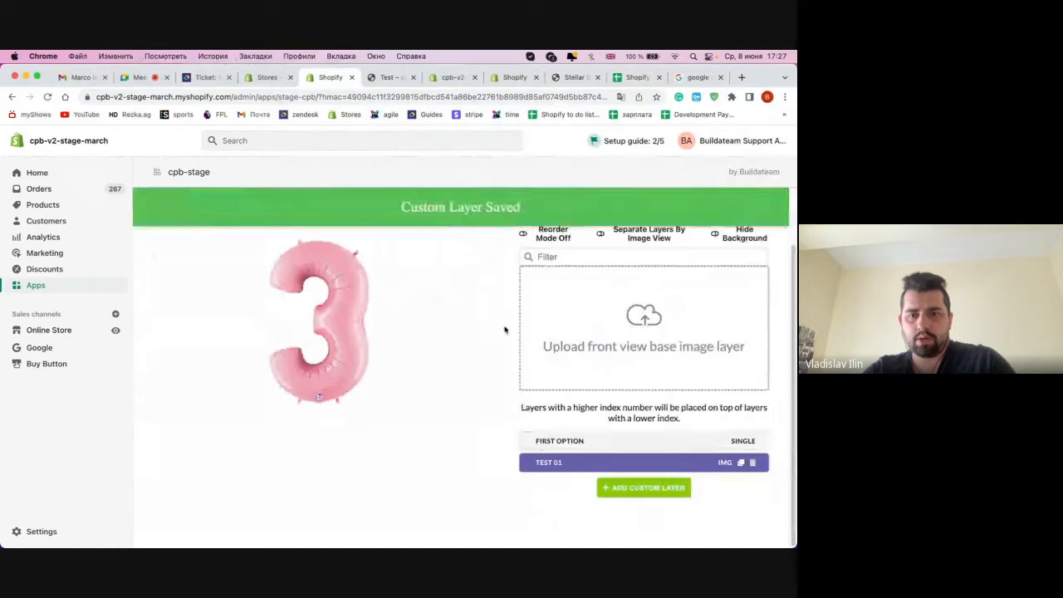
# - Return to the product steps and preview the balloon with First Option's Choice 2, Choice 3 and Choice 1 patterns
pyautogui.scroll(2, 504, 327)
pyautogui.click(532, 273)
pyautogui.scroll(-3, 611, 335)
pyautogui.click(607, 365)
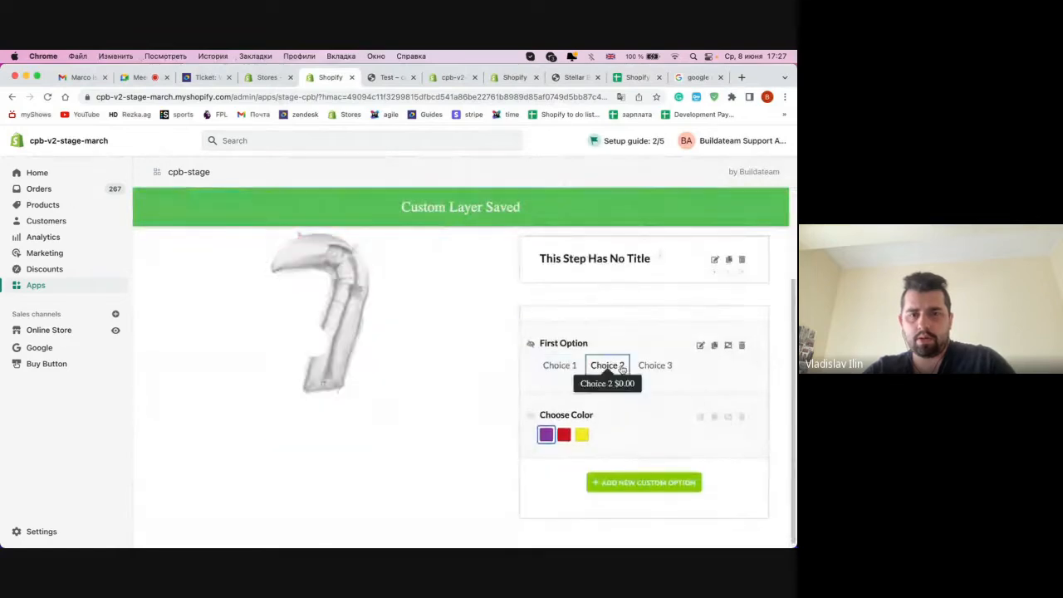
pyautogui.click(656, 365)
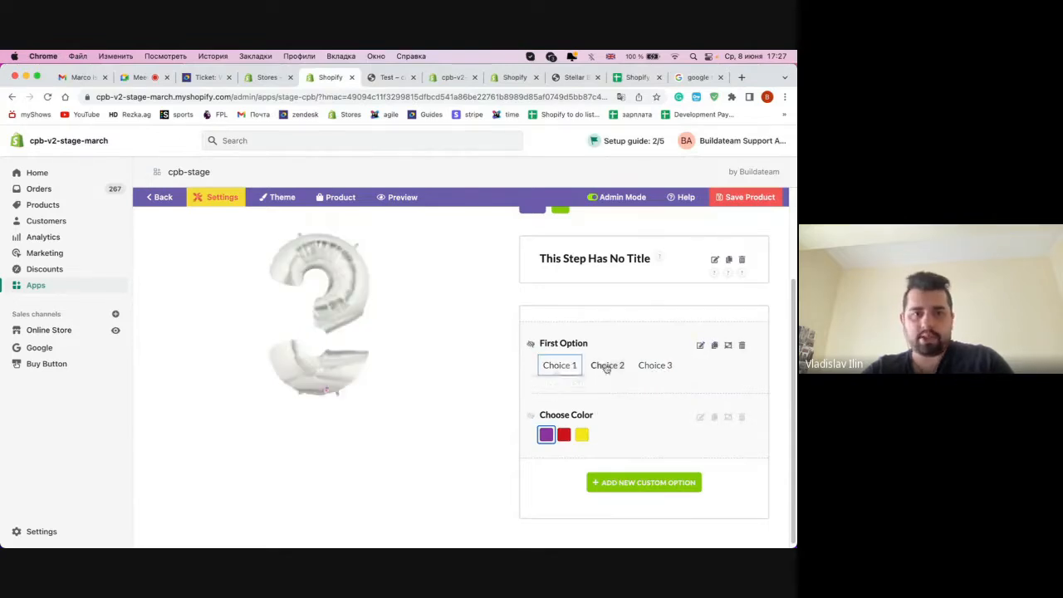
pyautogui.click(565, 367)
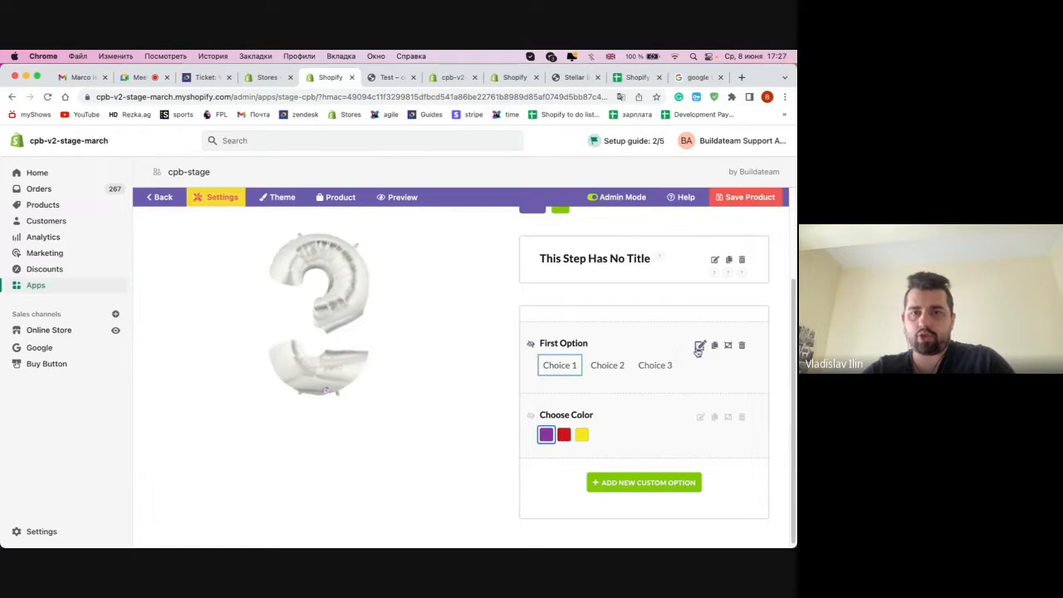
# - Replace First Option's Choice 1 front image with the shiny yellow gold foil picture from the Downloads folder and save the option
pyautogui.click(699, 346)
pyautogui.scroll(-10, 451, 355)
pyautogui.moveTo(236, 355)
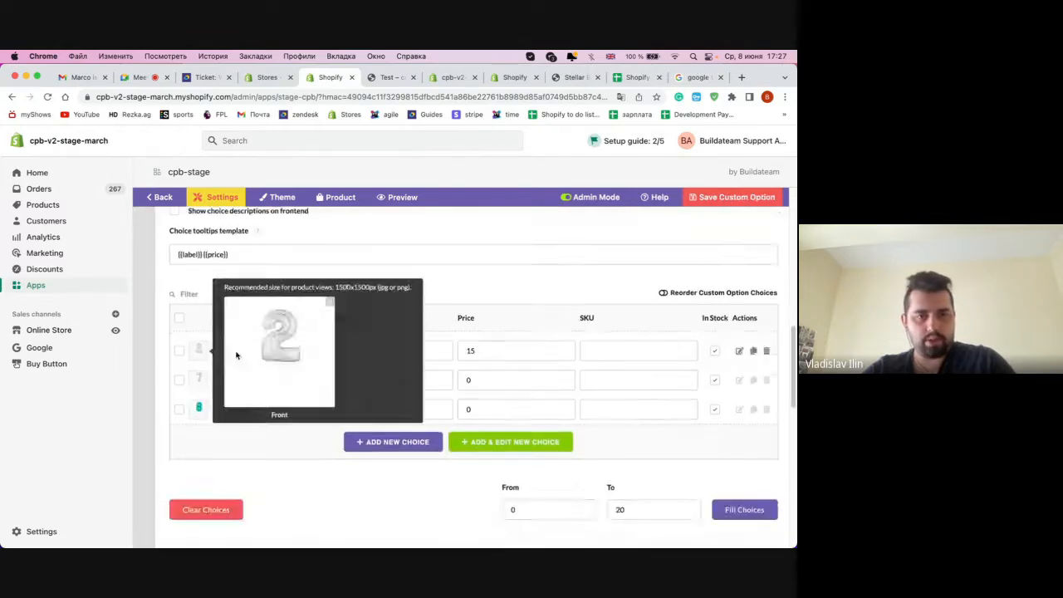
pyautogui.click(778, 176)
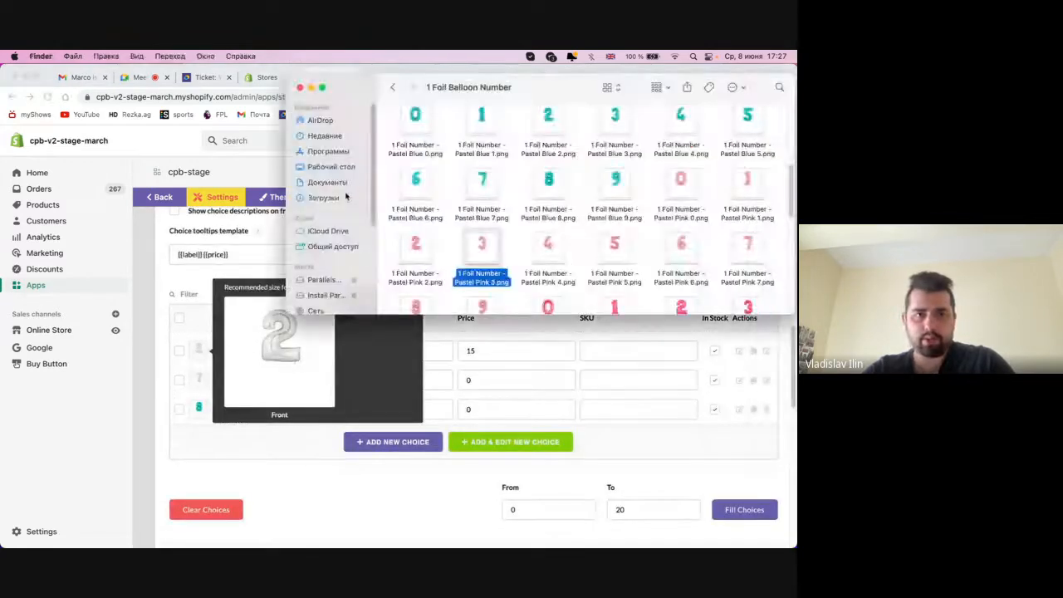
pyautogui.click(345, 197)
pyautogui.click(619, 221)
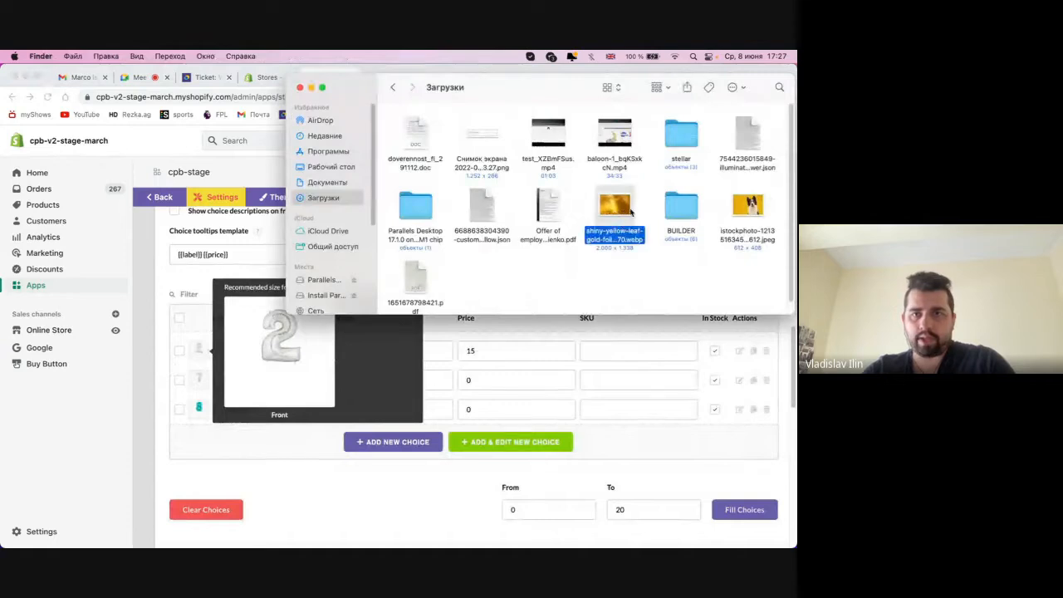
pyautogui.moveTo(624, 209); pyautogui.dragTo(279, 349)
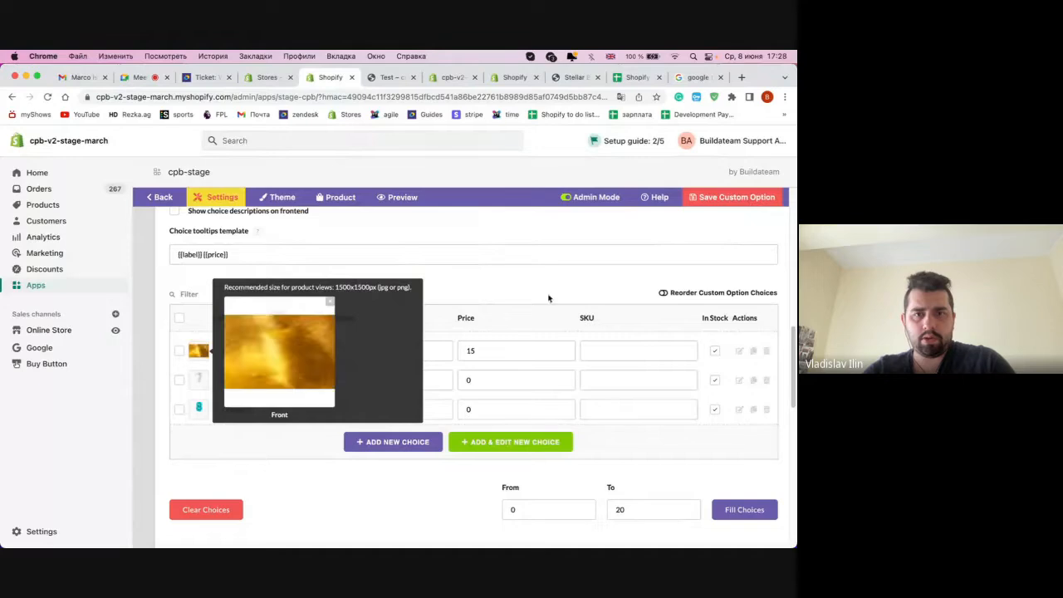
pyautogui.click(737, 197)
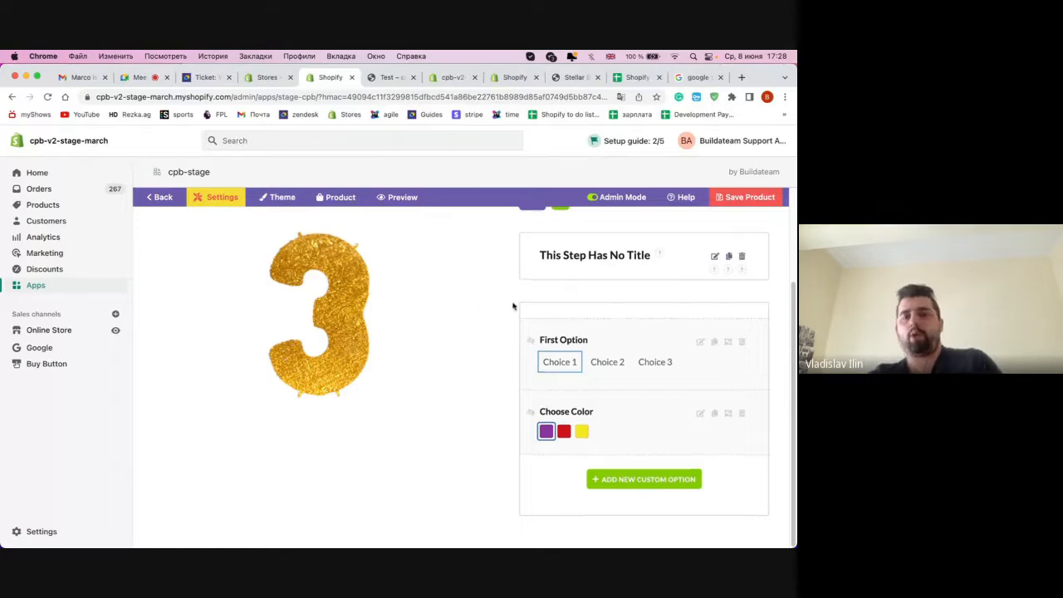
# - Review the Test 01 layer's image source settings, including its image controls and default image, and close them without changes
pyautogui.scroll(3, 513, 304)
pyautogui.click(589, 274)
pyautogui.scroll(-2, 602, 409)
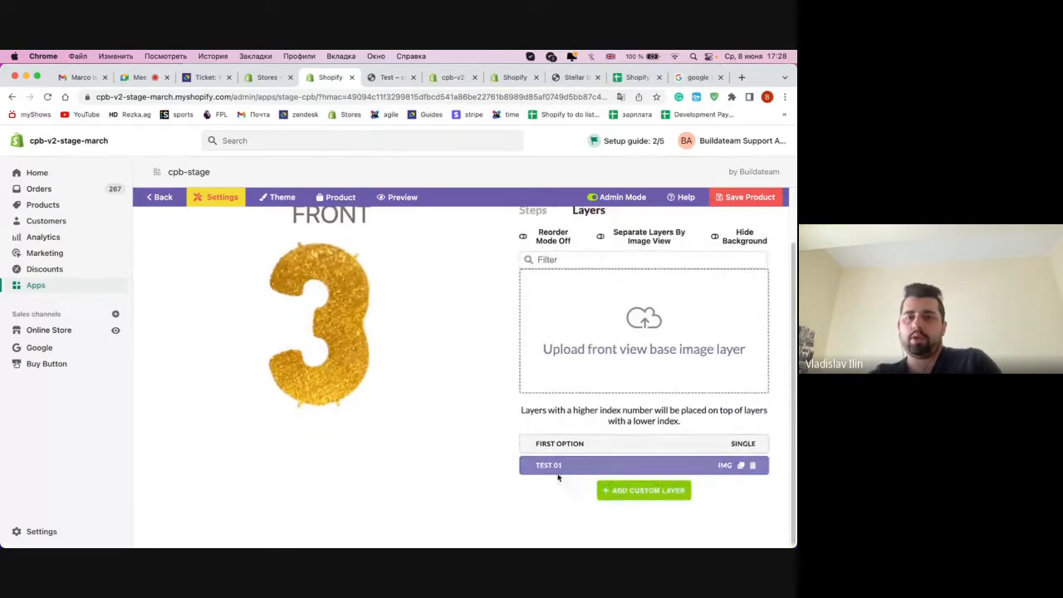
pyautogui.click(558, 464)
pyautogui.click(662, 233)
pyautogui.click(630, 305)
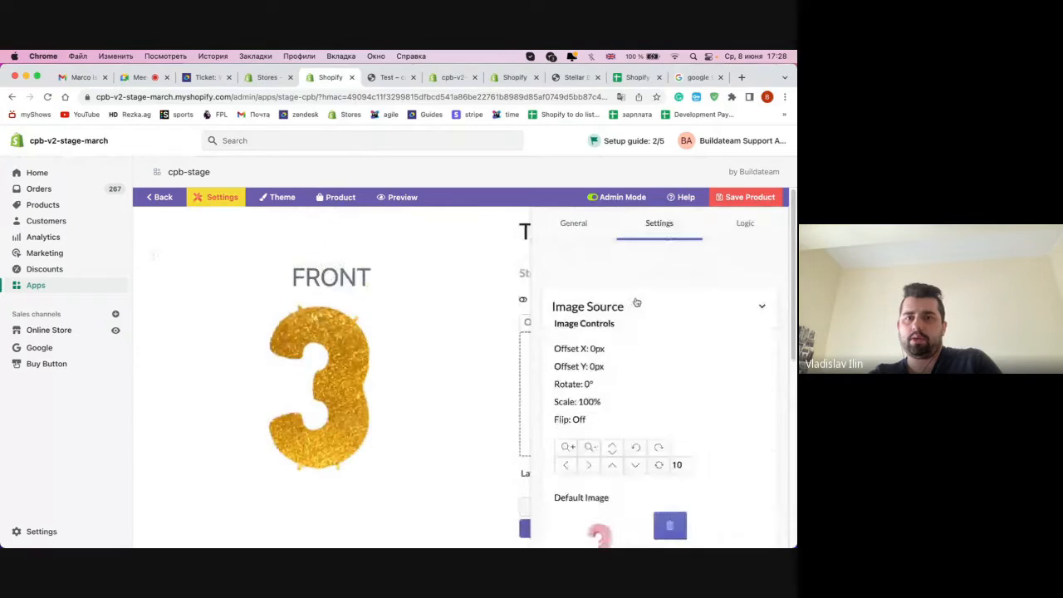
pyautogui.scroll(-2, 366, 335)
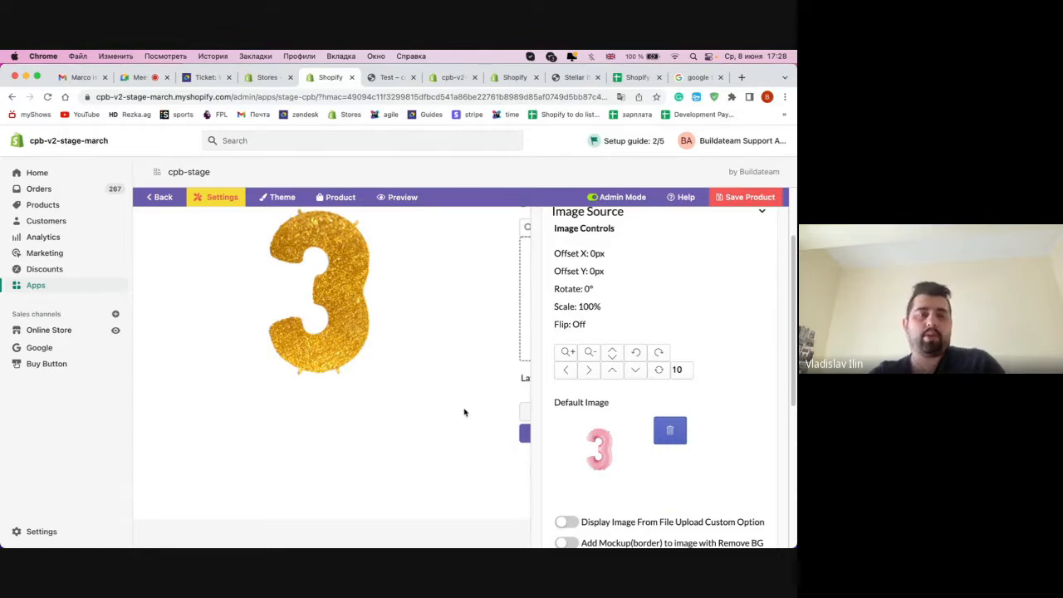
pyautogui.scroll(-5, 693, 366)
pyautogui.click(684, 493)
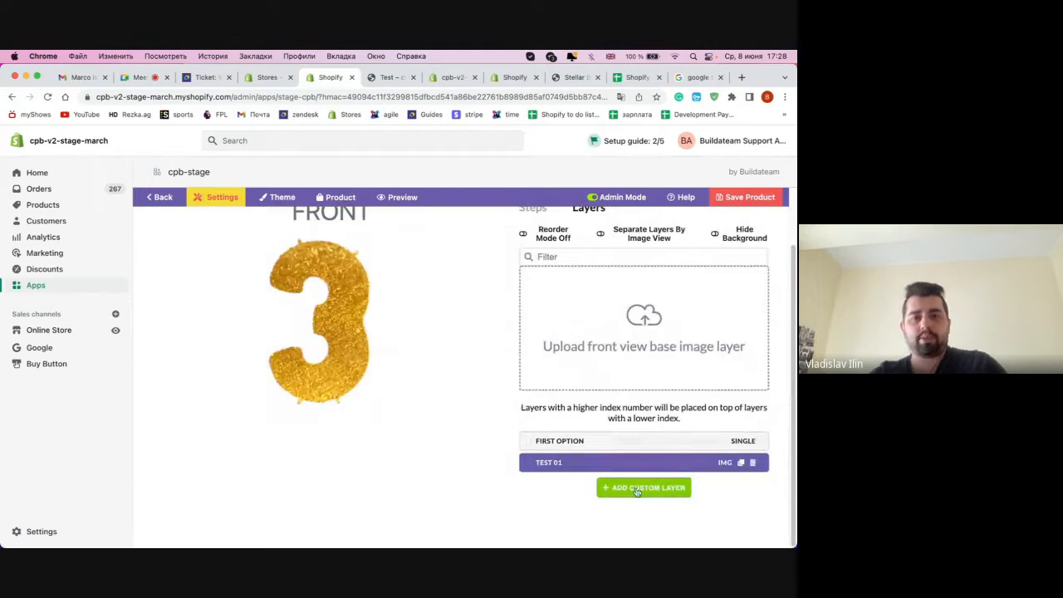
# - Add a custom option titled "Put your text" to the untitled step and make it an Input Field displayed as Text Area
pyautogui.click(525, 212)
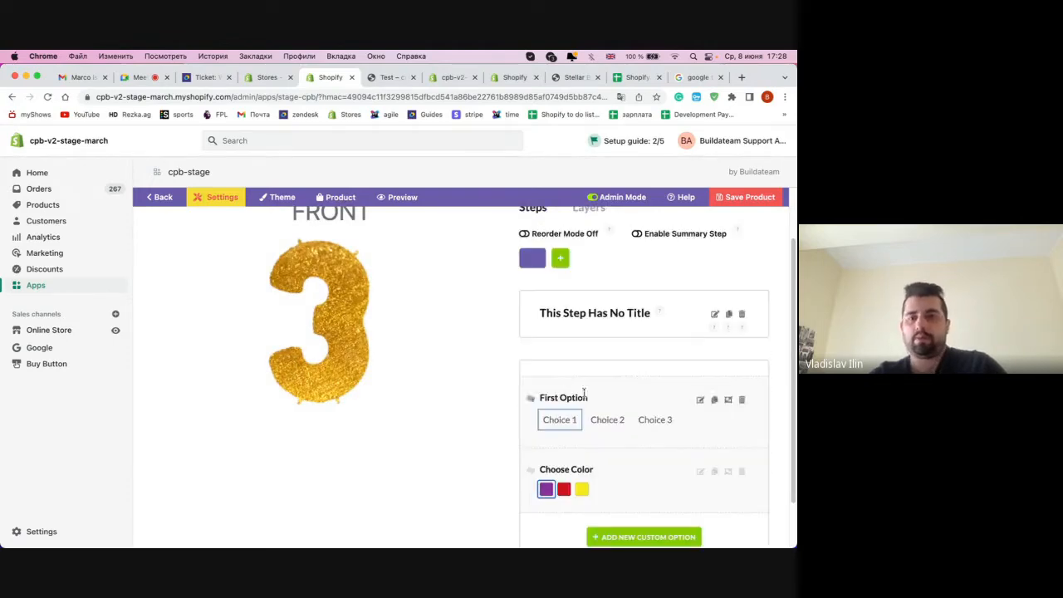
pyautogui.scroll(-2, 643, 498)
pyautogui.click(616, 480)
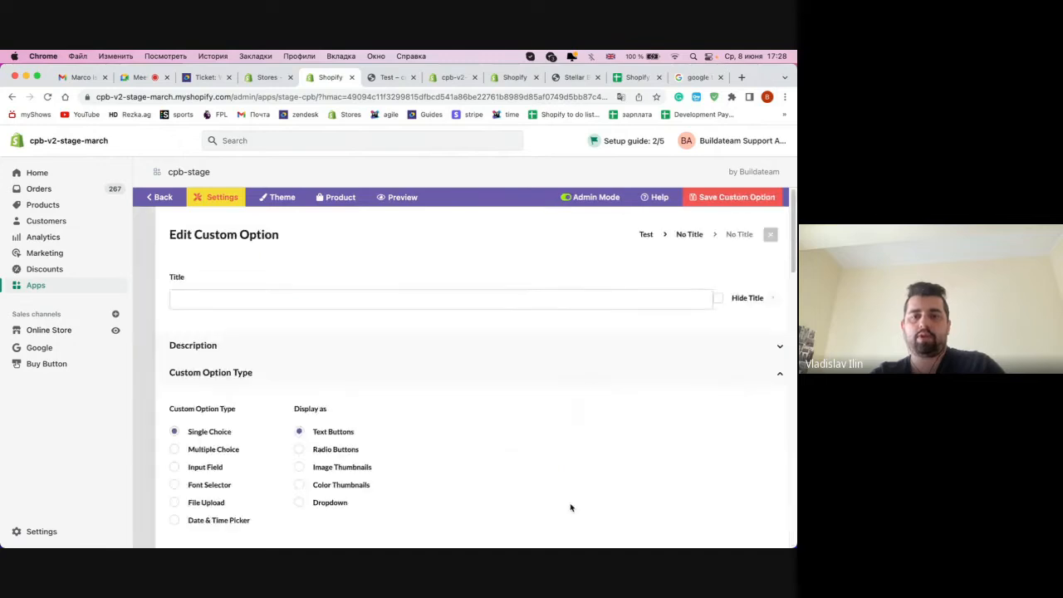
pyautogui.click(193, 303)
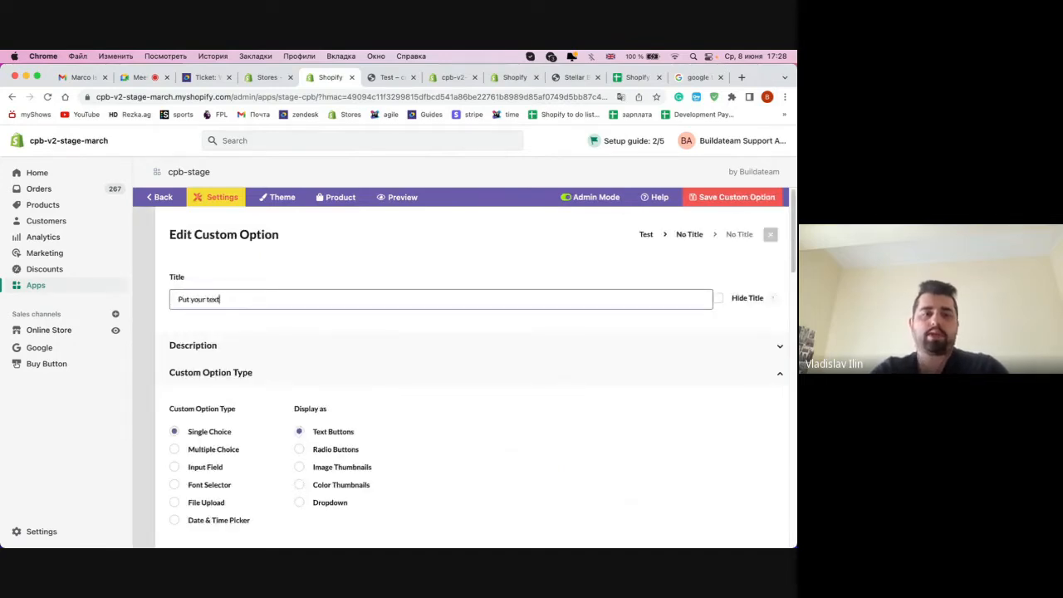
pyautogui.scroll(-1, 199, 391)
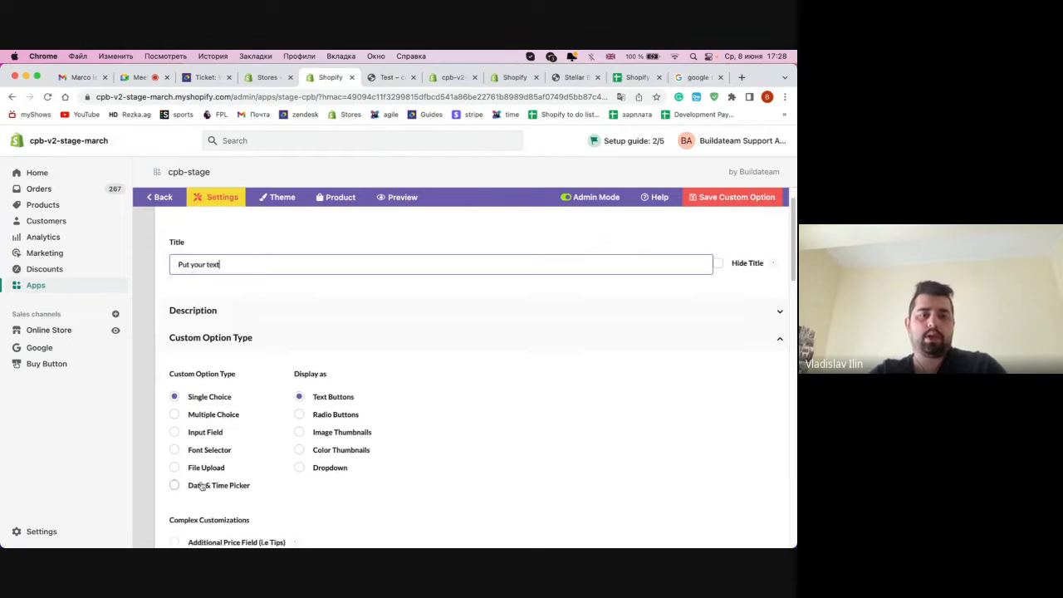
pyautogui.click(209, 432)
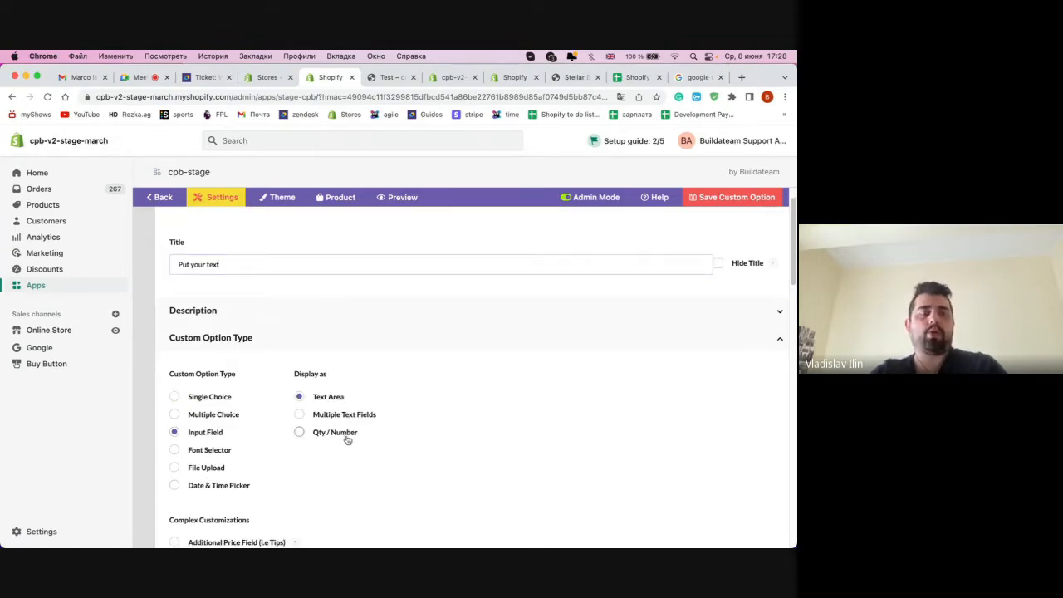
# - Open the attributes of the text option's Choice 1, set its maximal length to 10 and enable the characters counter
pyautogui.scroll(-5, 408, 407)
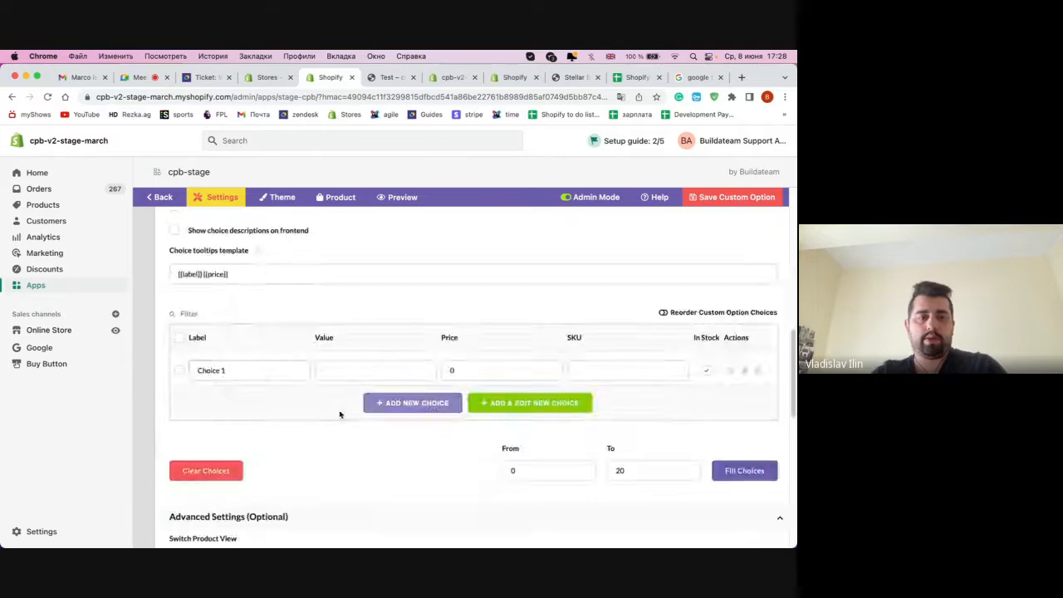
pyautogui.click(249, 370)
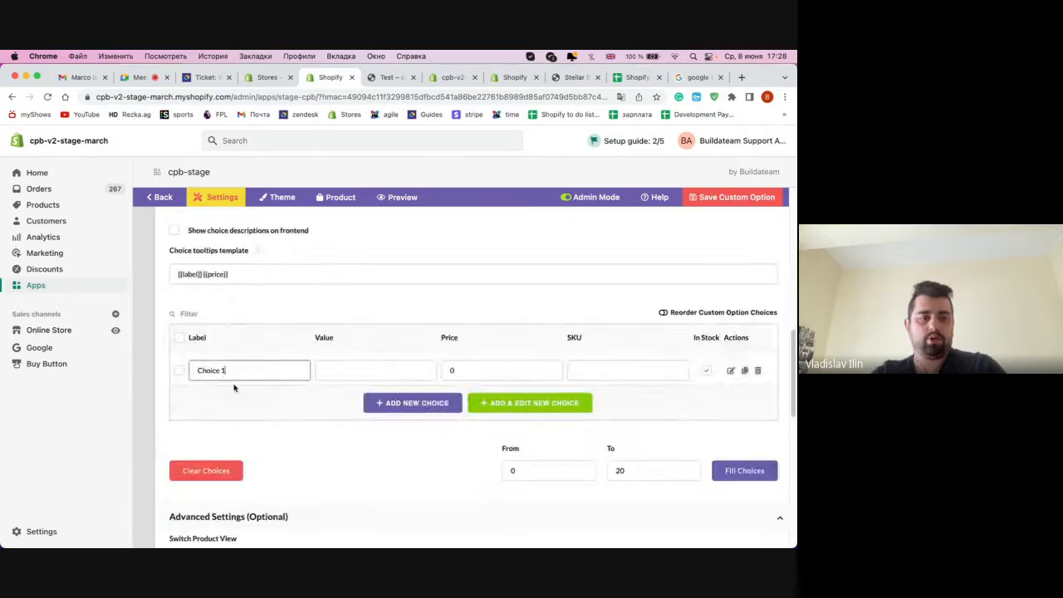
pyautogui.click(730, 371)
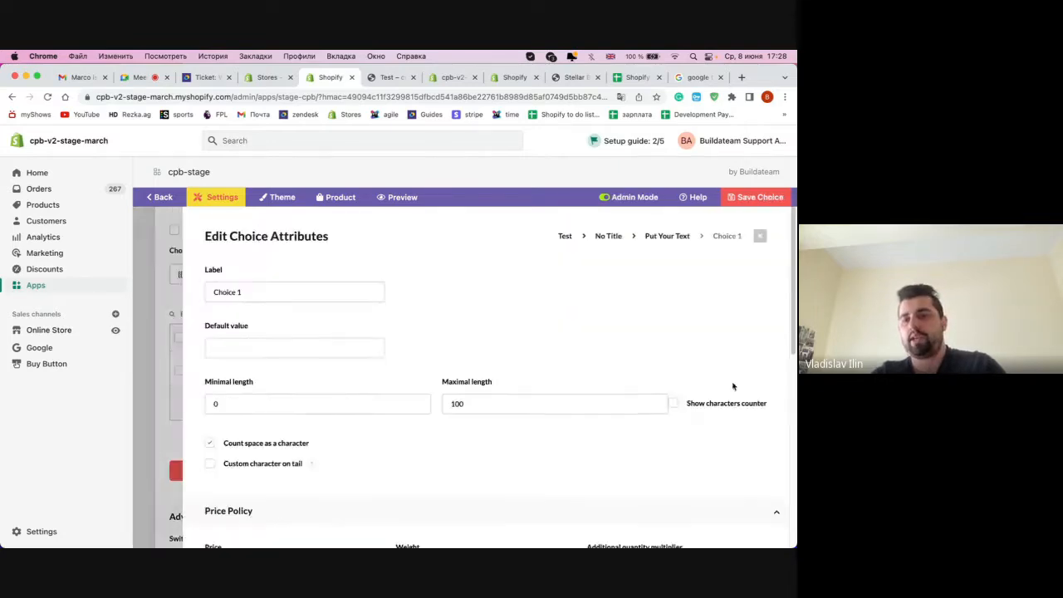
pyautogui.scroll(-3, 538, 277)
pyautogui.scroll(2, 539, 275)
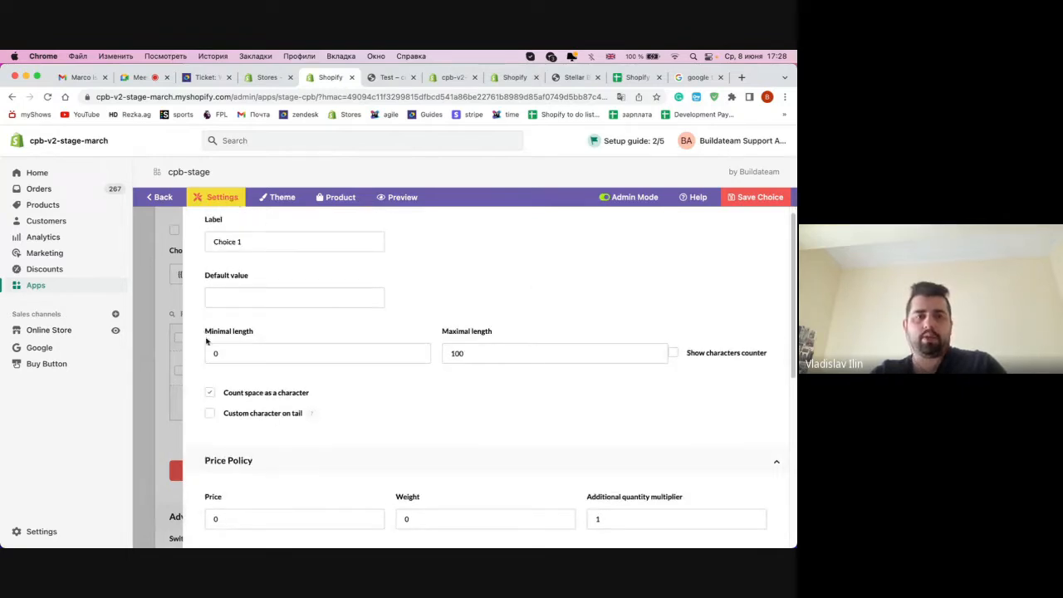
pyautogui.doubleClick(257, 356)
pyautogui.doubleClick(502, 354)
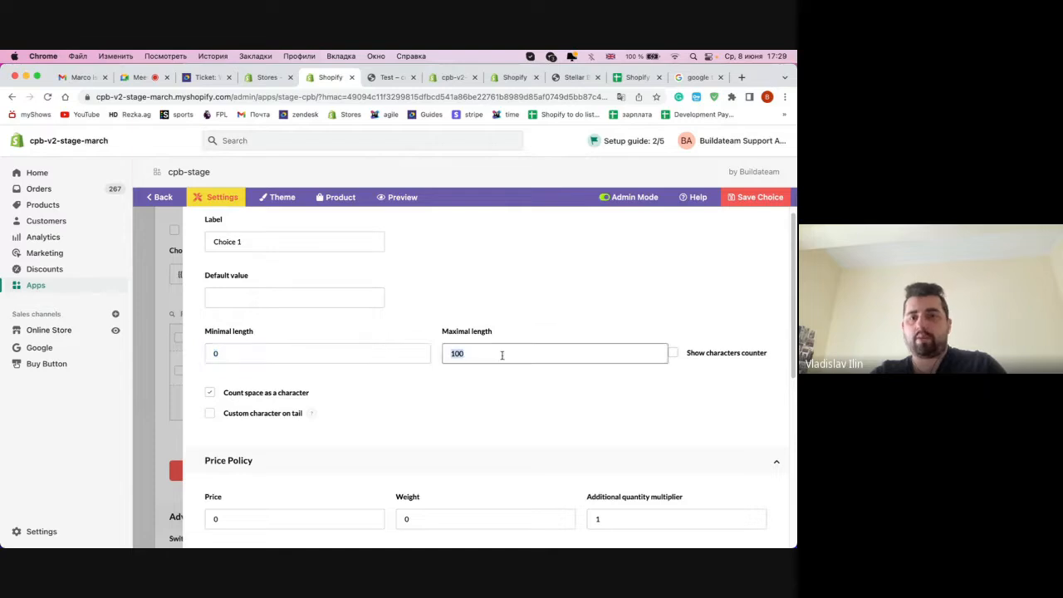
pyautogui.write('10')
pyautogui.click(672, 353)
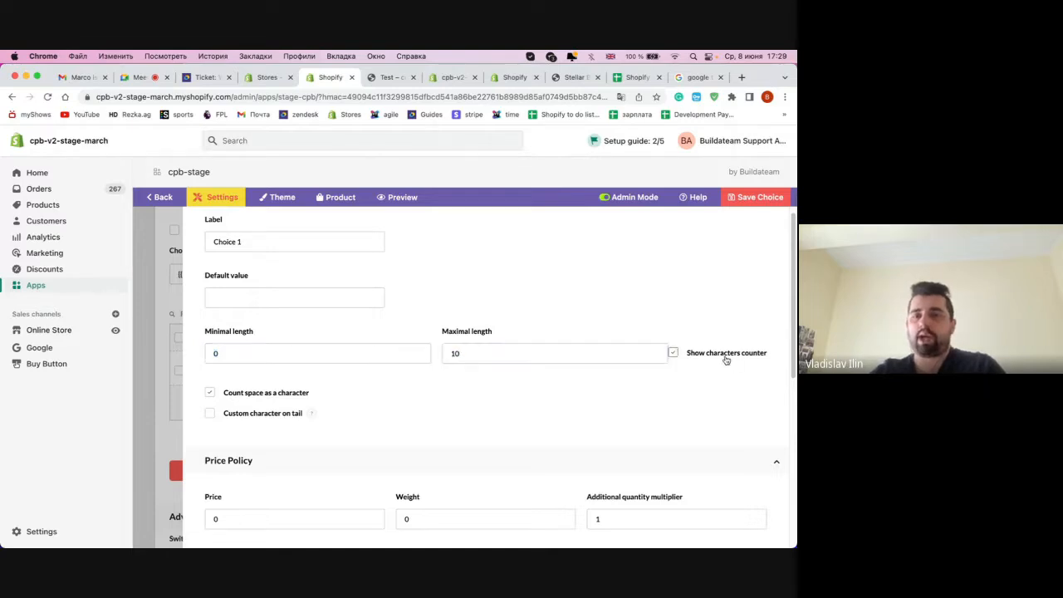
# - Enable charging per character for Choice 1 at a price of 10 per character, and save the choice and the custom option
pyautogui.scroll(-3, 285, 408)
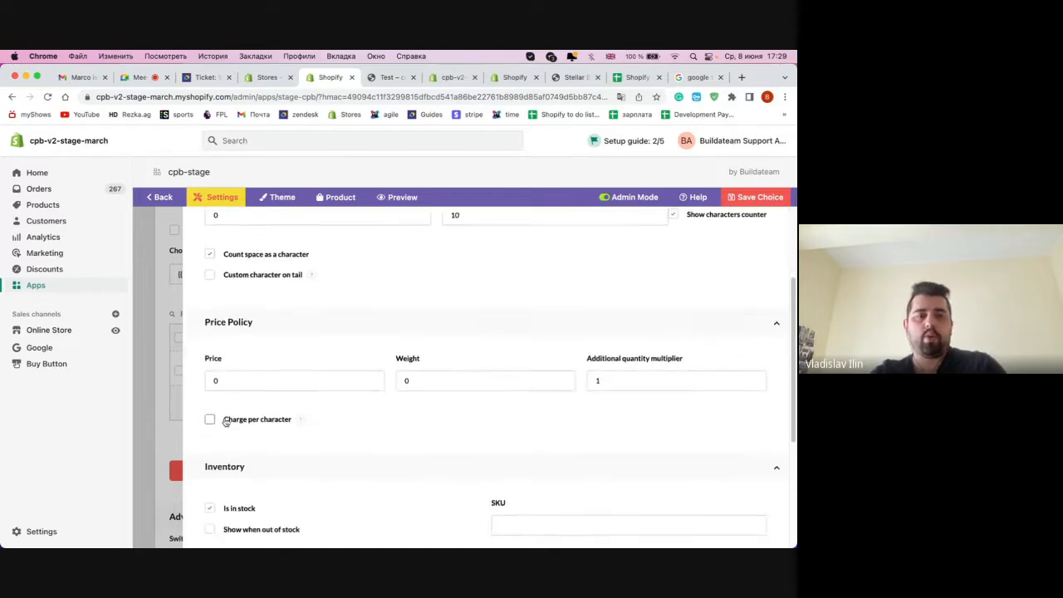
pyautogui.click(223, 422)
pyautogui.click(271, 379)
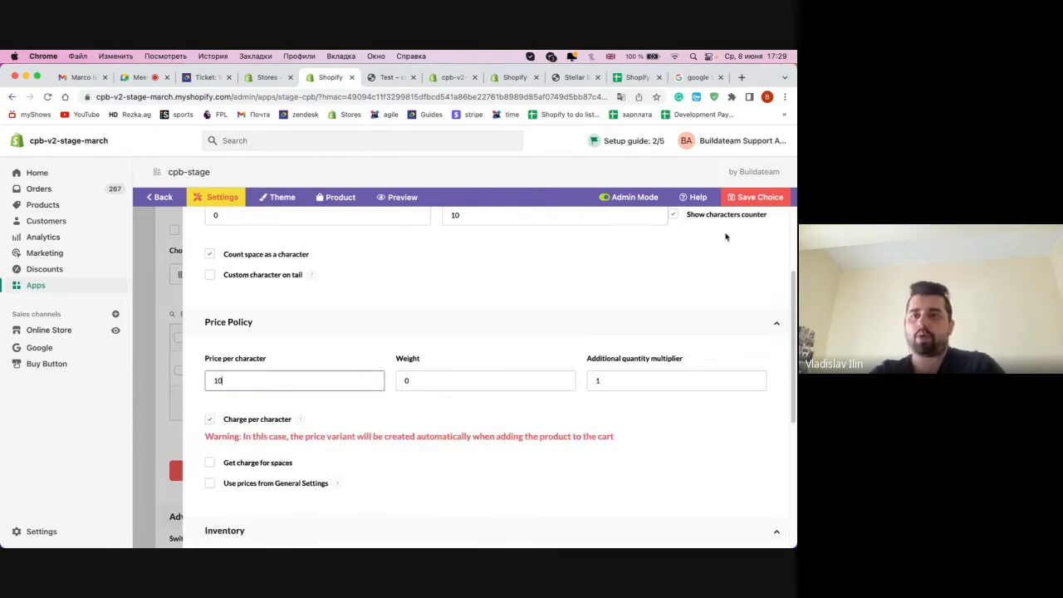
pyautogui.click(751, 197)
pyautogui.click(750, 197)
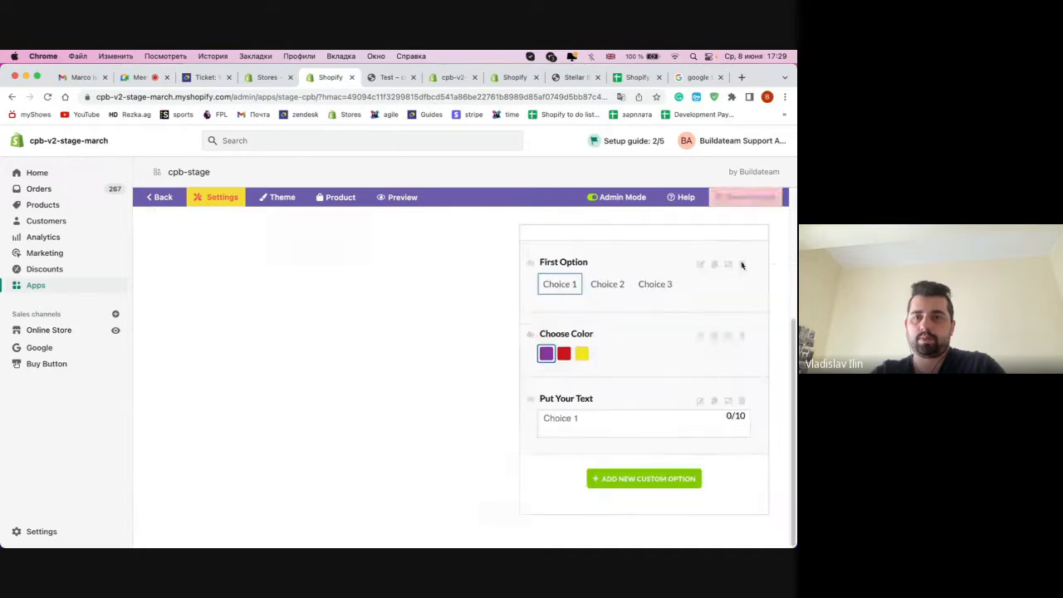
# - Add a custom layer of type Simple Text (Fast Render) and title it "Test text"
pyautogui.scroll(4, 619, 372)
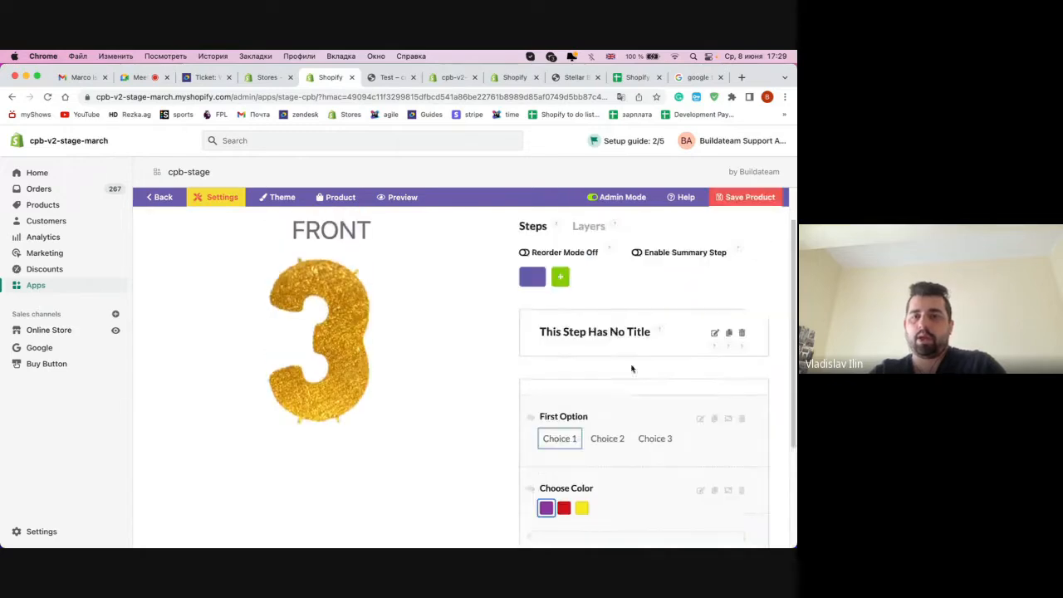
pyautogui.click(589, 271)
pyautogui.scroll(-2, 629, 446)
pyautogui.click(636, 490)
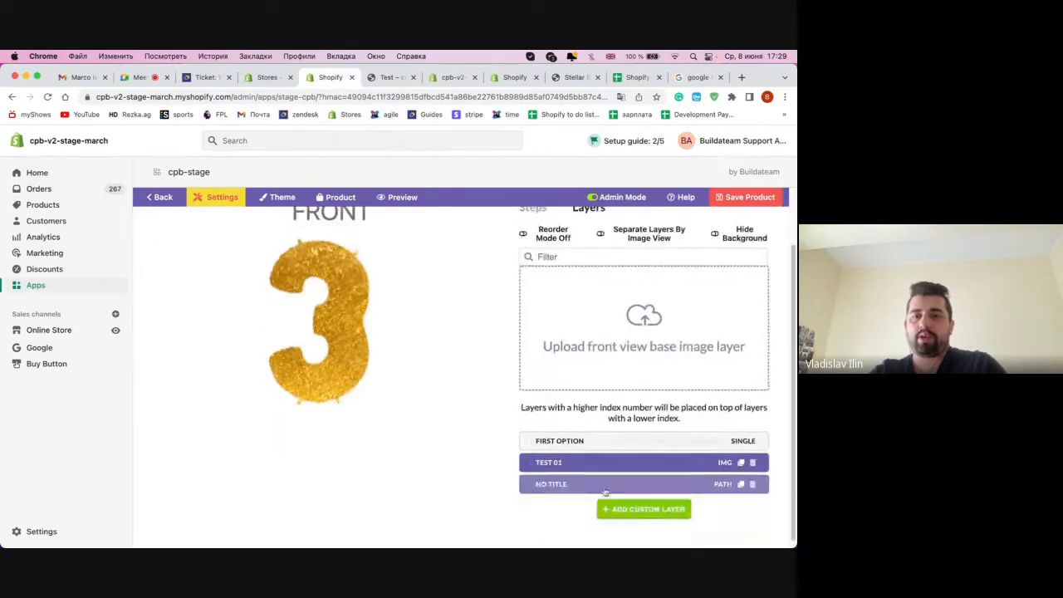
pyautogui.click(619, 394)
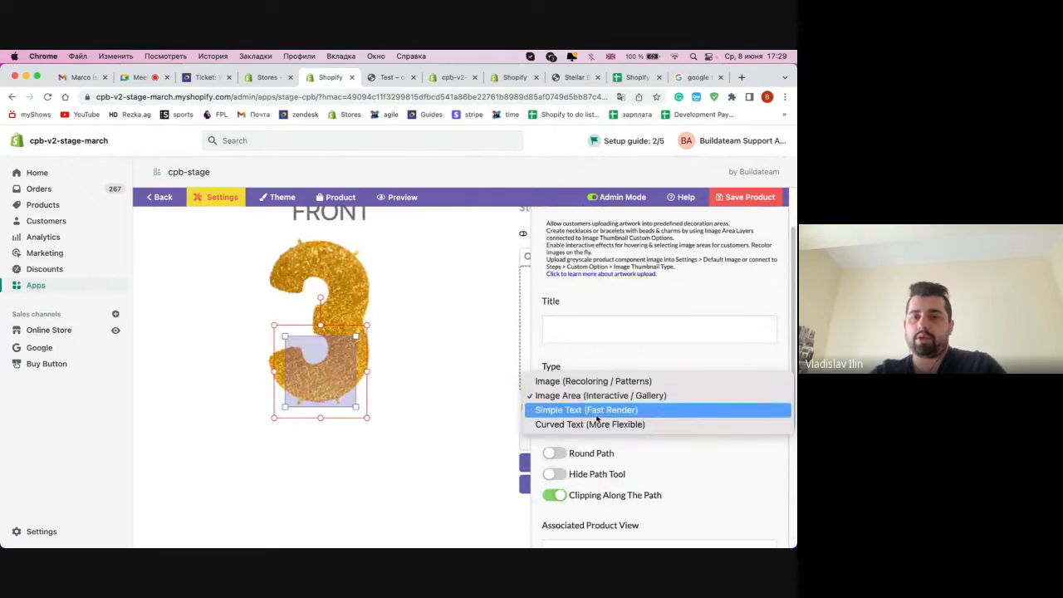
pyautogui.click(595, 410)
pyautogui.click(591, 346)
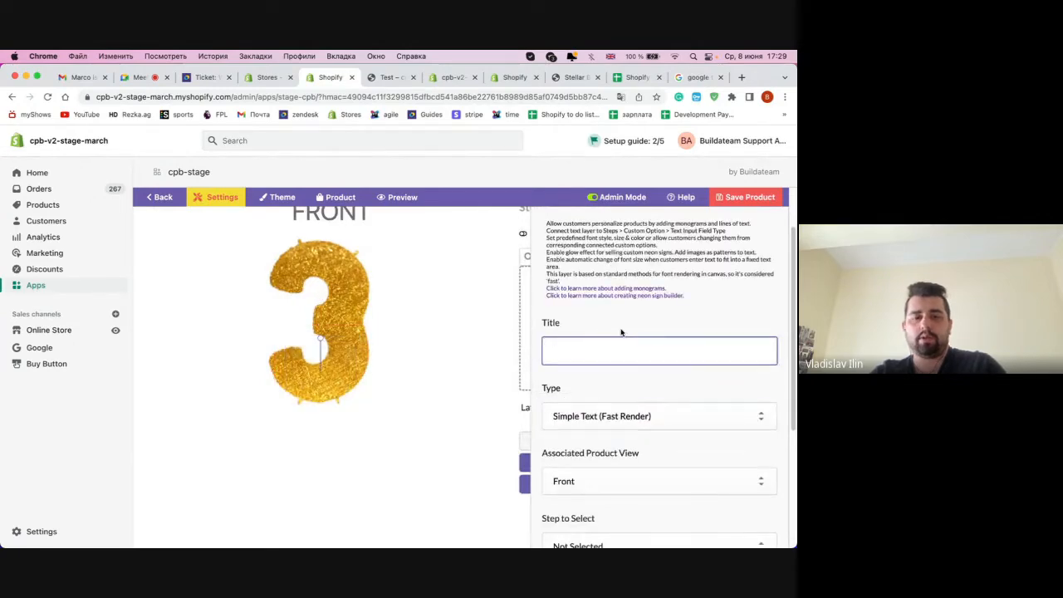
pyautogui.write('Test text')
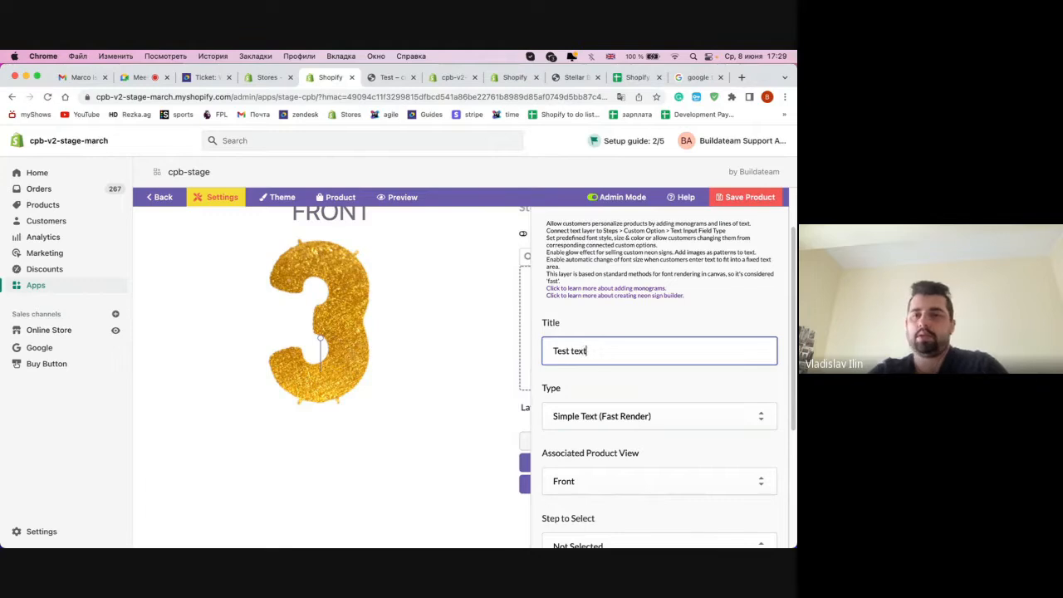
# - Set the Test text layer's text source to the untitled step, custom option "Put your text" and Choice 1
pyautogui.scroll(2, 668, 264)
pyautogui.click(659, 224)
pyautogui.click(648, 309)
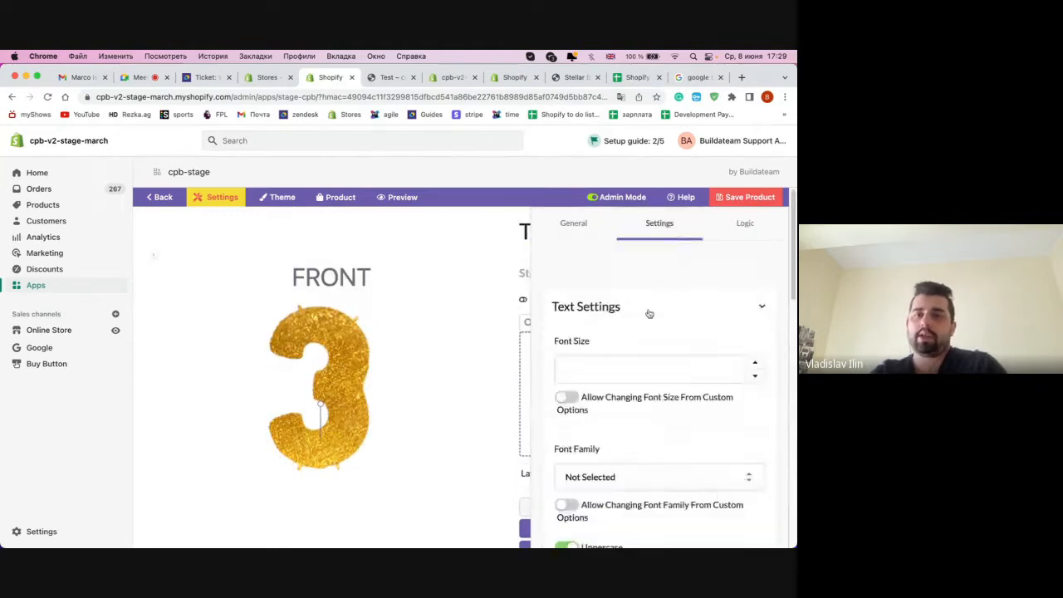
pyautogui.scroll(-5, 649, 312)
pyautogui.scroll(-5, 649, 312)
pyautogui.click(582, 311)
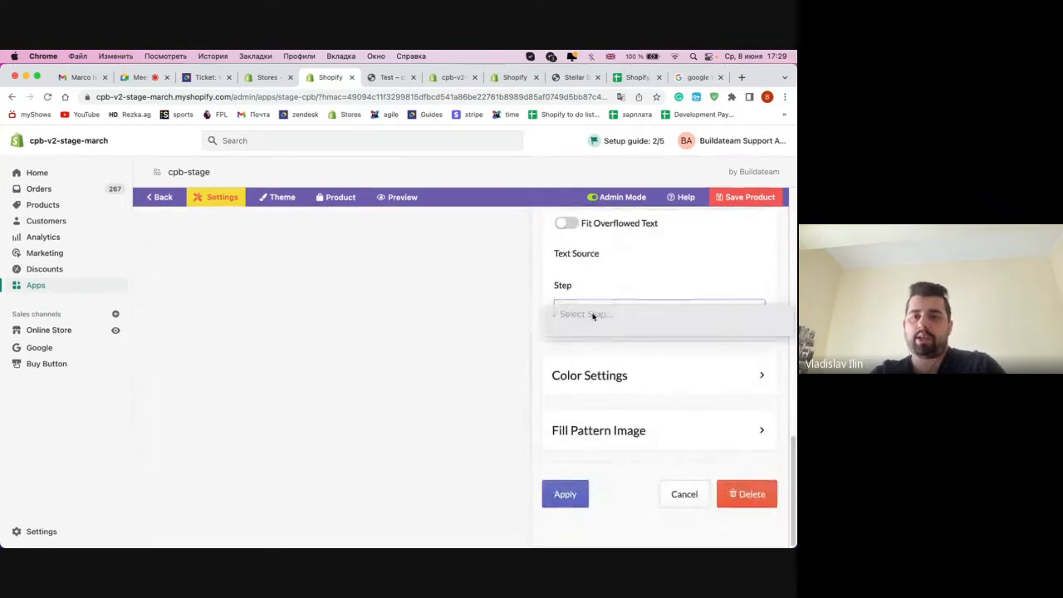
pyautogui.click(604, 327)
pyautogui.click(591, 377)
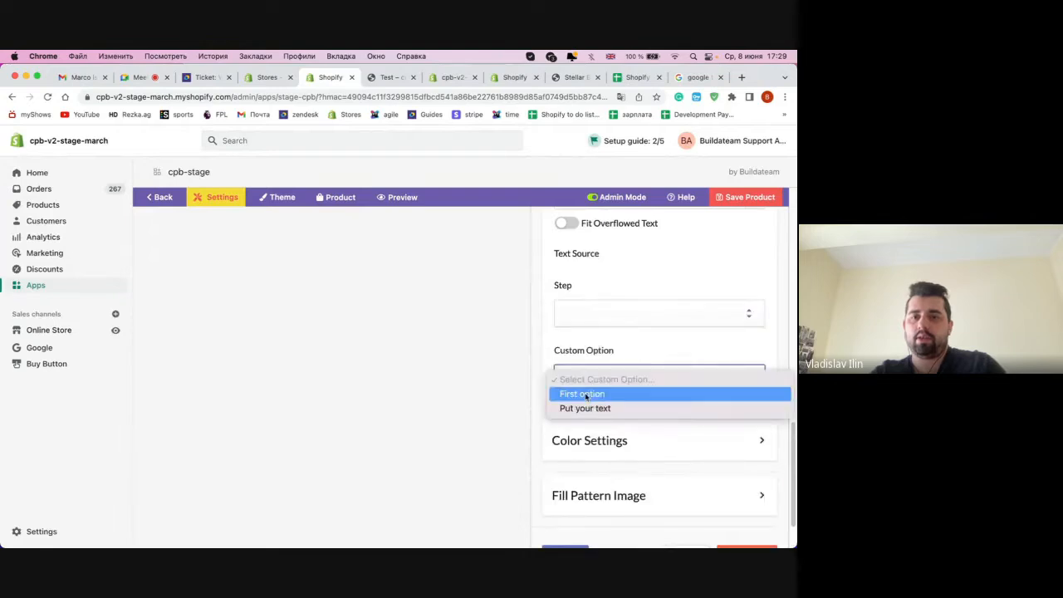
pyautogui.click(586, 408)
pyautogui.click(599, 441)
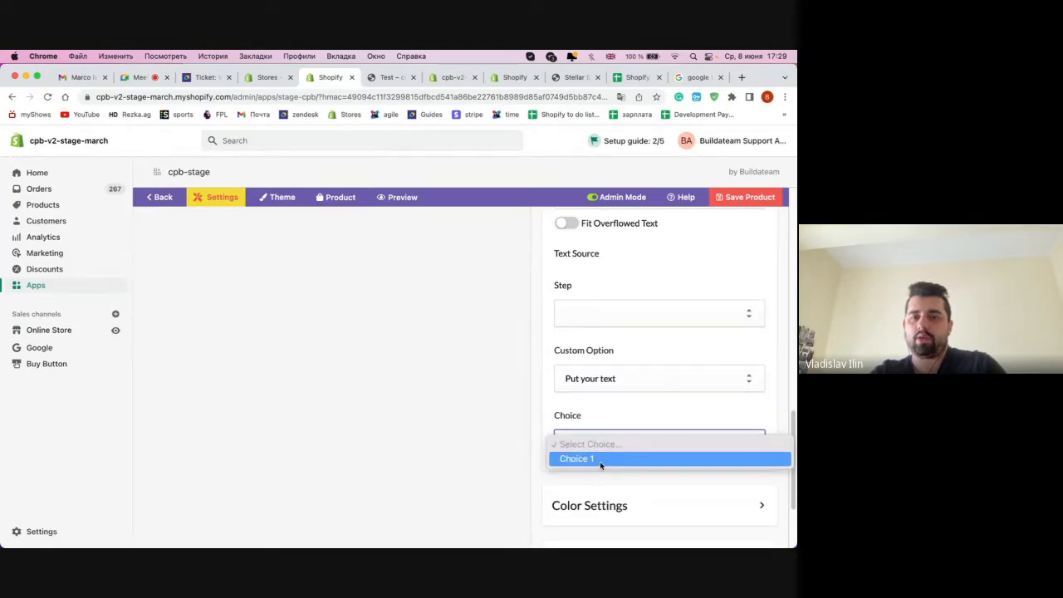
pyautogui.click(599, 461)
pyautogui.scroll(-2, 616, 423)
pyautogui.scroll(2, 585, 294)
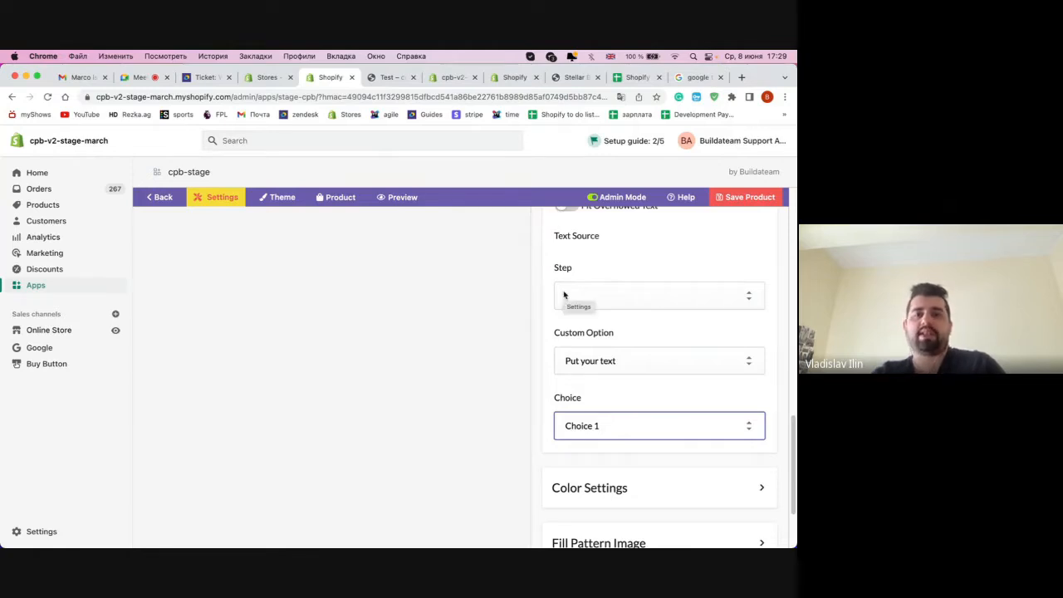
# - Review the text source's available steps, custom options and choices, and apply the layer settings
pyautogui.click(616, 288)
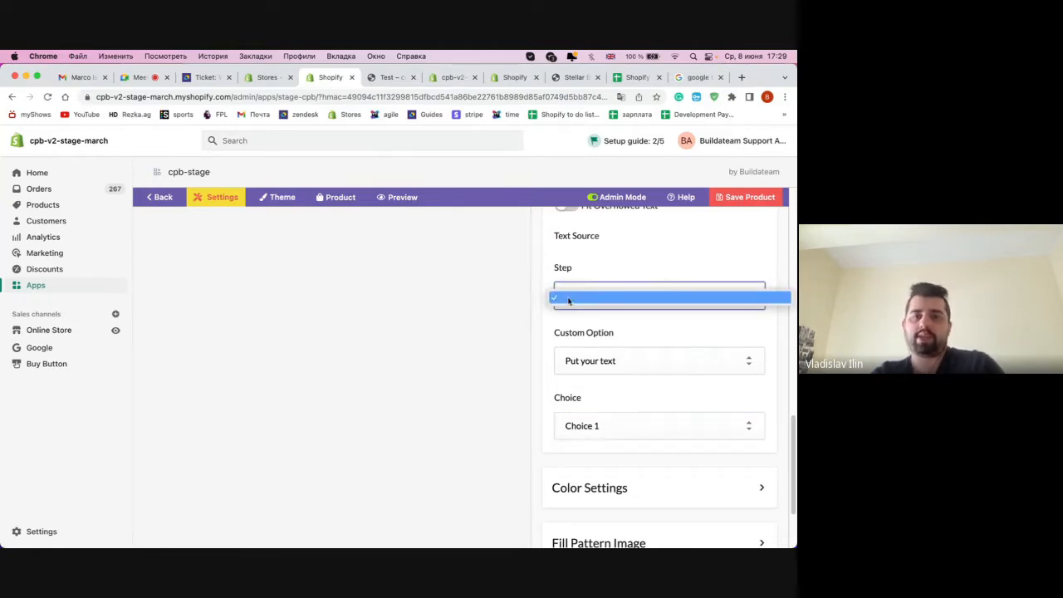
pyautogui.click(607, 299)
pyautogui.click(593, 364)
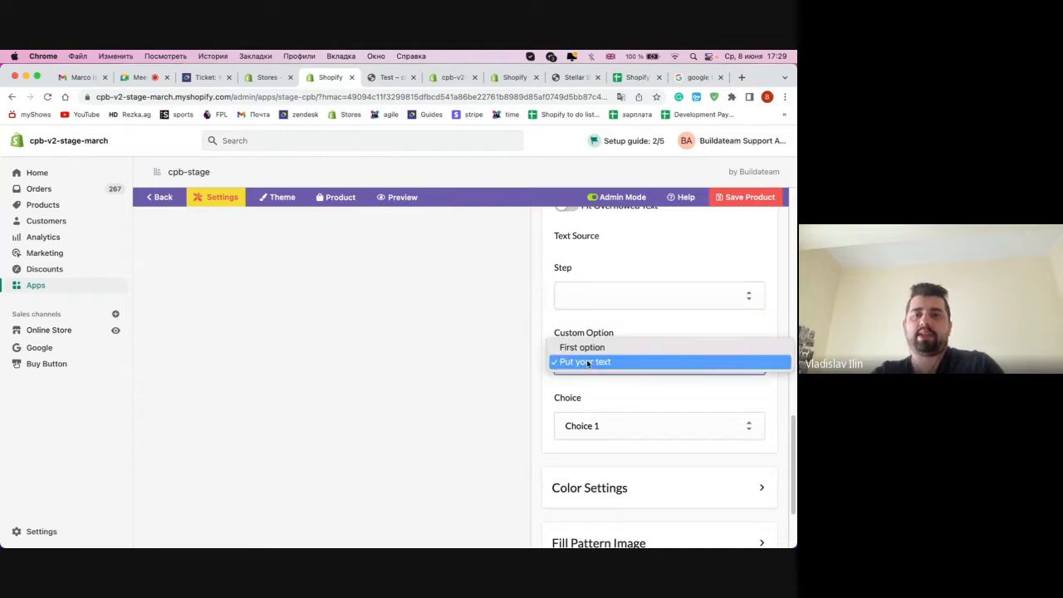
pyautogui.click(650, 377)
pyautogui.click(603, 383)
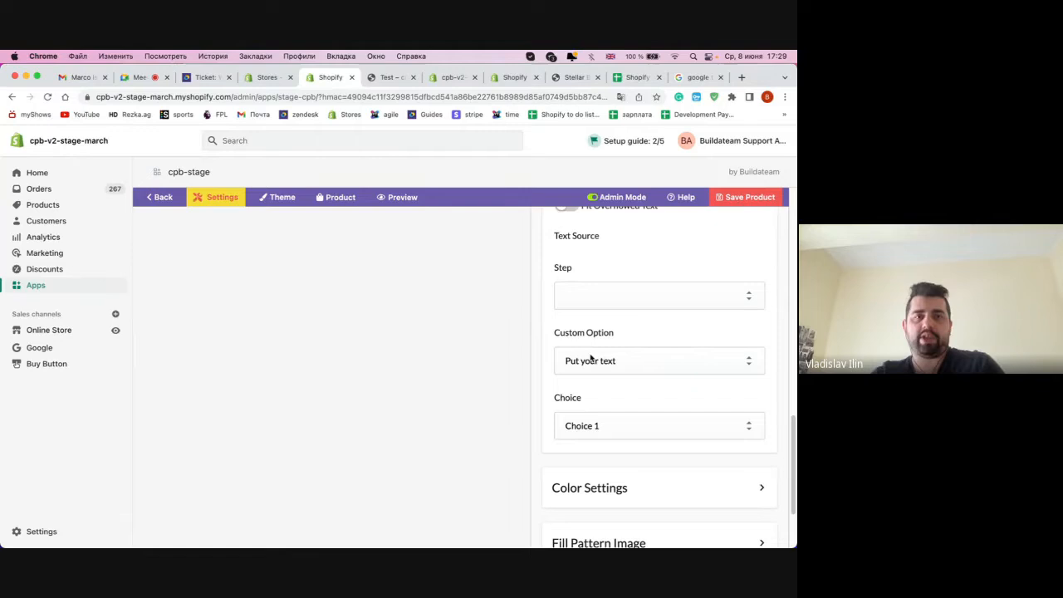
pyautogui.click(590, 431)
pyautogui.click(585, 427)
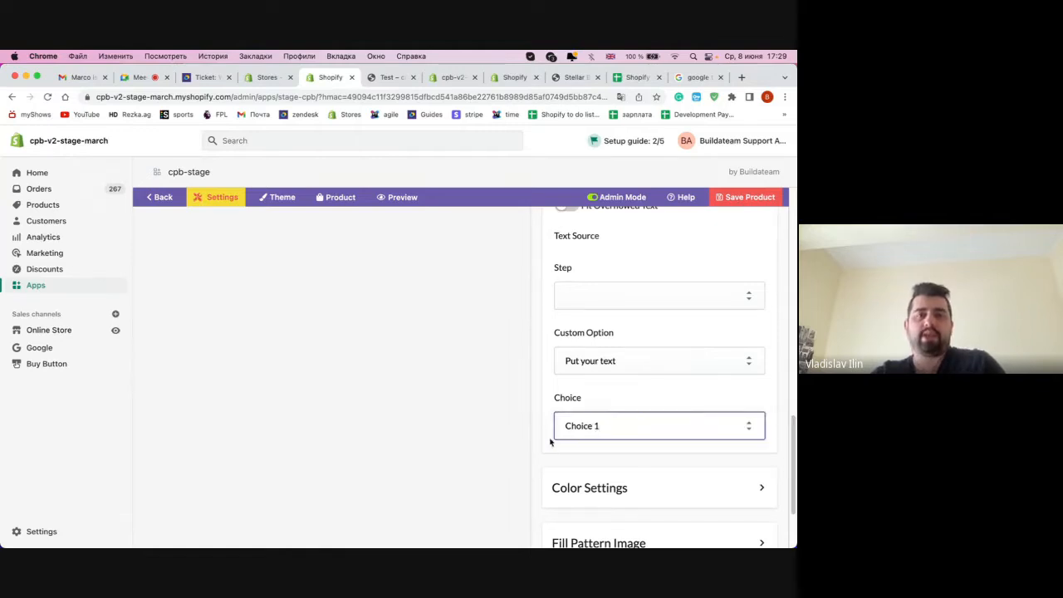
pyautogui.scroll(-3, 612, 394)
pyautogui.click(565, 495)
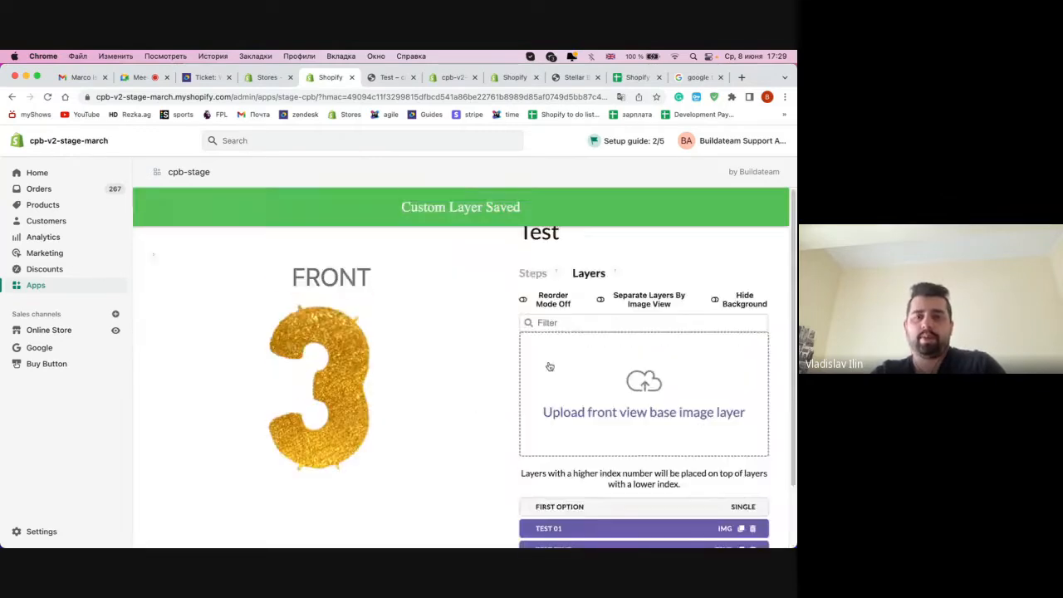
# - Enter TEST in the Put Your Text field to try out the text layer on the product preview
pyautogui.scroll(-5, 594, 415)
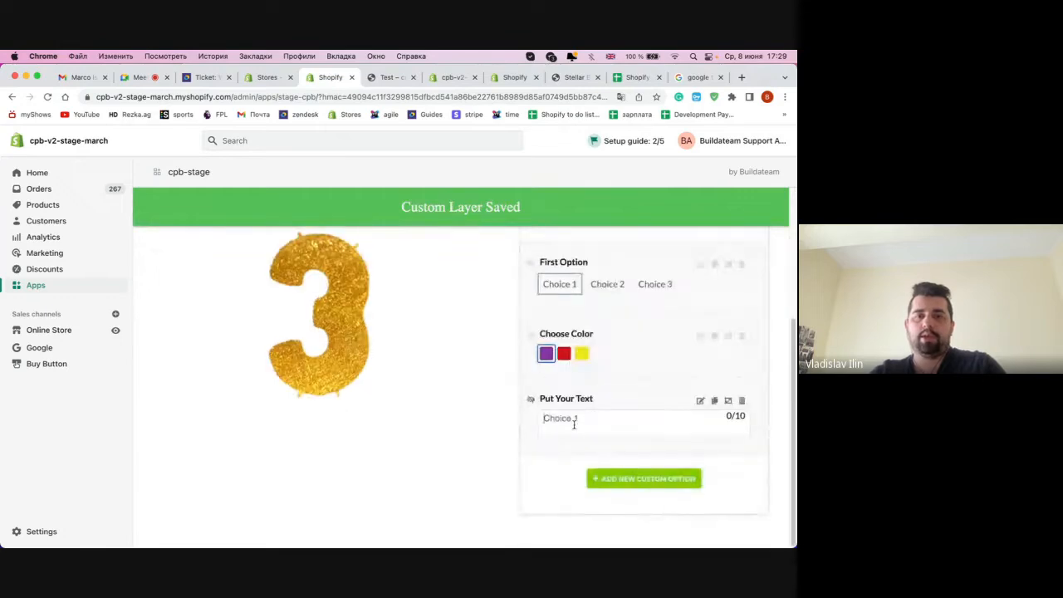
pyautogui.click(574, 425)
pyautogui.write('TEST')
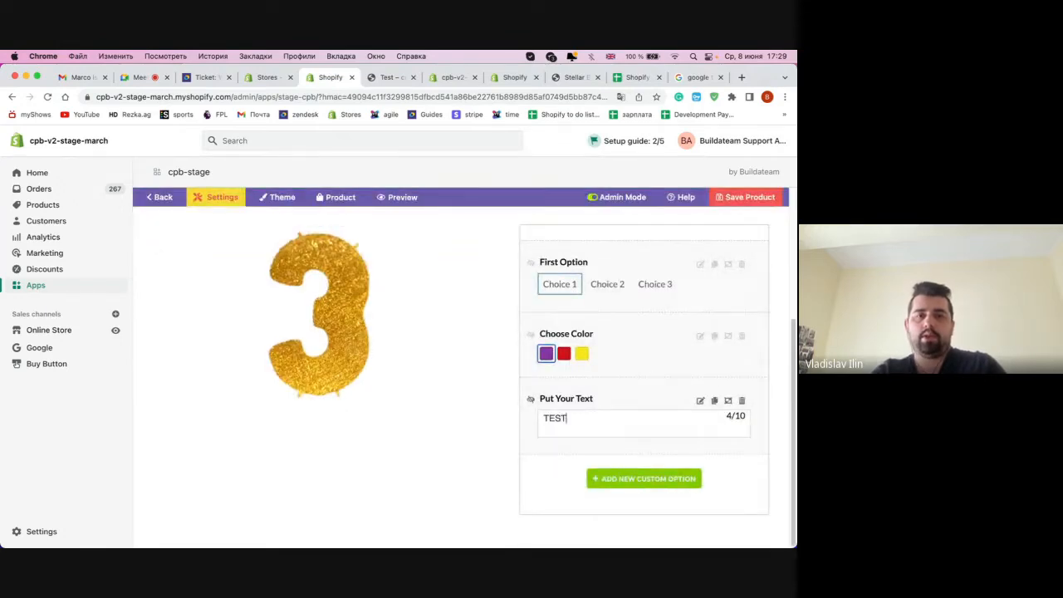
pyautogui.scroll(5, 571, 404)
# - Reopen the Test text layer's text settings and set the font size to 100
pyautogui.click(589, 275)
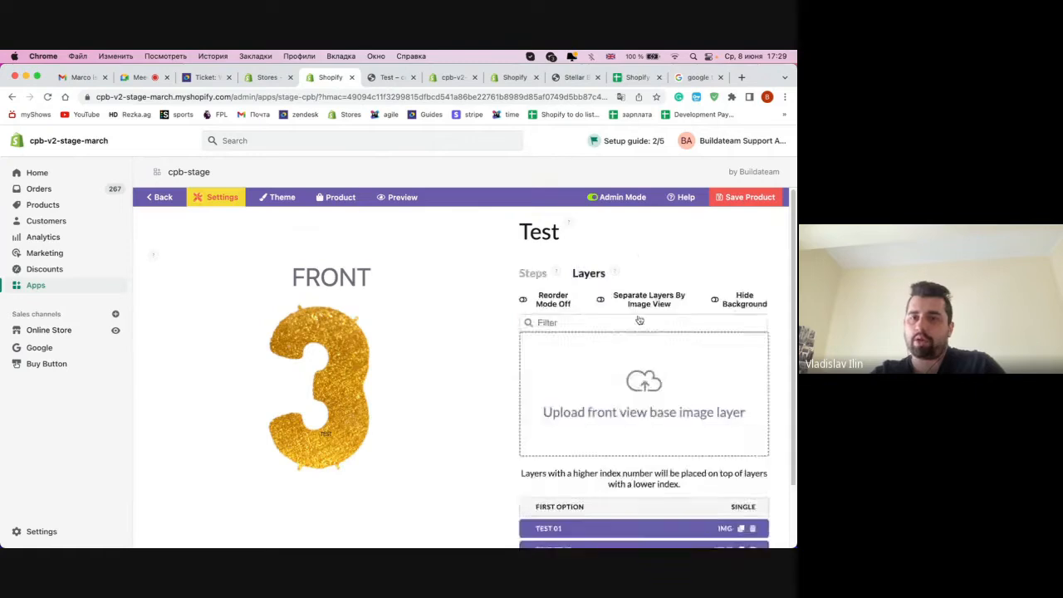
pyautogui.scroll(-2, 622, 457)
pyautogui.click(563, 477)
pyautogui.scroll(3, 700, 257)
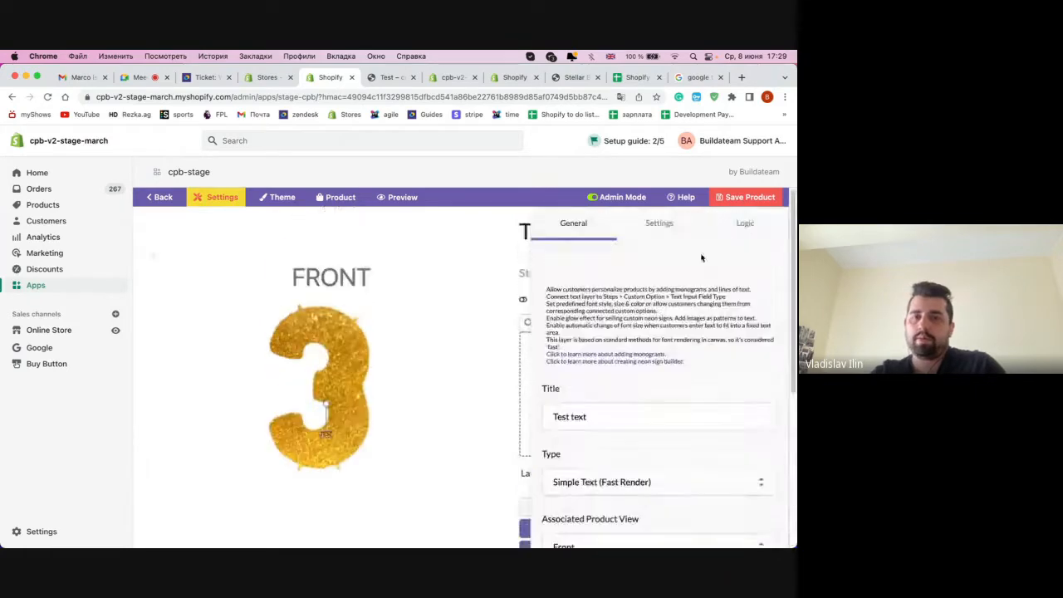
pyautogui.click(658, 226)
pyautogui.click(616, 306)
pyautogui.scroll(-1, 615, 339)
pyautogui.click(620, 330)
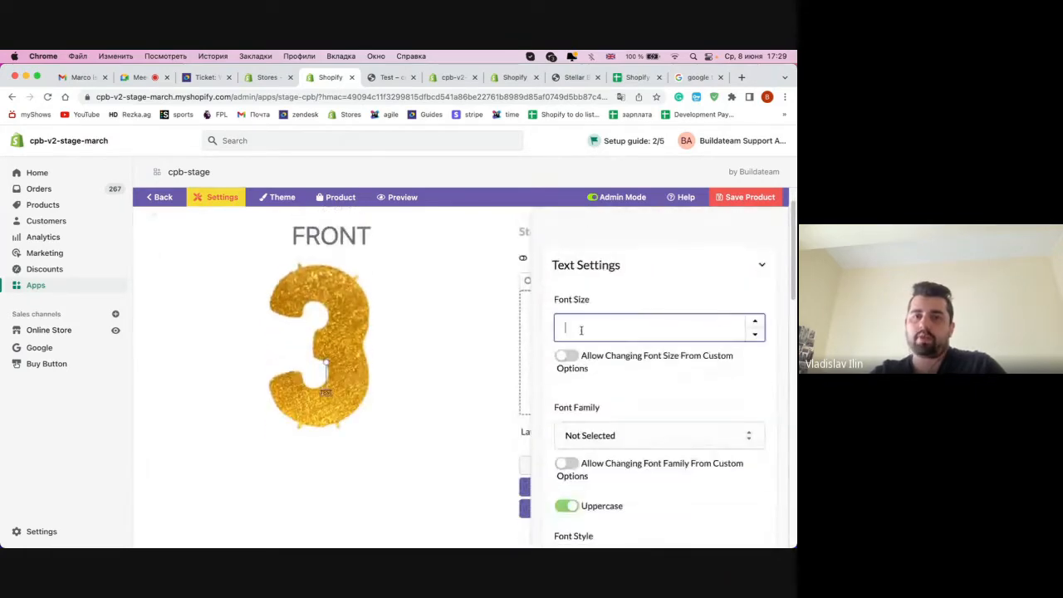
pyautogui.write('100')
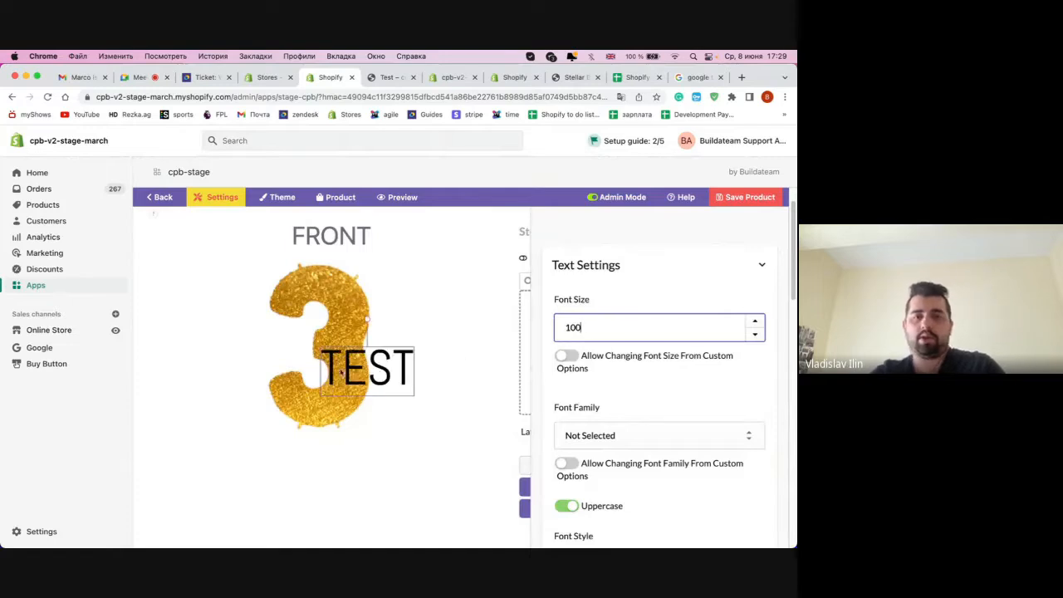
# - Move the text on the preview up and left so it overlaps the number's left edge, and apply the layer
pyautogui.moveTo(340, 372); pyautogui.dragTo(260, 335)
pyautogui.scroll(-15, 603, 496)
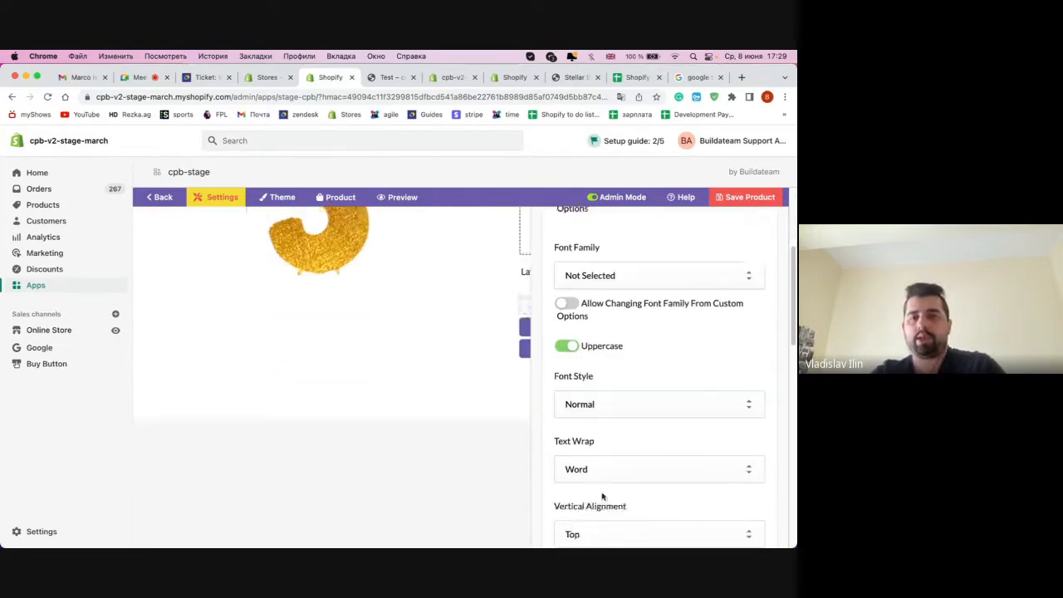
pyautogui.click(568, 496)
pyautogui.scroll(3, 482, 424)
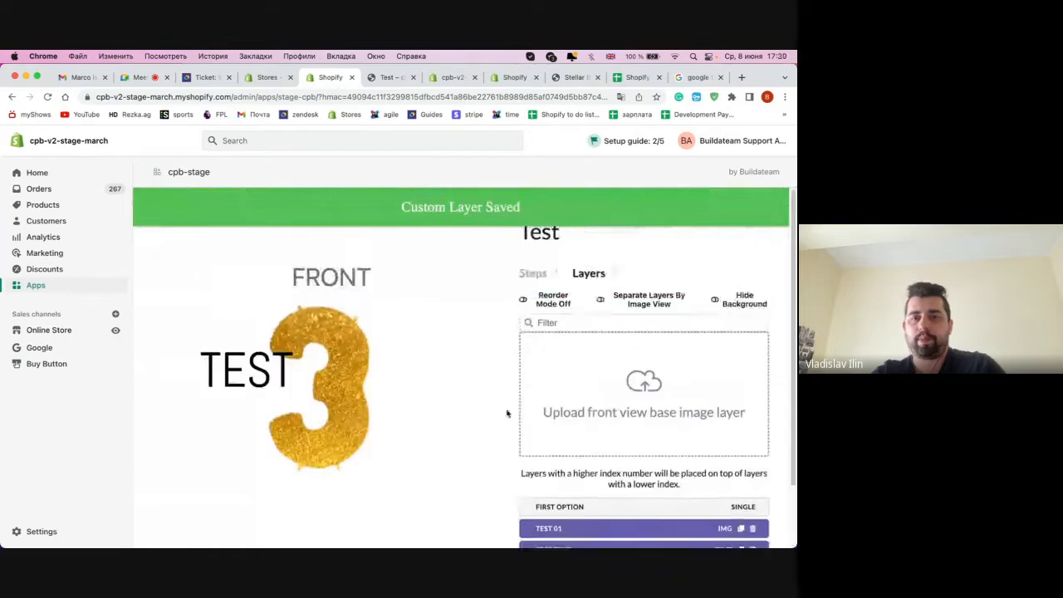
# - Return to the product's steps and replace the Put Your Text entry with "Hello Worl"
pyautogui.click(532, 275)
pyautogui.scroll(-6, 621, 375)
pyautogui.doubleClick(586, 421)
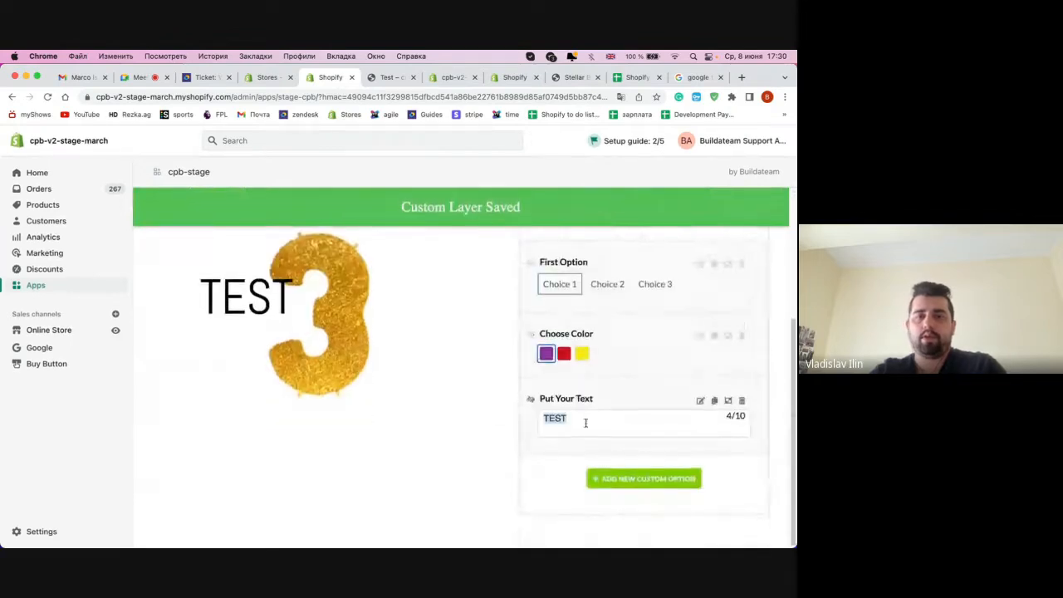
pyautogui.write('Hello Worl')
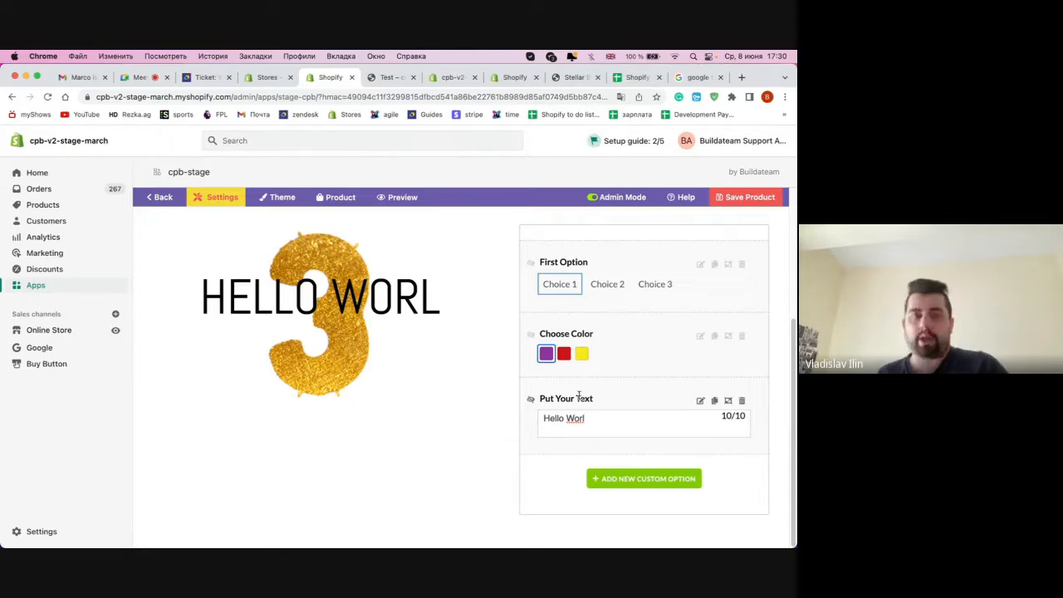
# - Add a new custom option of type Printable Area to the untitled step
pyautogui.click(656, 482)
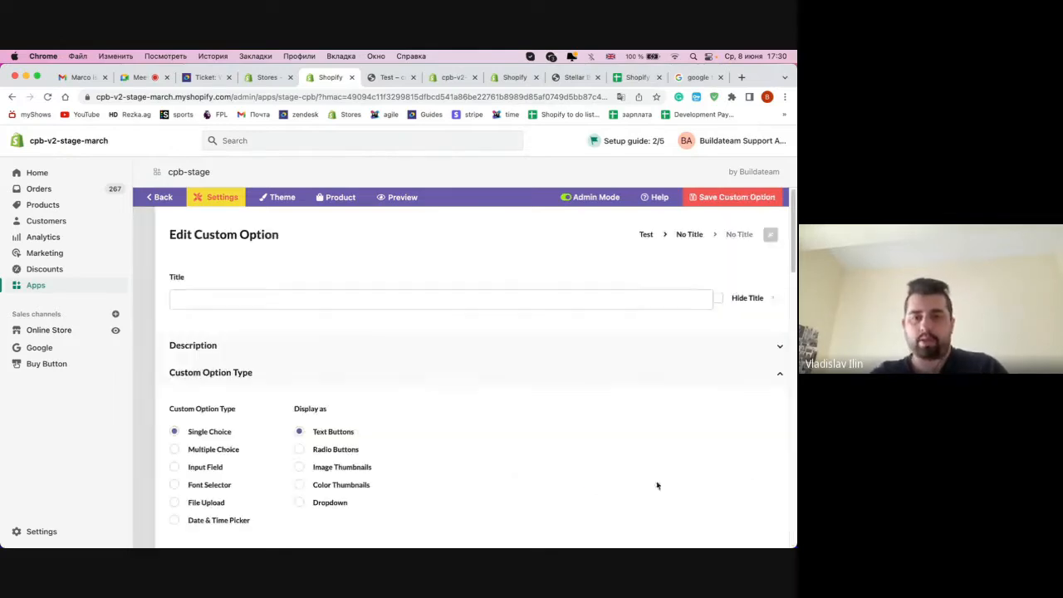
pyautogui.scroll(-5, 292, 429)
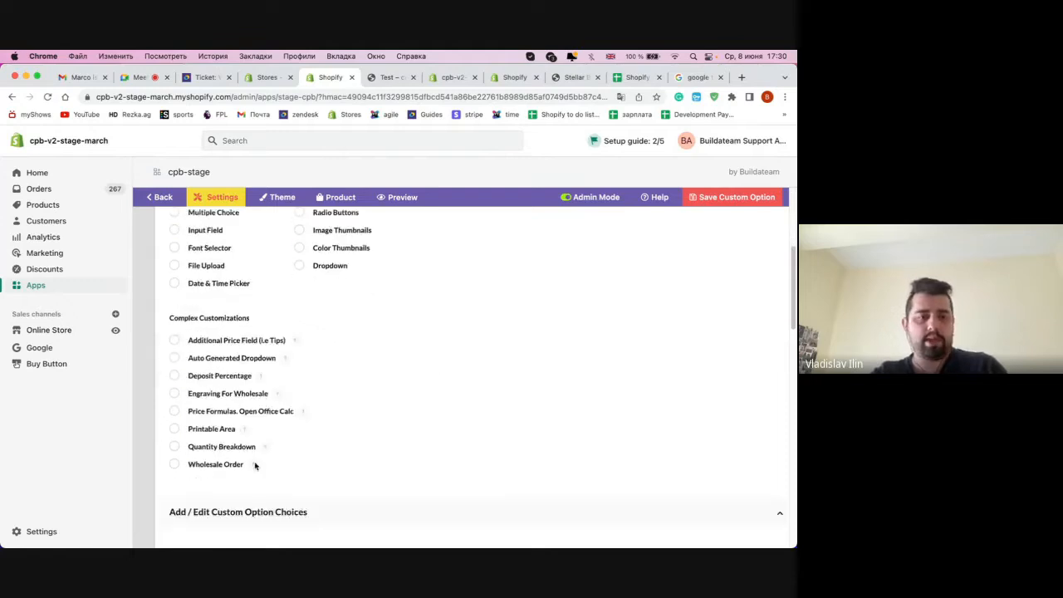
pyautogui.click(199, 428)
pyautogui.scroll(-10, 434, 440)
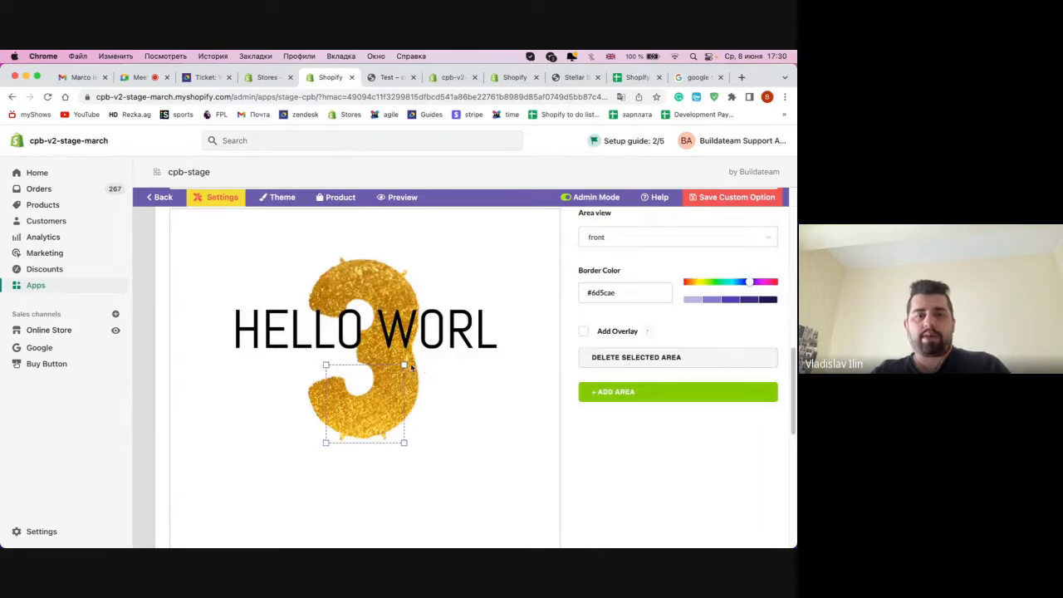
# - Reshape the printable area by its corners so it encloses the whole golden number on the front view, and save the custom option
pyautogui.moveTo(404, 364); pyautogui.dragTo(438, 295)
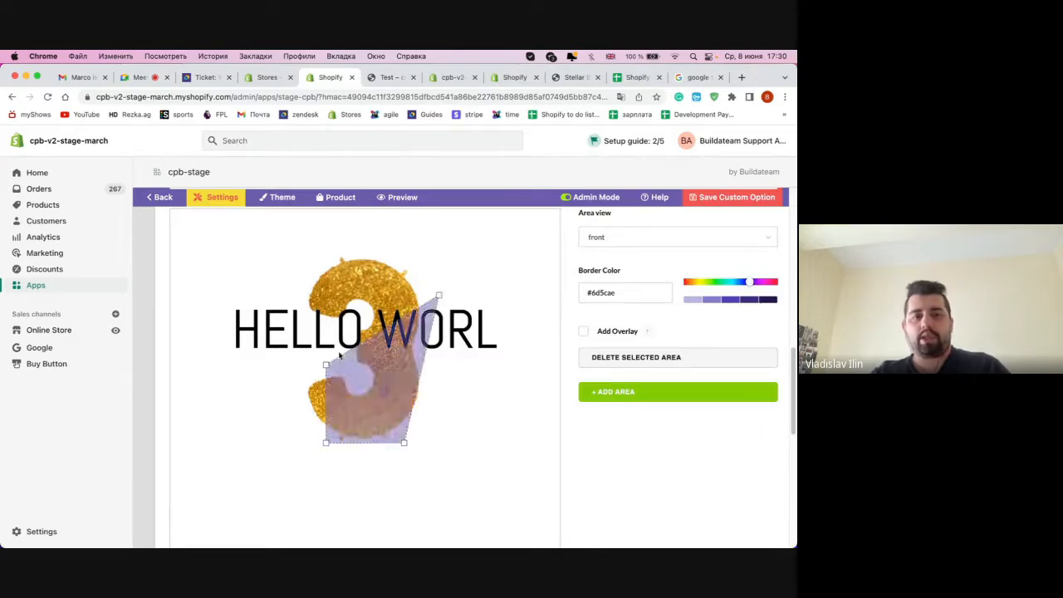
pyautogui.moveTo(325, 364); pyautogui.dragTo(311, 270)
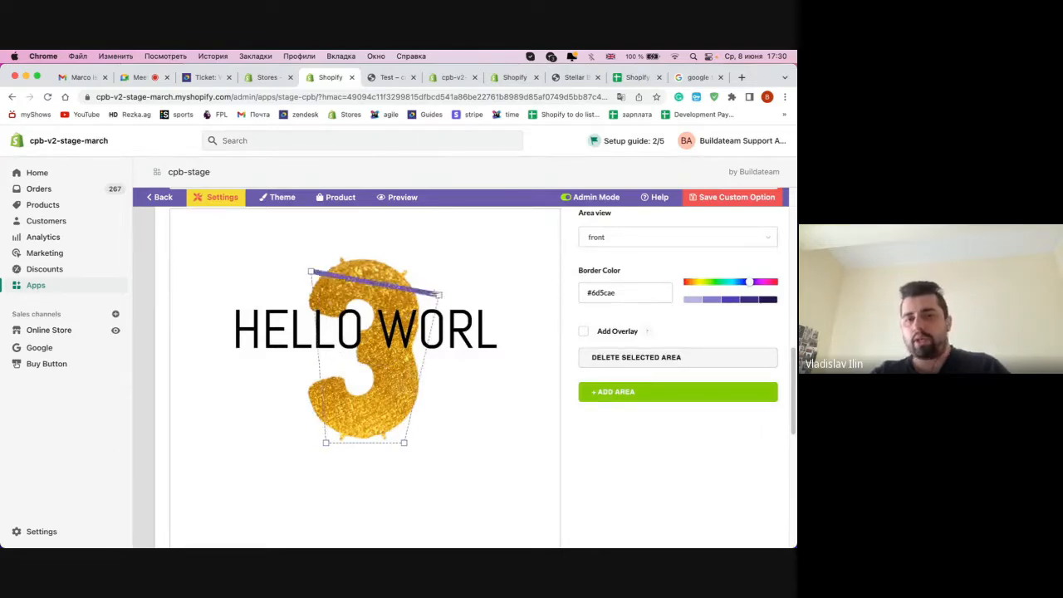
pyautogui.moveTo(439, 294); pyautogui.dragTo(424, 266)
pyautogui.moveTo(404, 443); pyautogui.dragTo(429, 439)
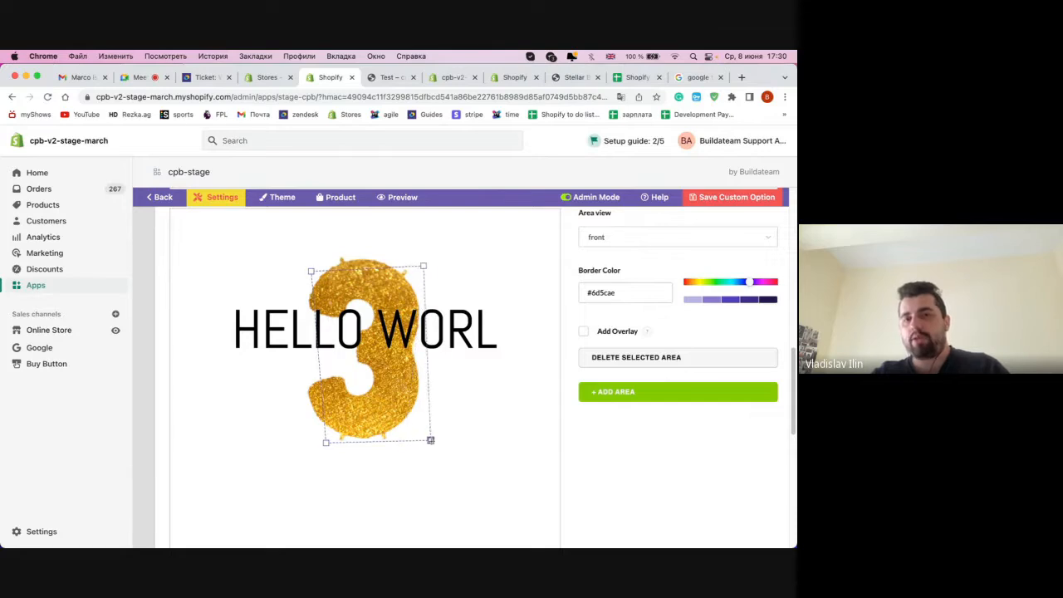
pyautogui.moveTo(326, 443); pyautogui.dragTo(277, 455)
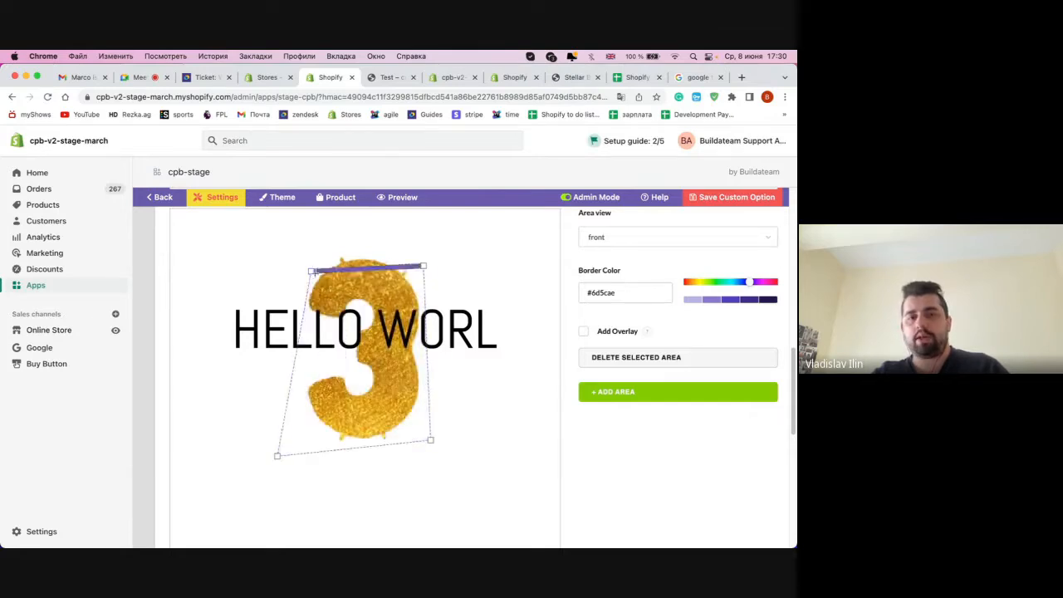
pyautogui.moveTo(312, 271); pyautogui.dragTo(247, 249)
pyautogui.moveTo(423, 266); pyautogui.dragTo(461, 246)
pyautogui.moveTo(430, 440); pyautogui.dragTo(474, 460)
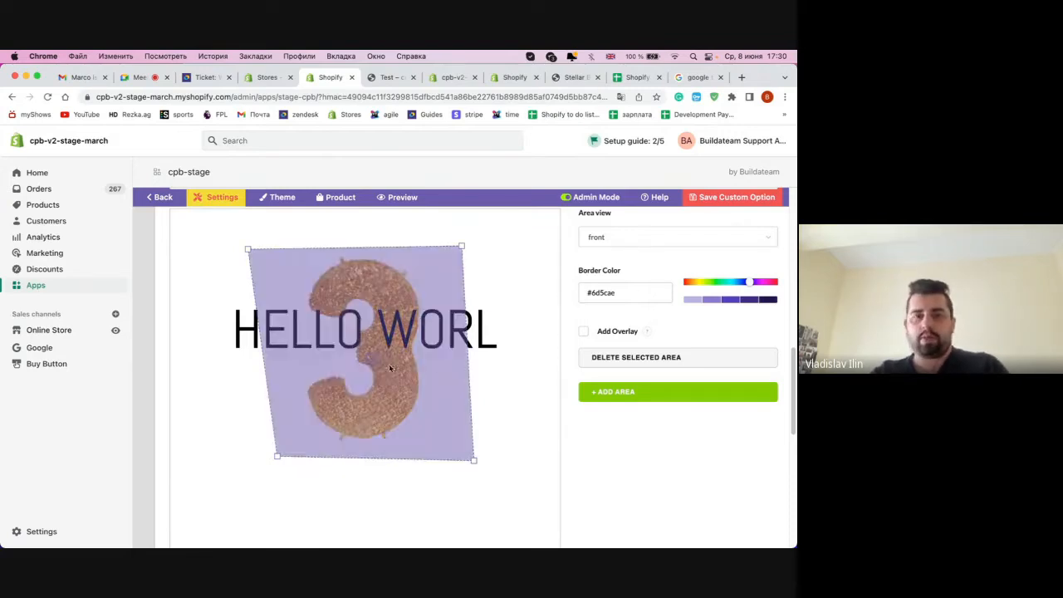
pyautogui.scroll(2, 388, 364)
pyautogui.scroll(-2, 370, 371)
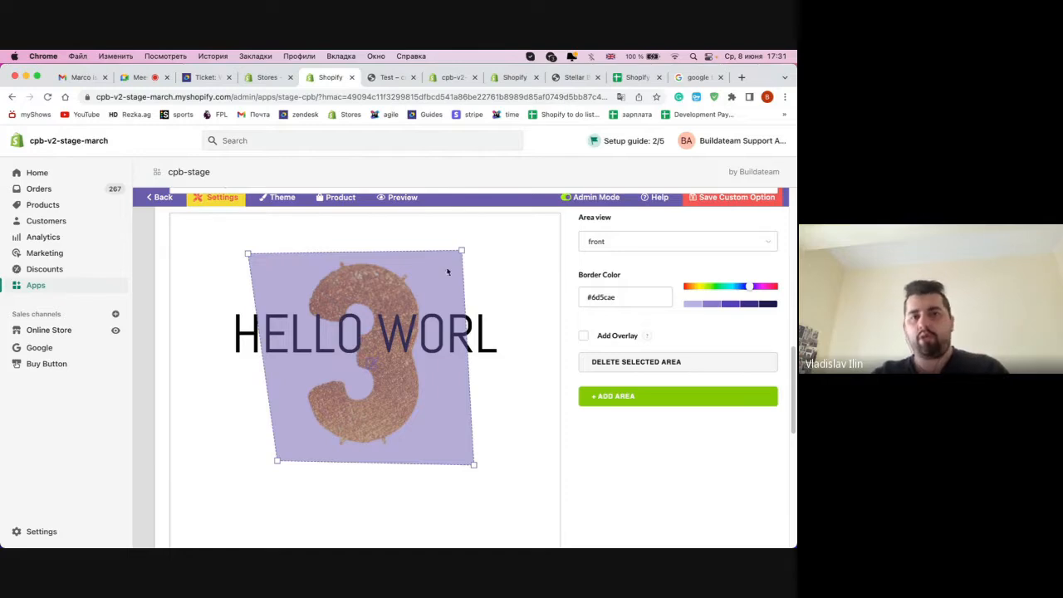
pyautogui.click(753, 197)
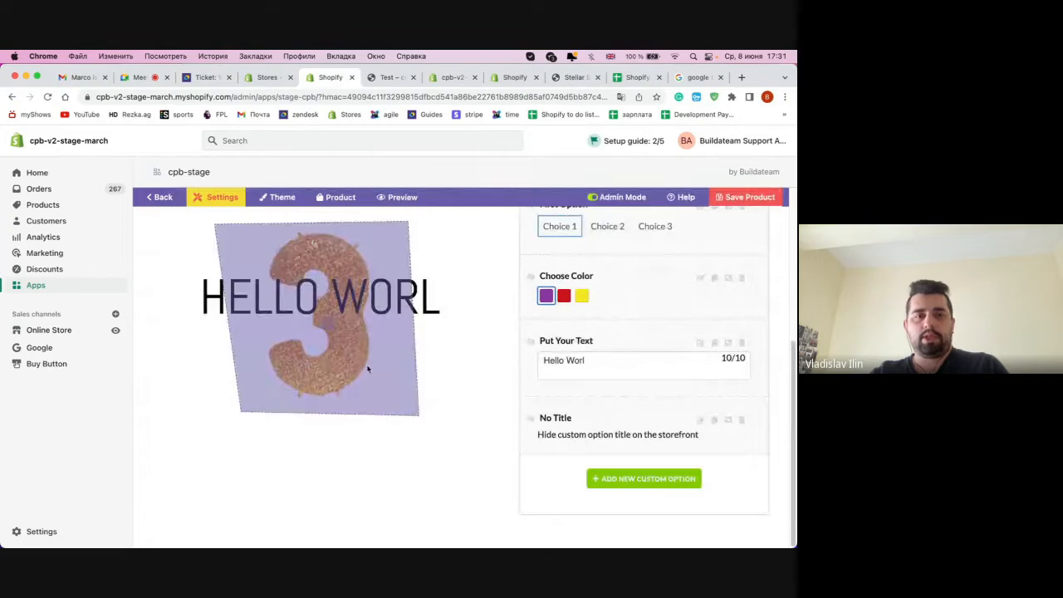
# - Add a text element to the printable area on the preview and place it near the area's lower left corner
pyautogui.click(367, 369)
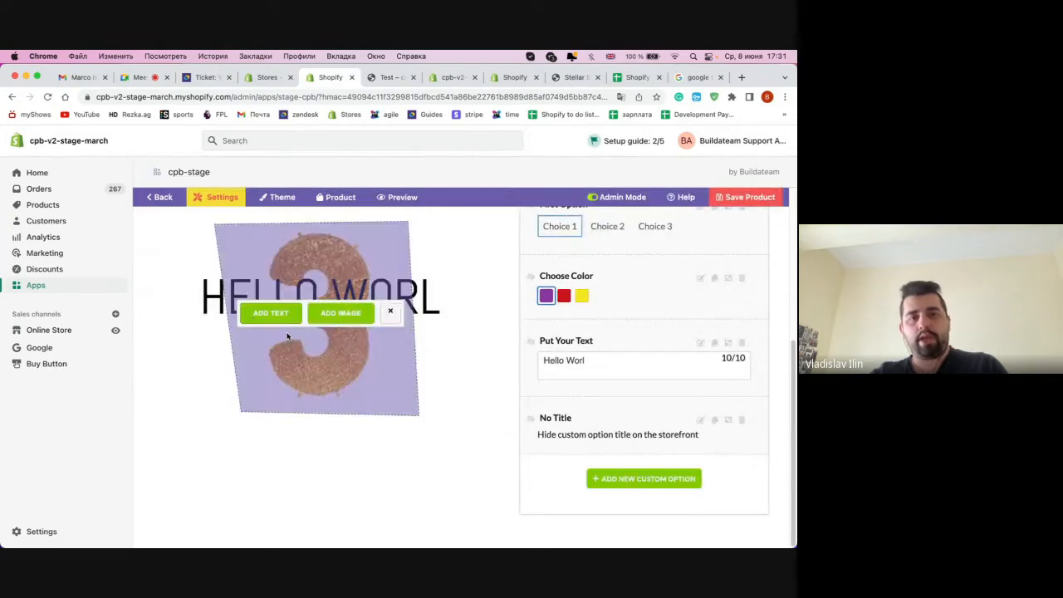
pyautogui.click(264, 316)
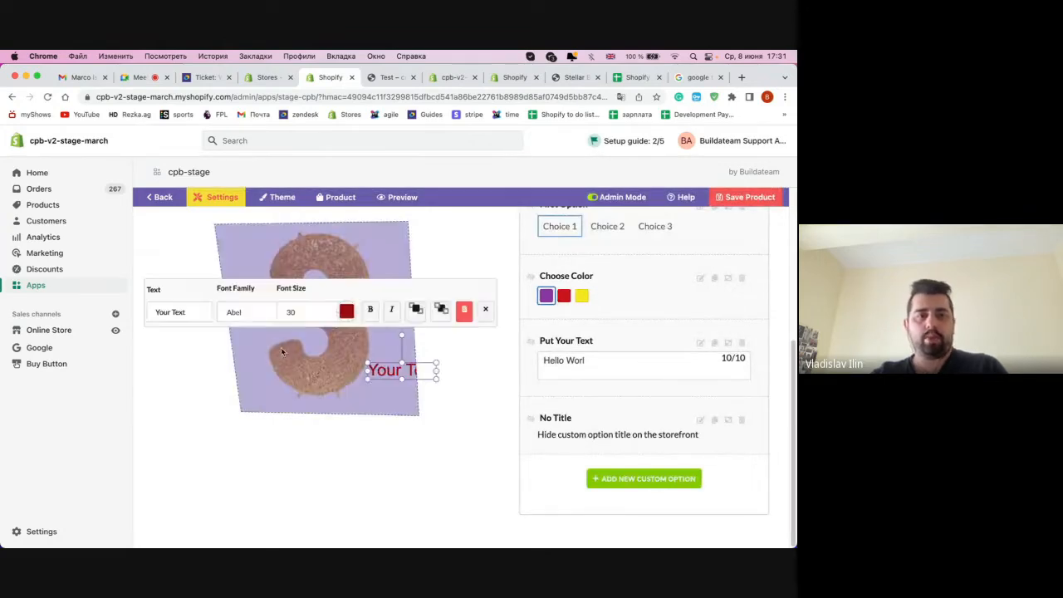
pyautogui.moveTo(382, 378); pyautogui.dragTo(288, 396)
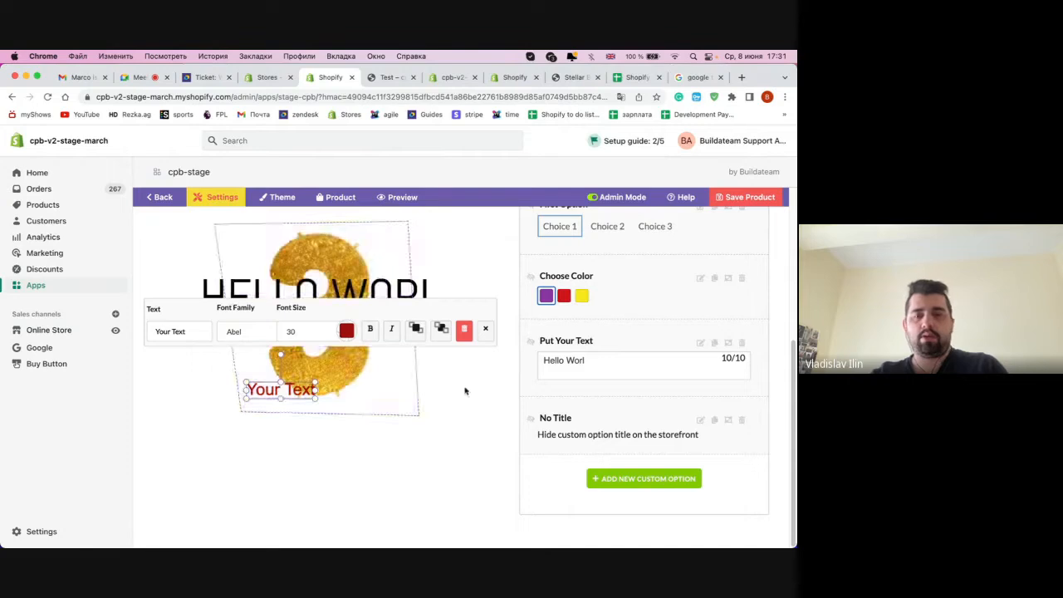
# - Add an image element to the printable area using the istockphoto JPEG from the downloads folder, and save the product
pyautogui.click(344, 241)
pyautogui.click(344, 214)
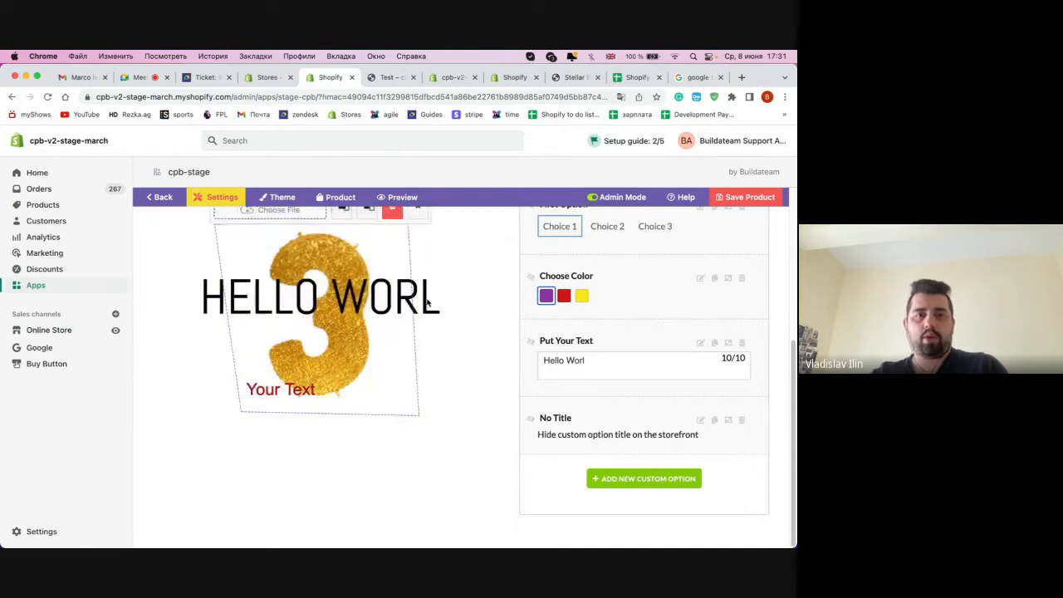
pyautogui.click(266, 214)
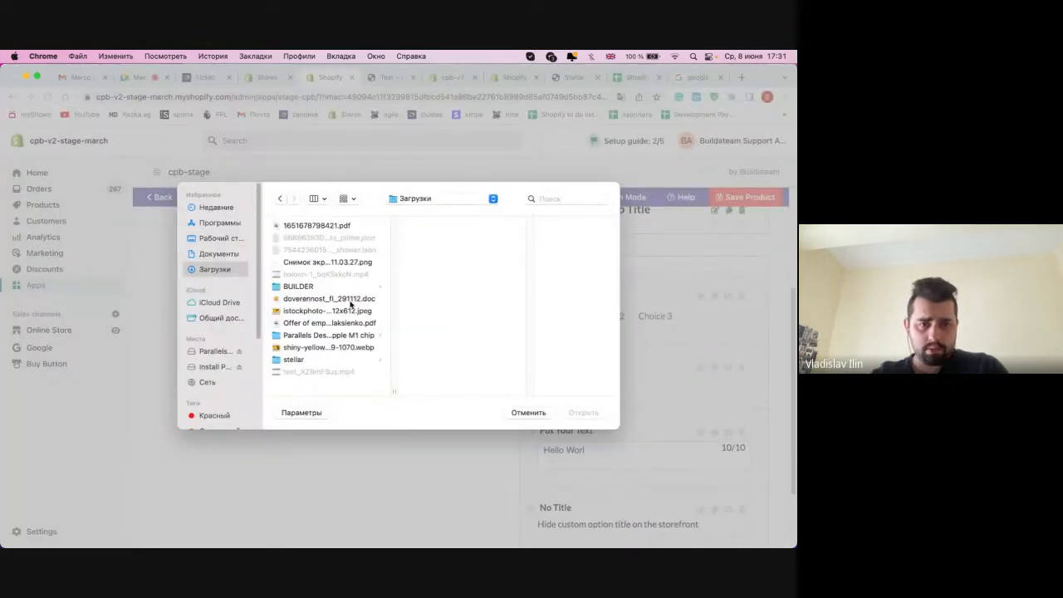
pyautogui.doubleClick(299, 312)
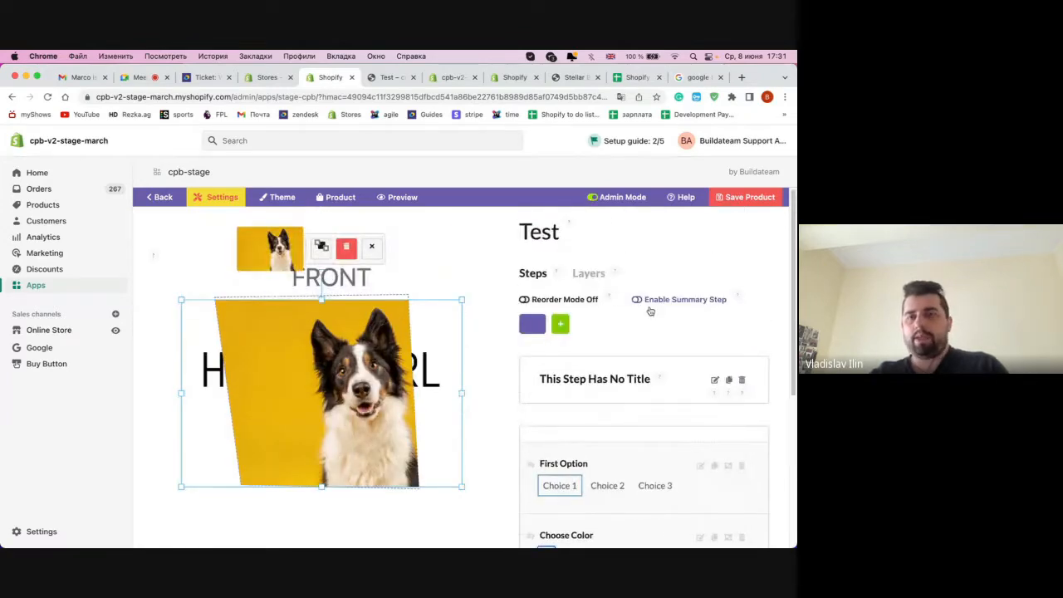
pyautogui.click(747, 199)
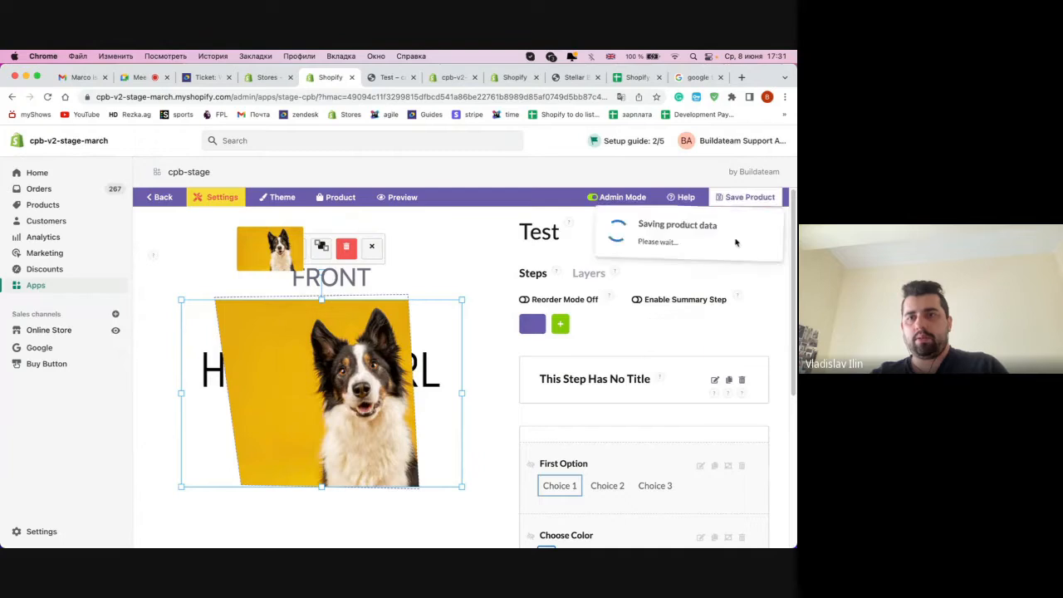
# - Open the product's storefront preview and try out Choice 1 and the purple, red and yellow colors
pyautogui.click(400, 196)
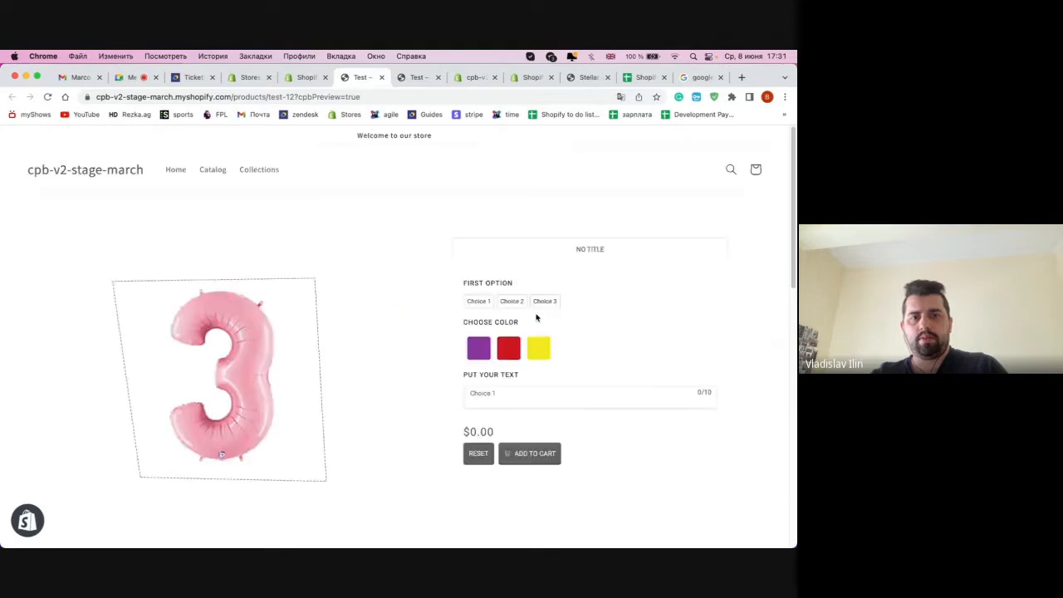
pyautogui.click(470, 303)
pyautogui.scroll(-1, 473, 307)
pyautogui.click(484, 321)
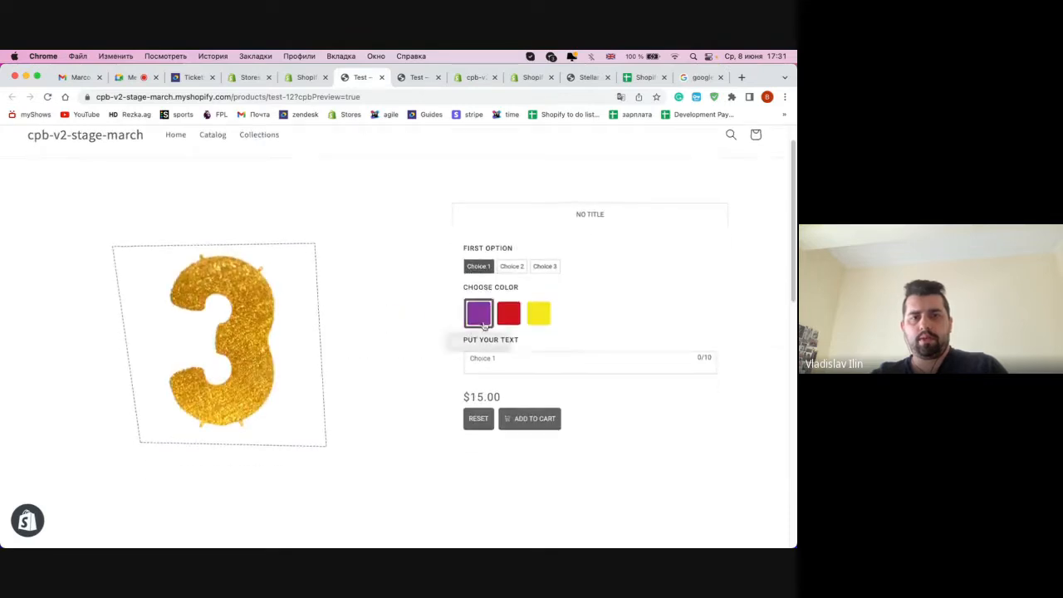
pyautogui.click(490, 267)
pyautogui.click(508, 313)
pyautogui.click(538, 313)
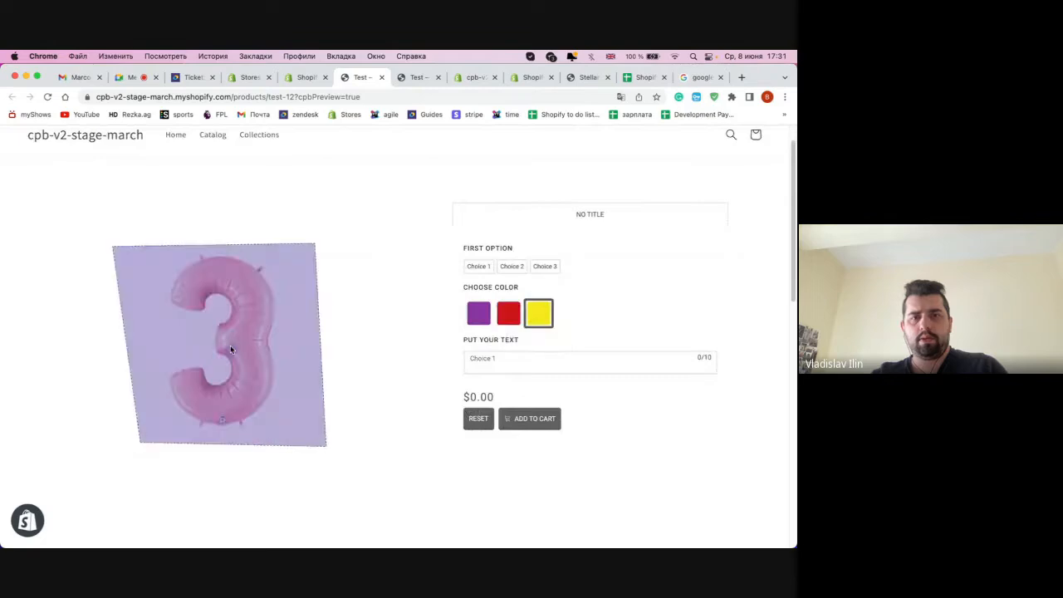
# - Add a text element to the printable area in the storefront preview and move it to the area's upper left corner
pyautogui.click(293, 354)
pyautogui.click(179, 295)
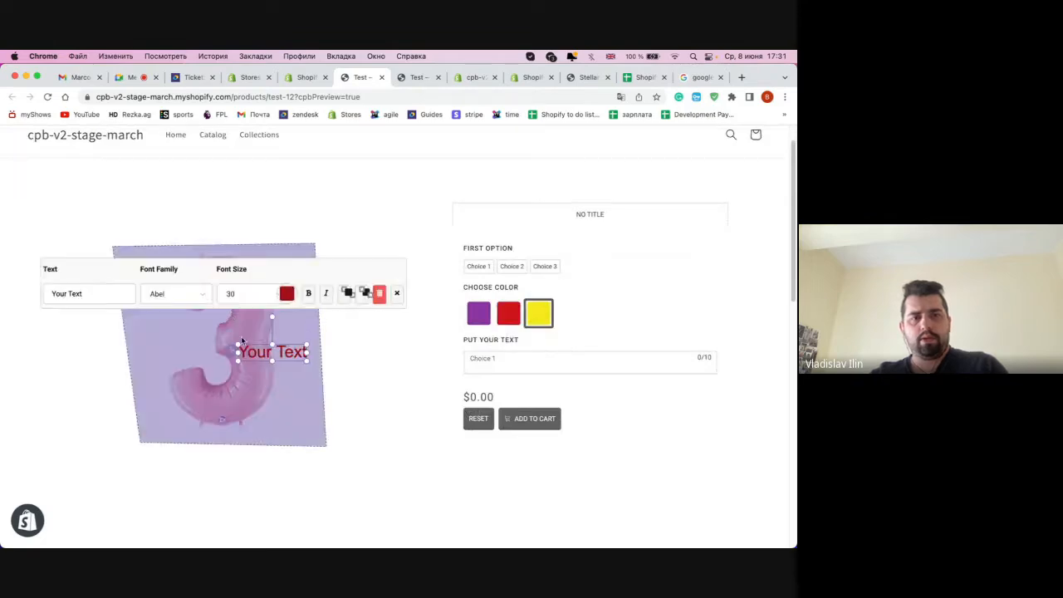
pyautogui.moveTo(242, 340); pyautogui.dragTo(171, 278)
pyautogui.click(189, 336)
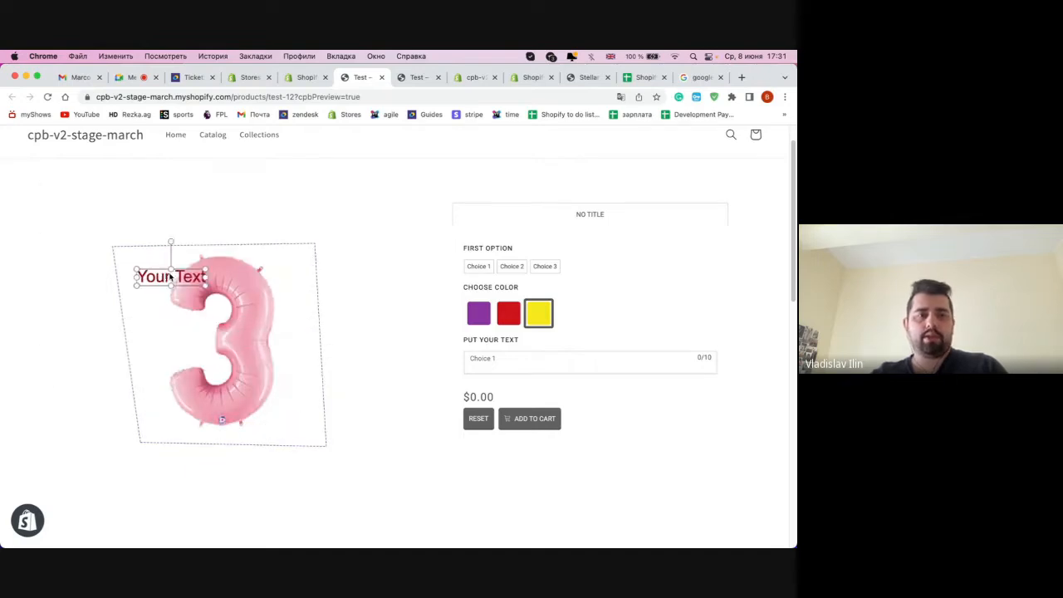
pyautogui.click(210, 296)
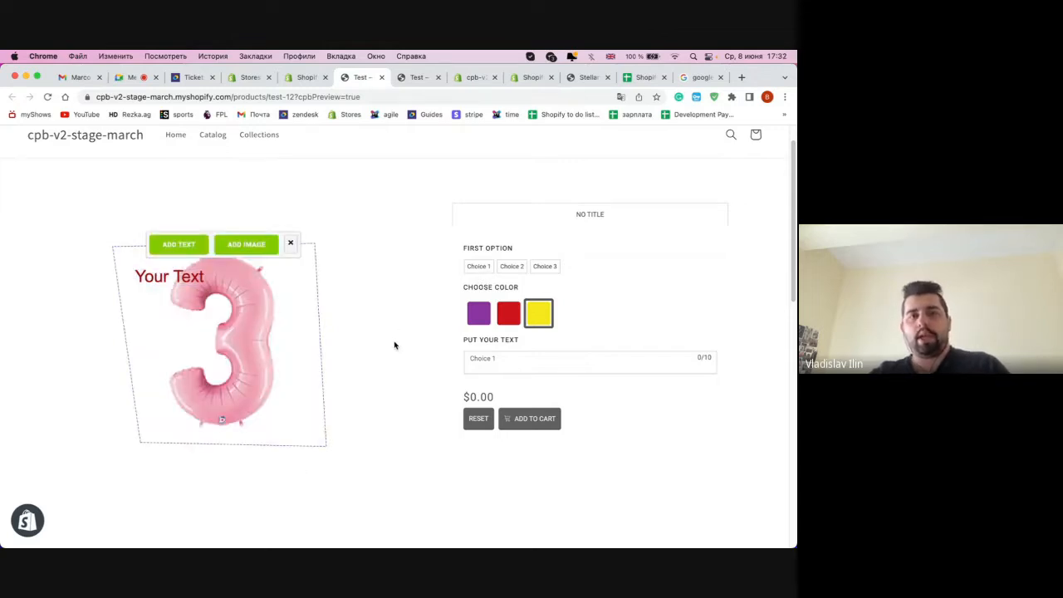
# - Return to the product builder, open its SKU Management settings and try to enable Inventory Management
pyautogui.click(302, 77)
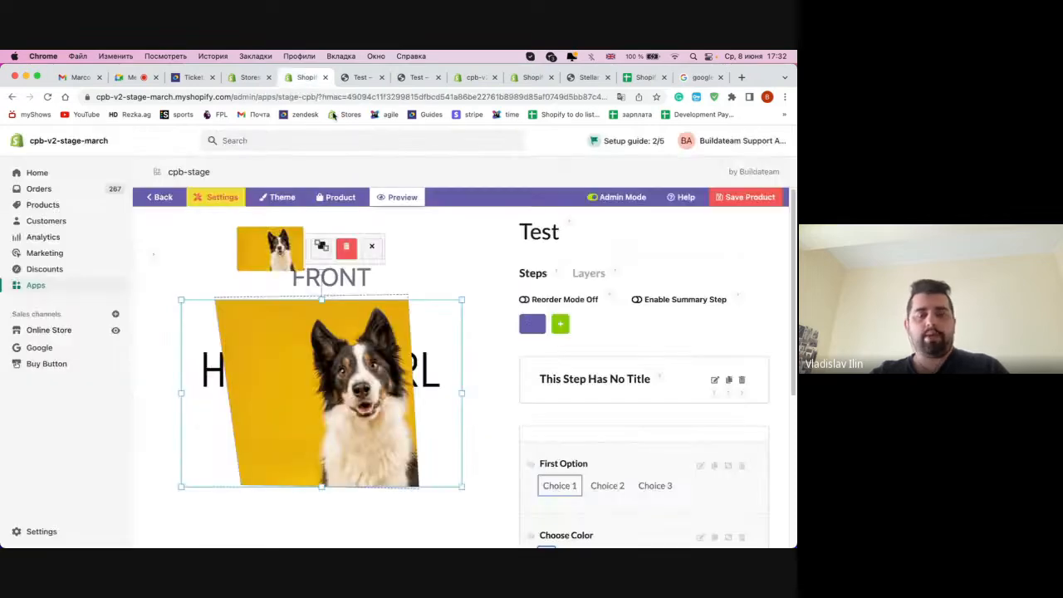
pyautogui.click(215, 199)
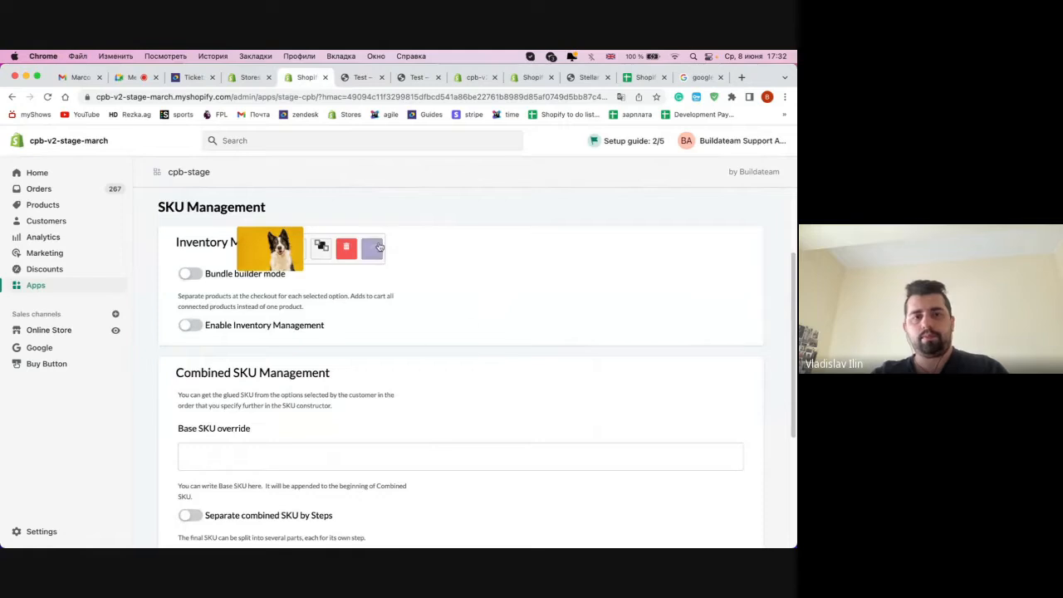
pyautogui.scroll(3, 574, 284)
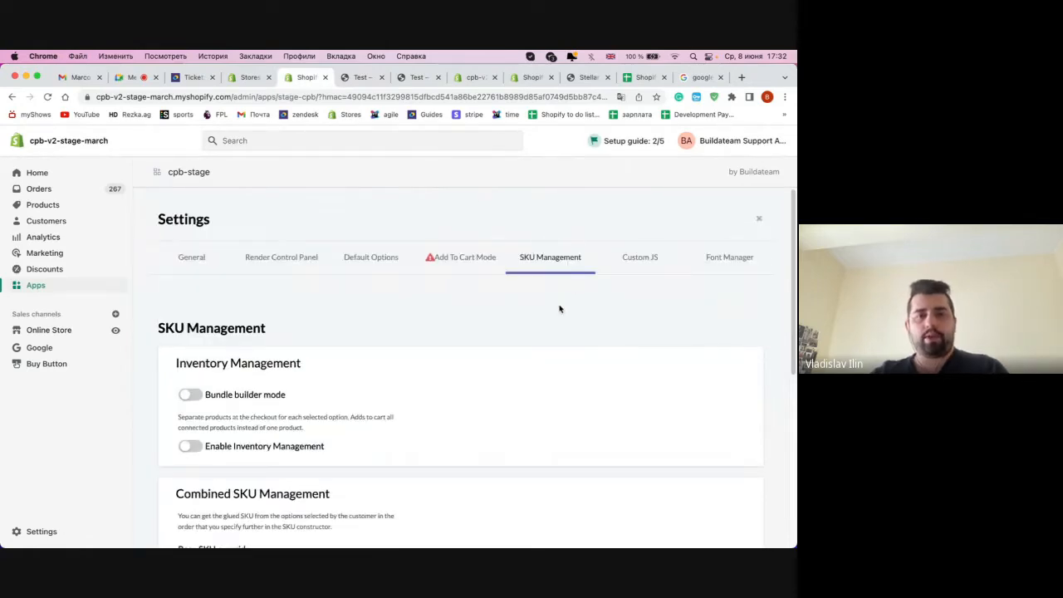
pyautogui.scroll(-2, 560, 308)
pyautogui.scroll(1, 620, 294)
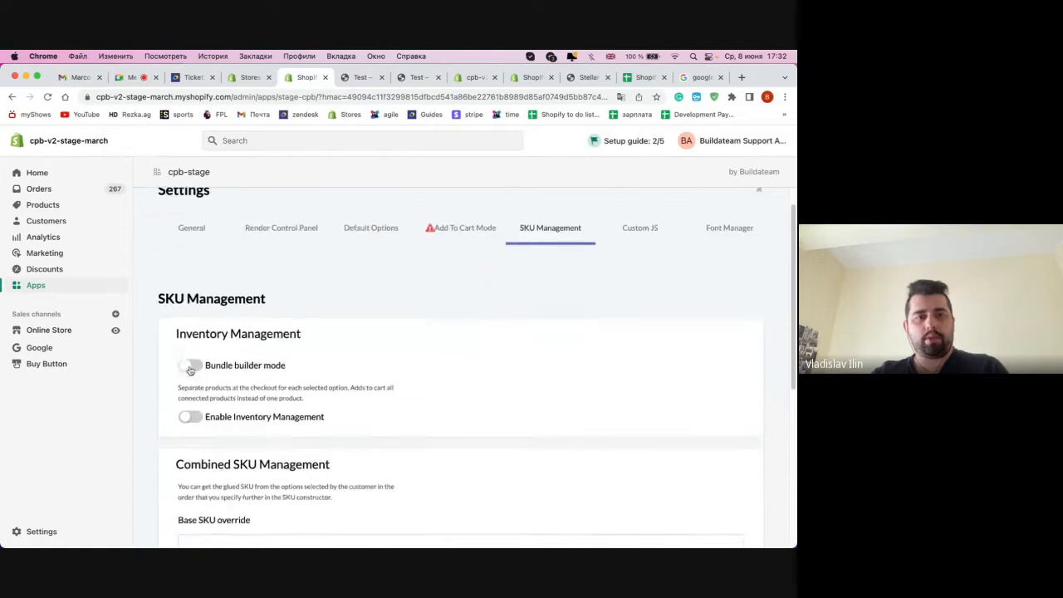
pyautogui.click(190, 416)
pyautogui.scroll(-1, 315, 407)
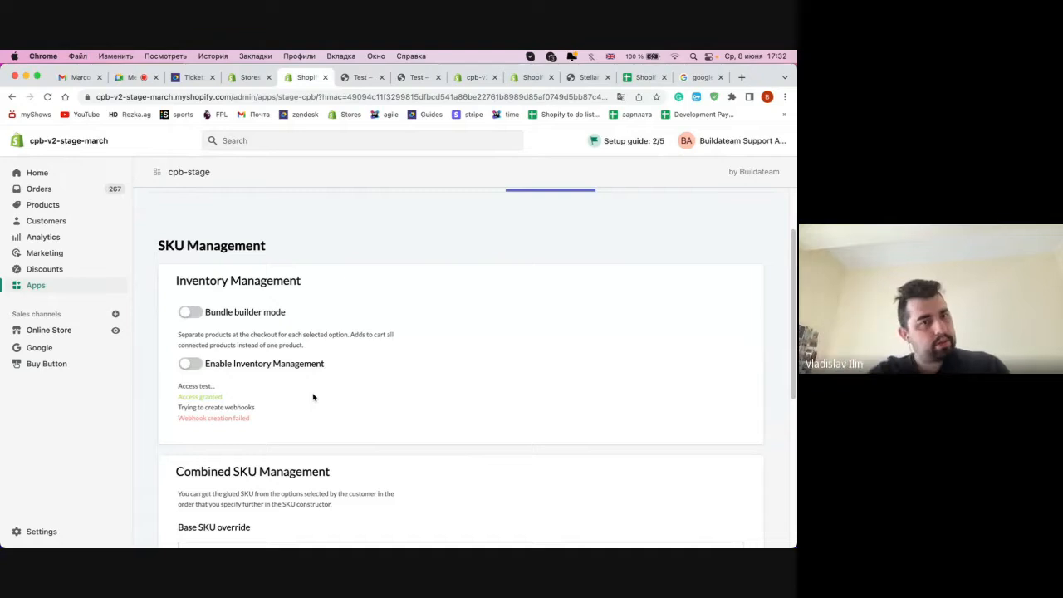
# - Turn on Bundle builder mode in the SKU Management settings and apply the change
pyautogui.click(191, 312)
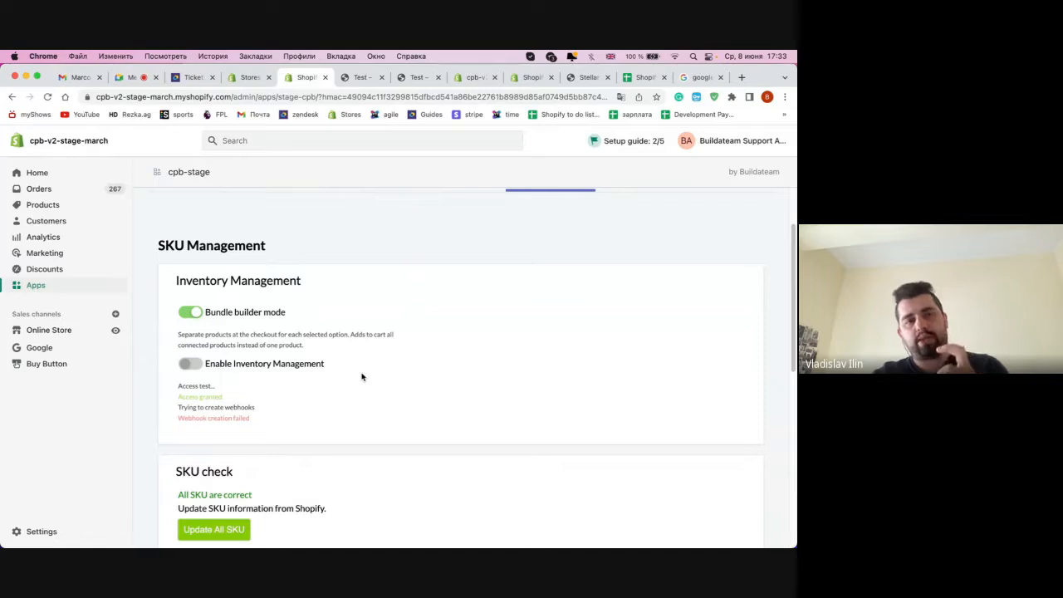
pyautogui.click(346, 78)
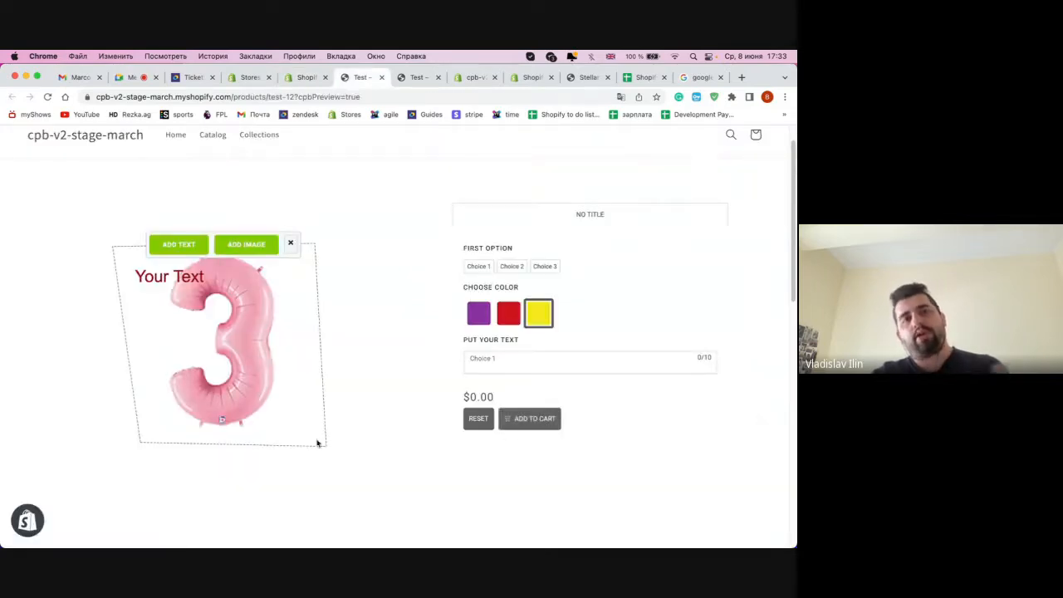
pyautogui.click(305, 78)
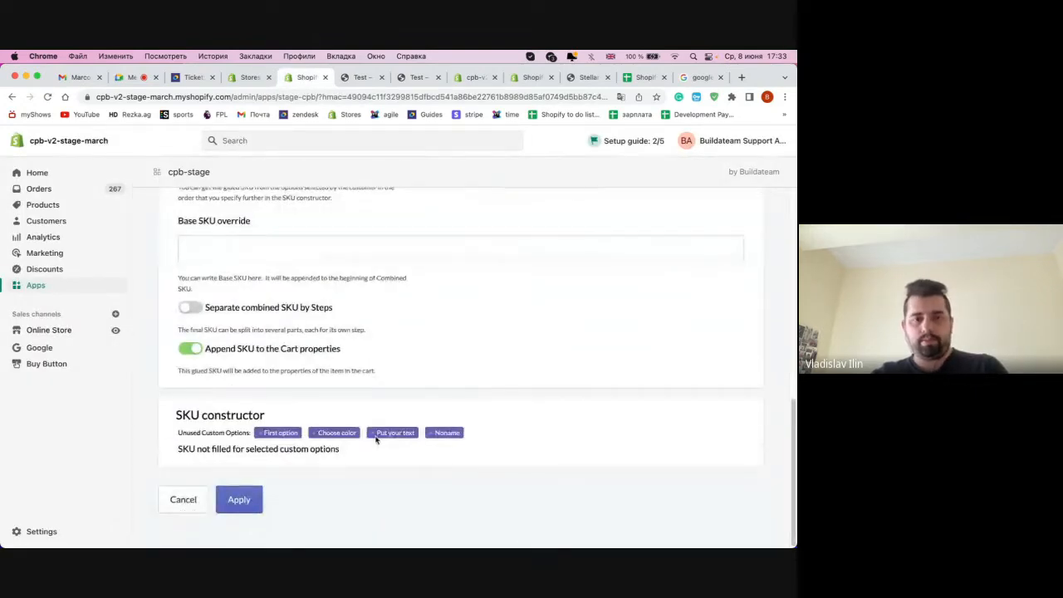
pyautogui.click(241, 501)
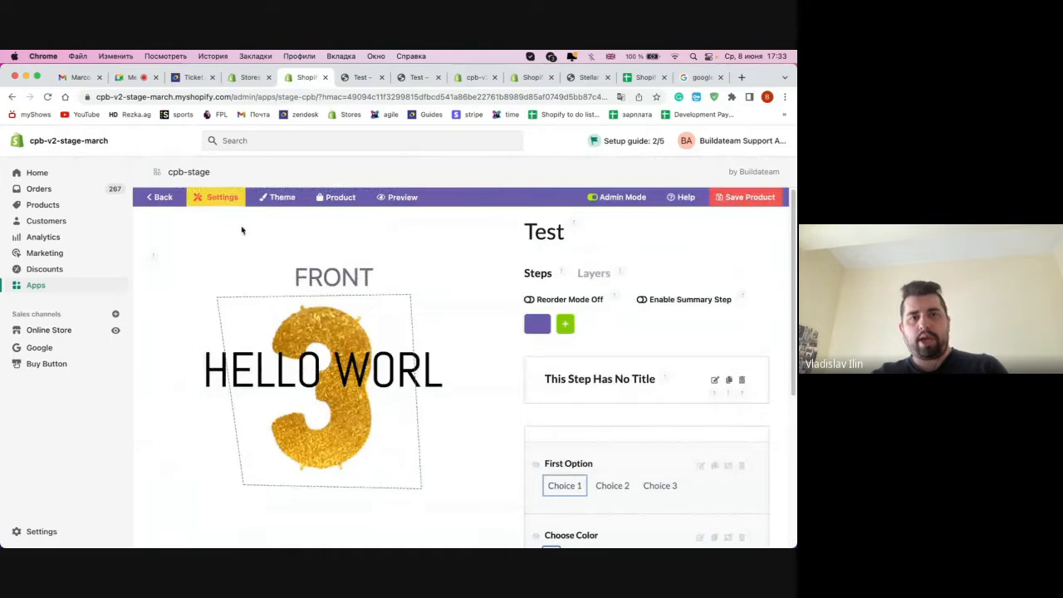
# - Open the First Option custom option for editing and set Choice 1's SKU to "Test"
pyautogui.scroll(-3, 653, 345)
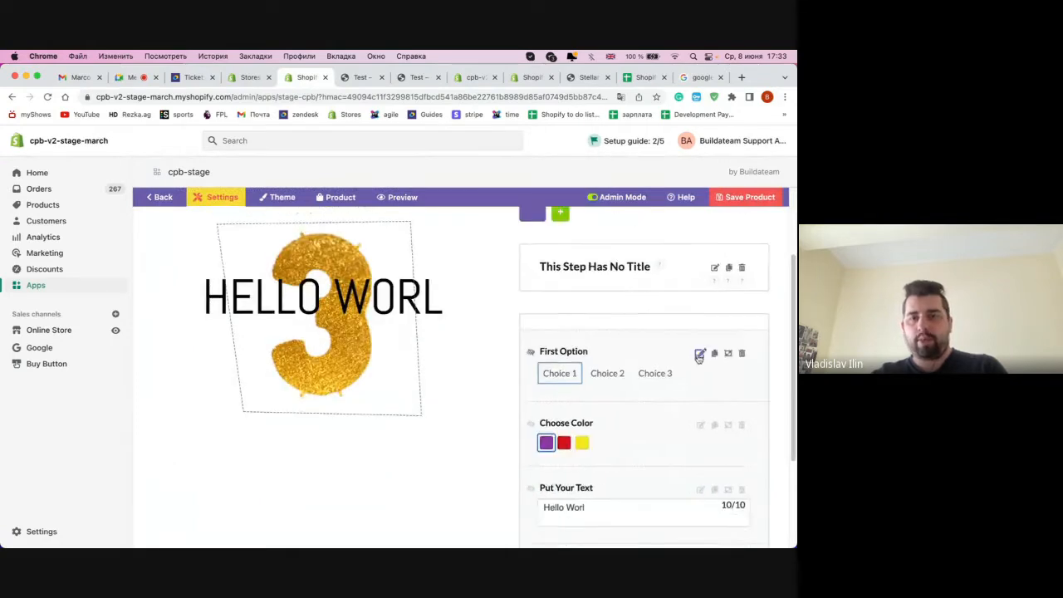
pyautogui.click(697, 351)
pyautogui.scroll(-10, 609, 407)
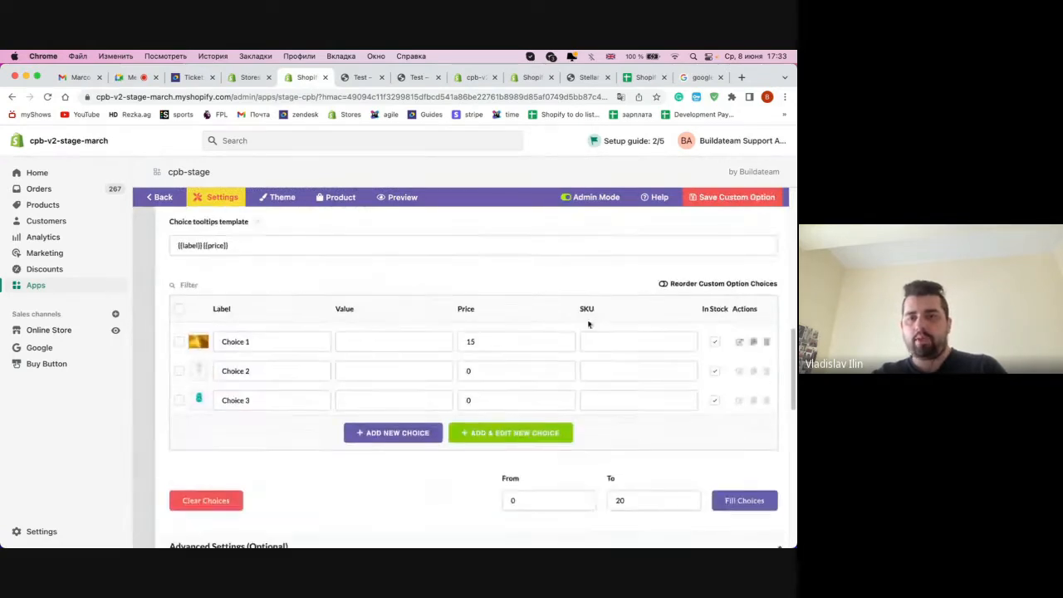
pyautogui.click(635, 341)
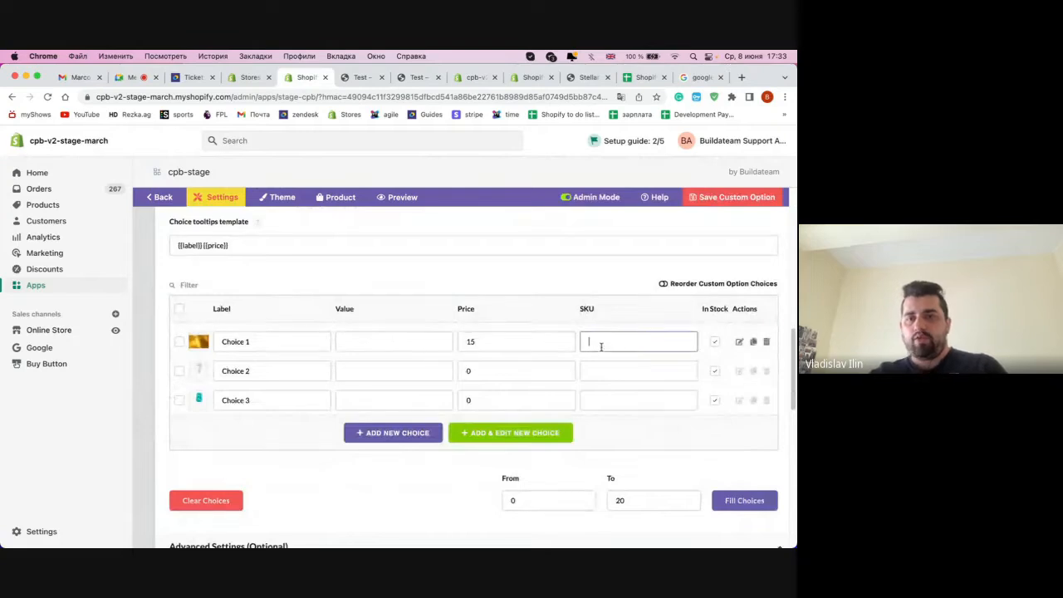
pyautogui.write('Test')
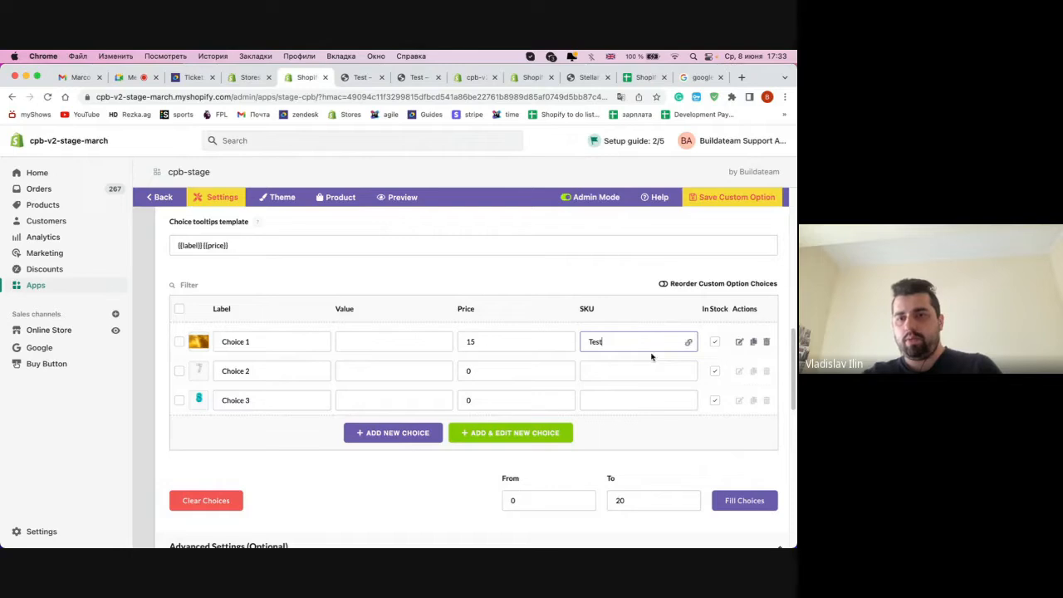
# - Link Choice 1's SKU to the matching store product and check which product it is connected to
pyautogui.scroll(5, 631, 349)
pyautogui.scroll(-5, 616, 347)
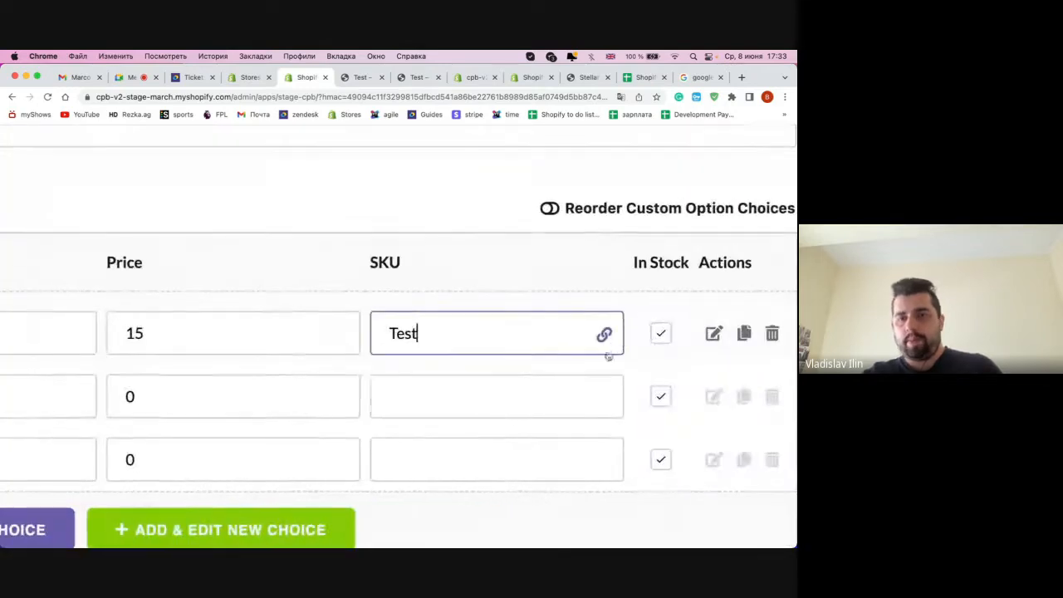
pyautogui.moveTo(603, 334)
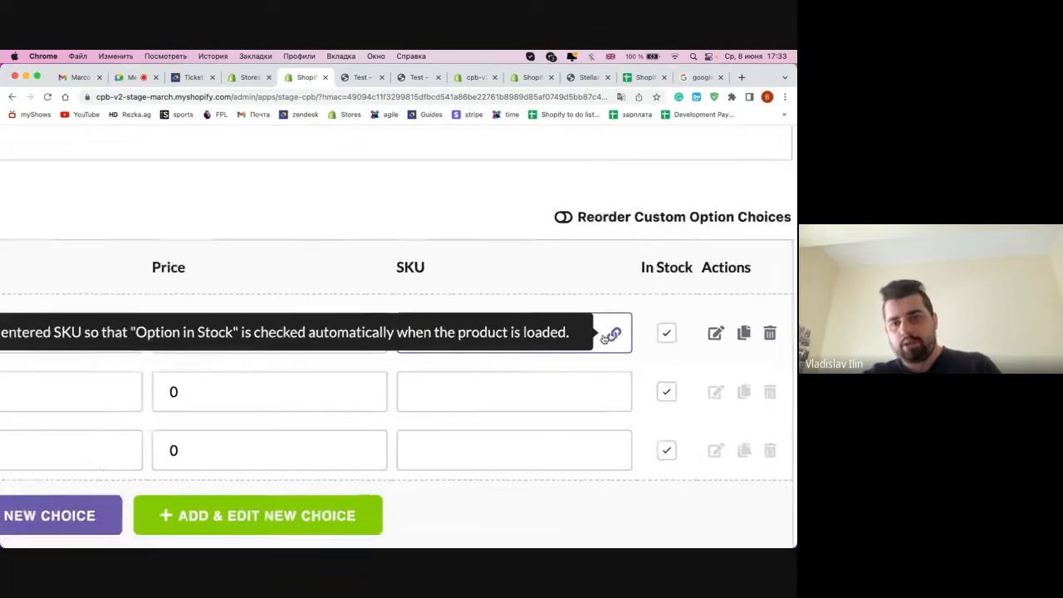
pyautogui.scroll(-5, 604, 334)
pyautogui.click(631, 336)
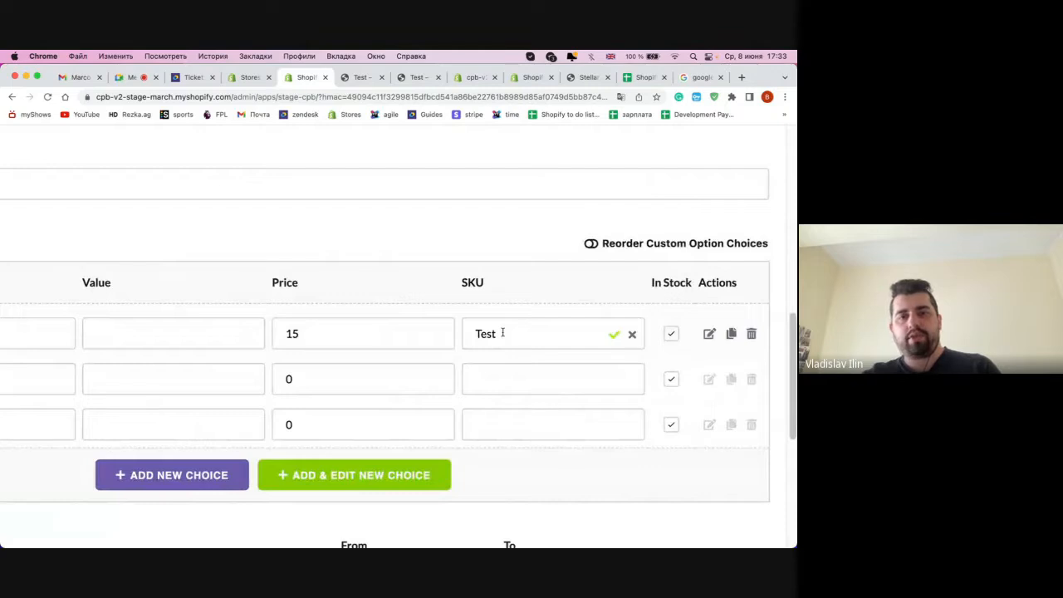
pyautogui.scroll(-5, 502, 333)
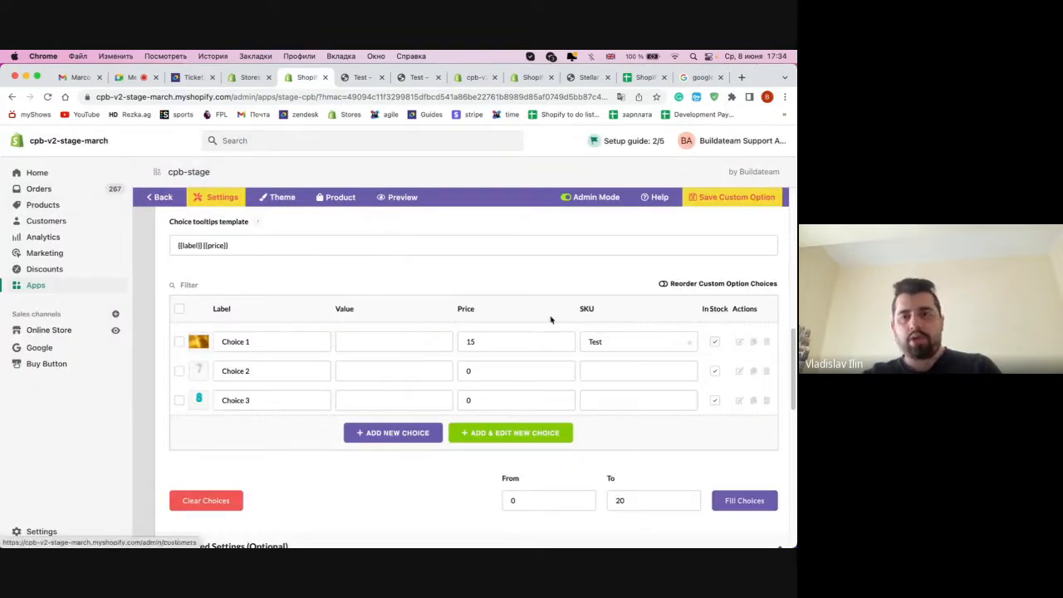
pyautogui.moveTo(676, 349)
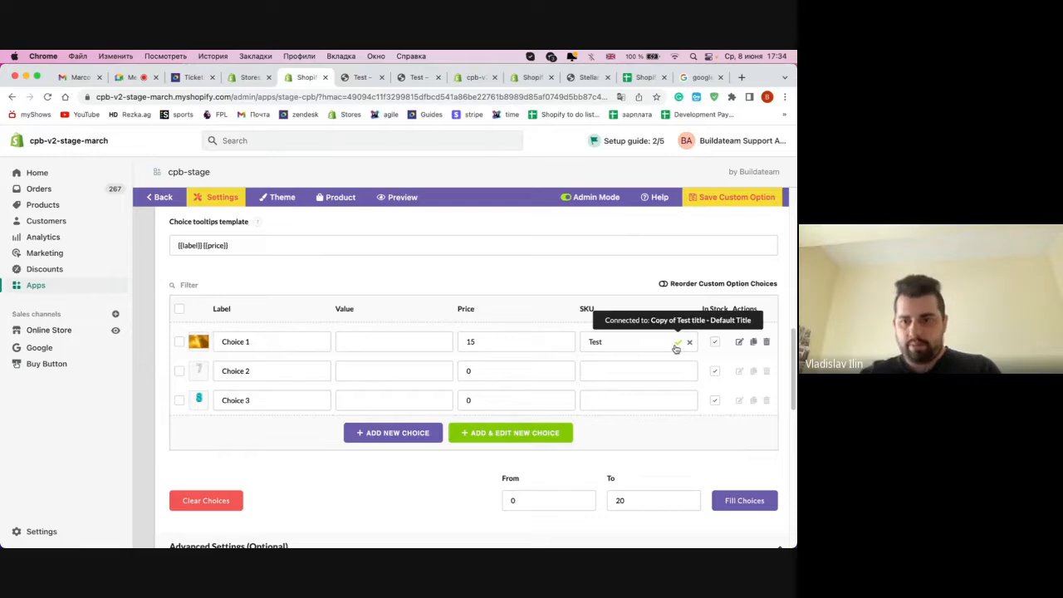
pyautogui.click(676, 351)
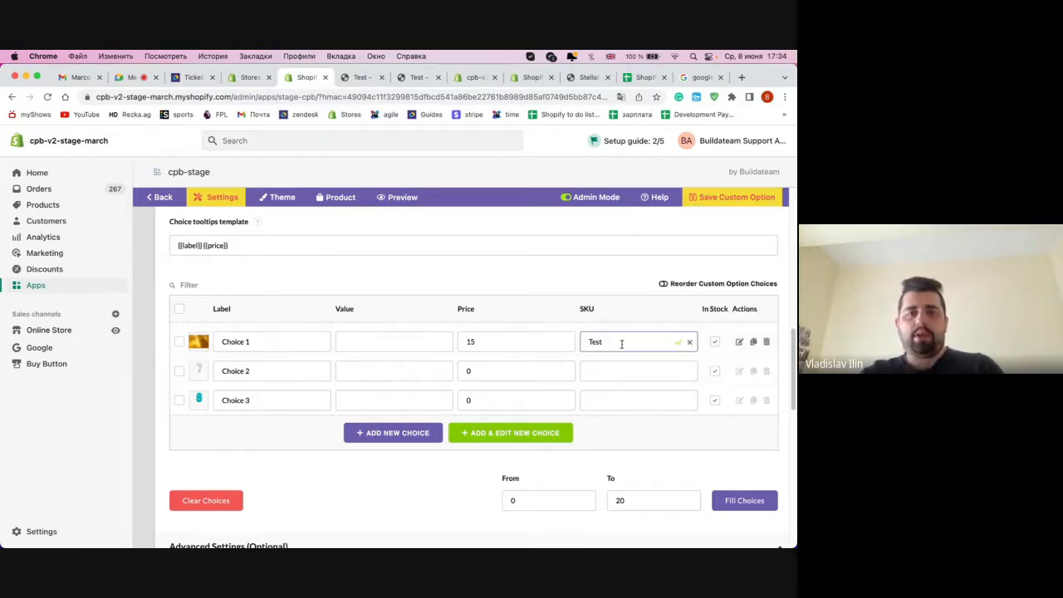
# - Set Choice 2's SKU to "asdasfda" and check the SKU's product match status
pyautogui.click(604, 371)
pyautogui.write('asdasfda')
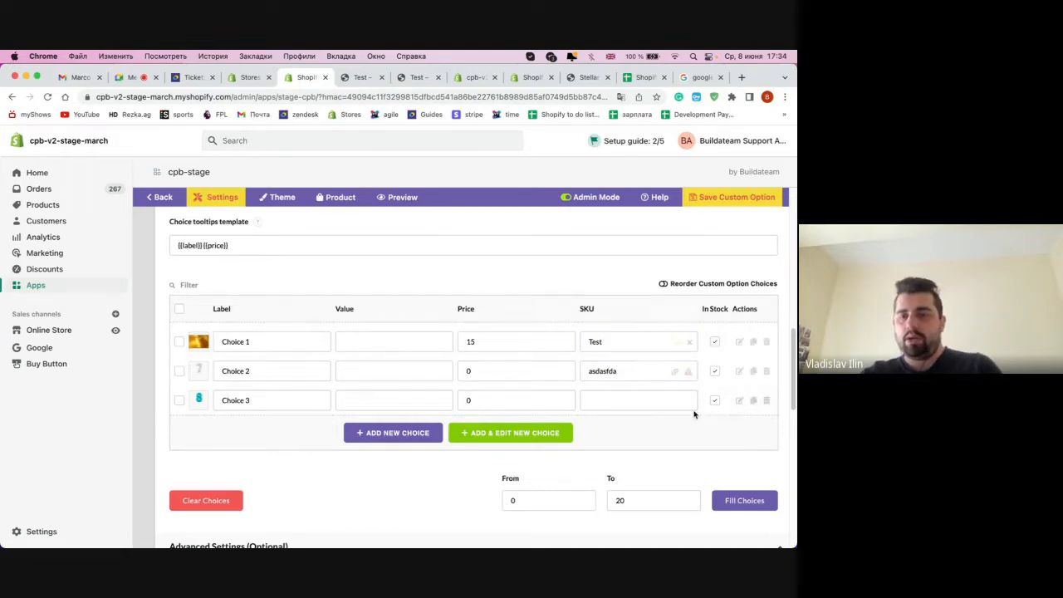
pyautogui.scroll(5, 694, 411)
pyautogui.moveTo(676, 299)
pyautogui.scroll(-5, 678, 301)
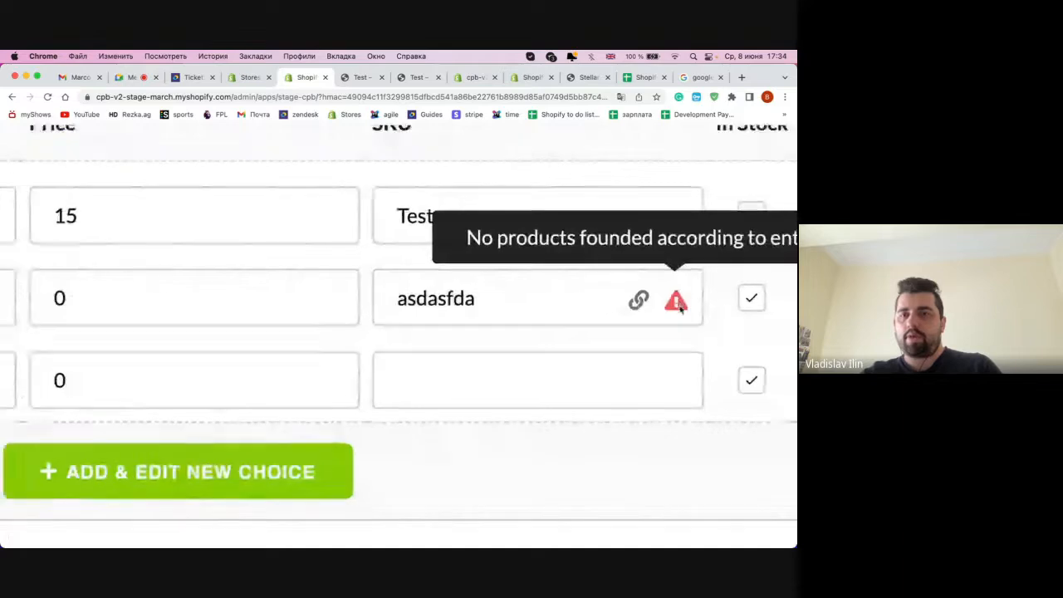
pyautogui.scroll(-5, 680, 306)
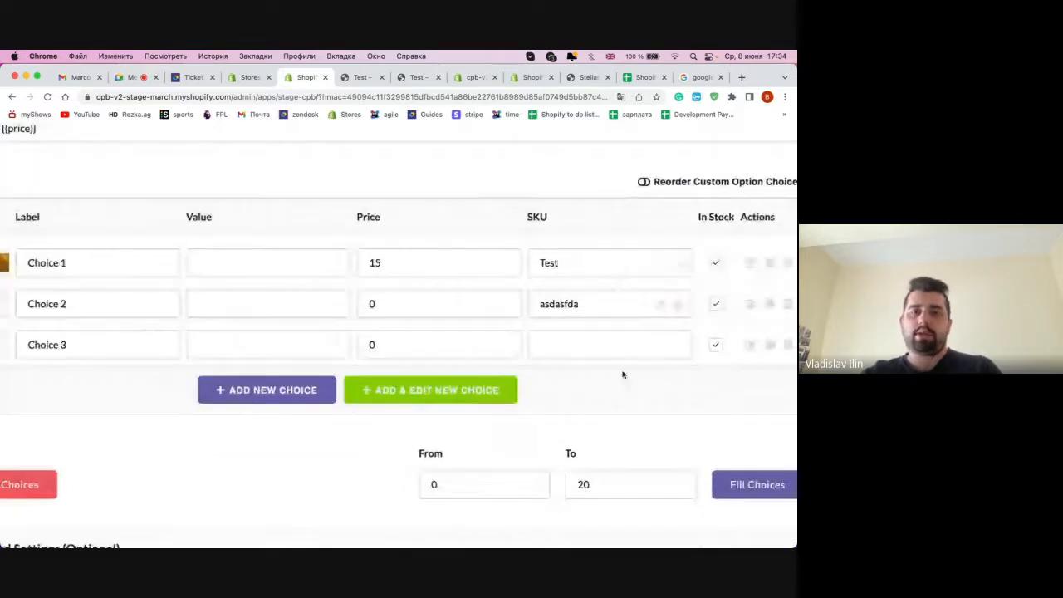
pyautogui.scroll(-3, 617, 373)
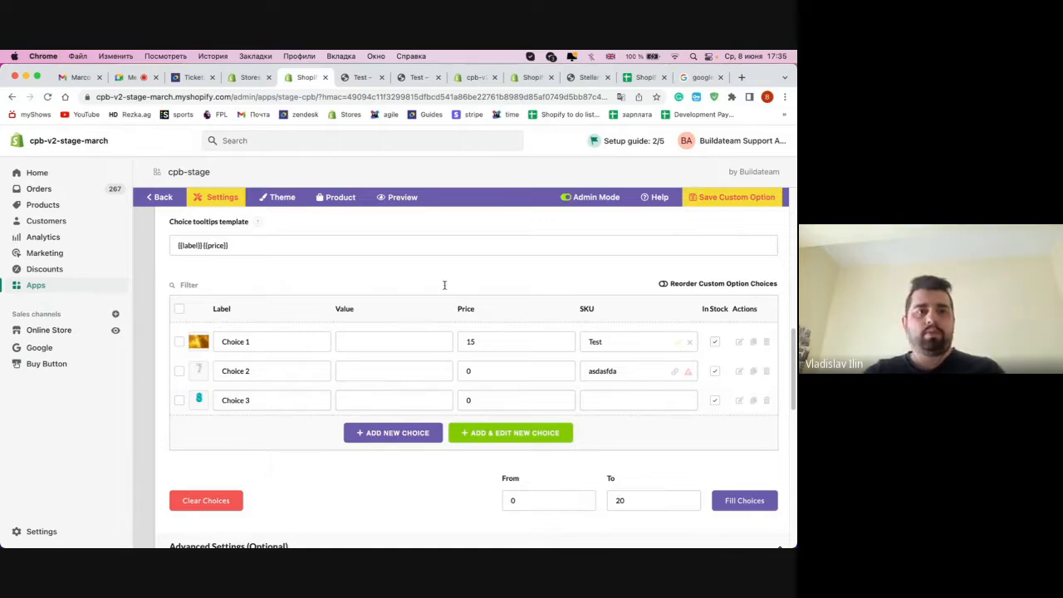
# - Switch to the Google Meet call
pyautogui.click(131, 77)
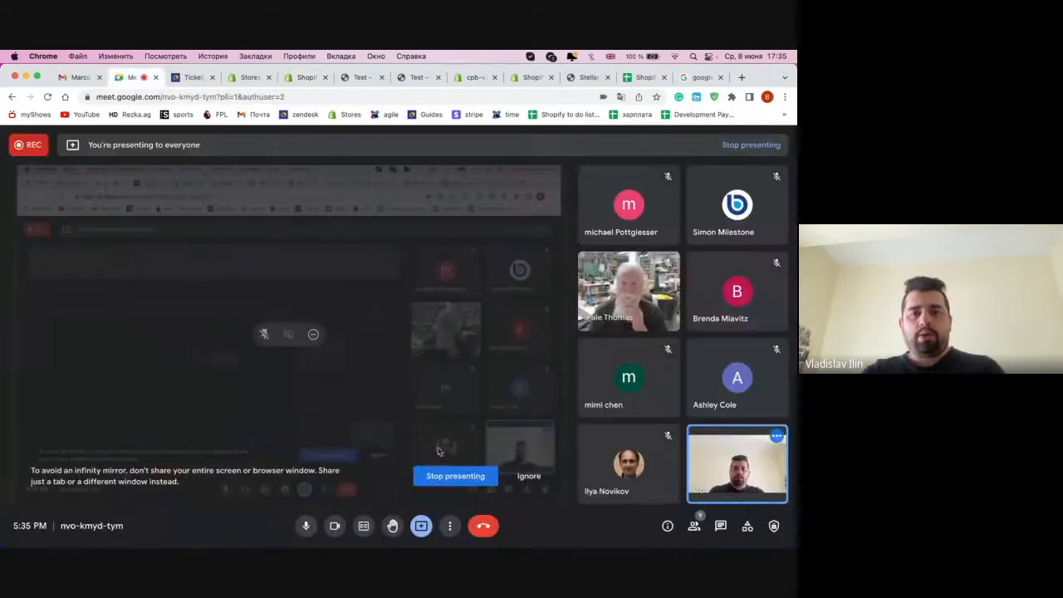